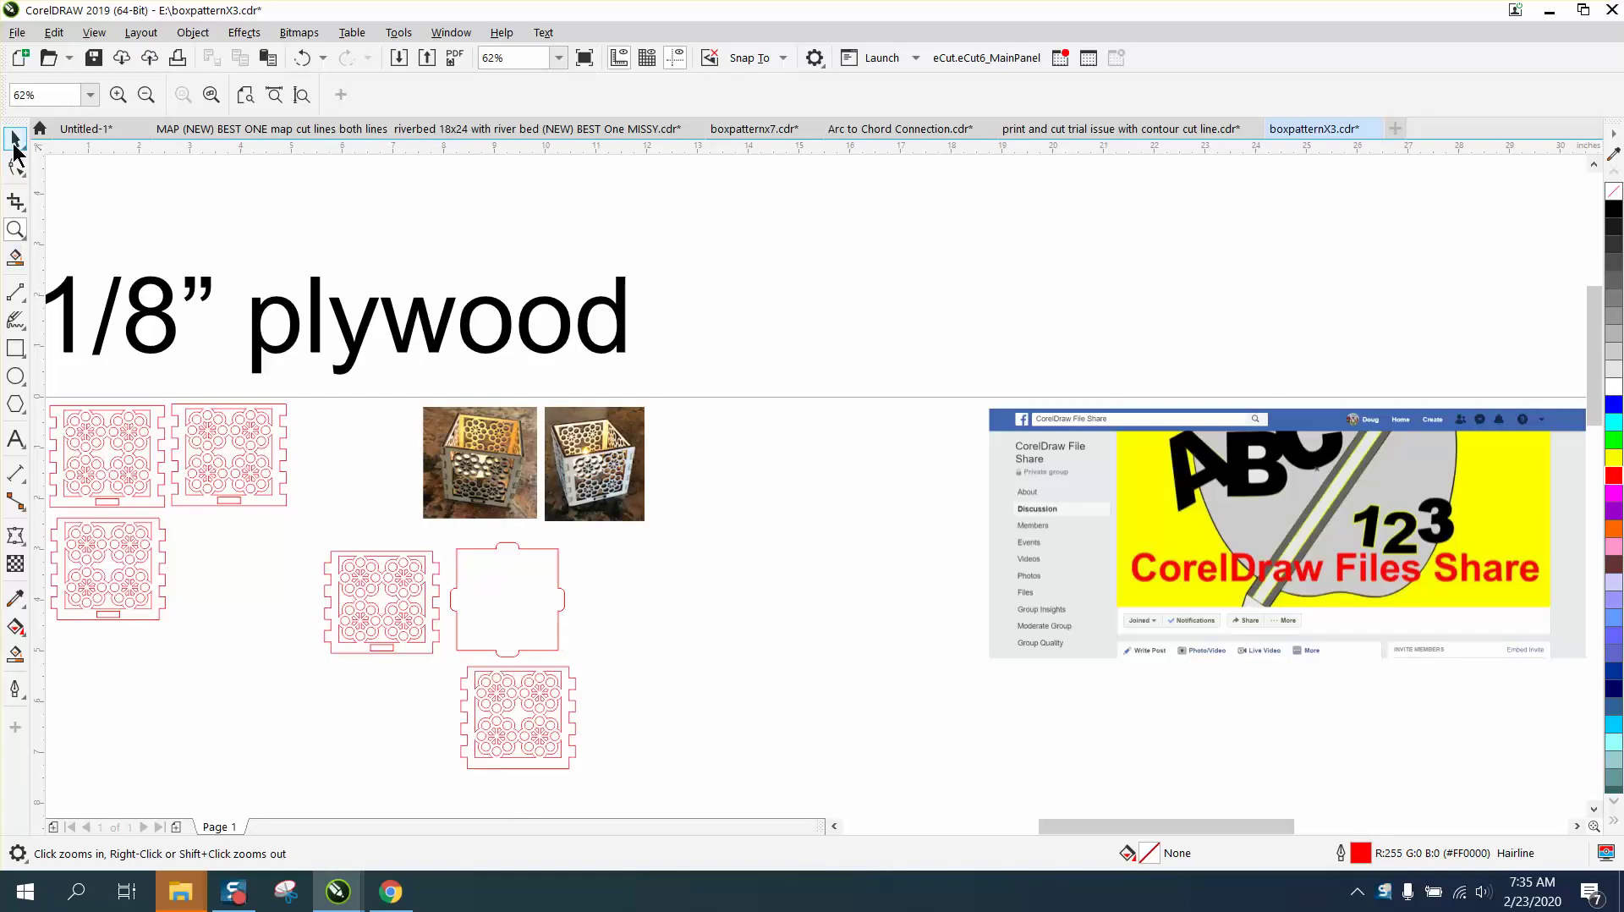
Move the lowest patterned panel up beside the plain base panel, in line with the row of box parts
{"action": "left_click", "coordinate": [15, 138]}
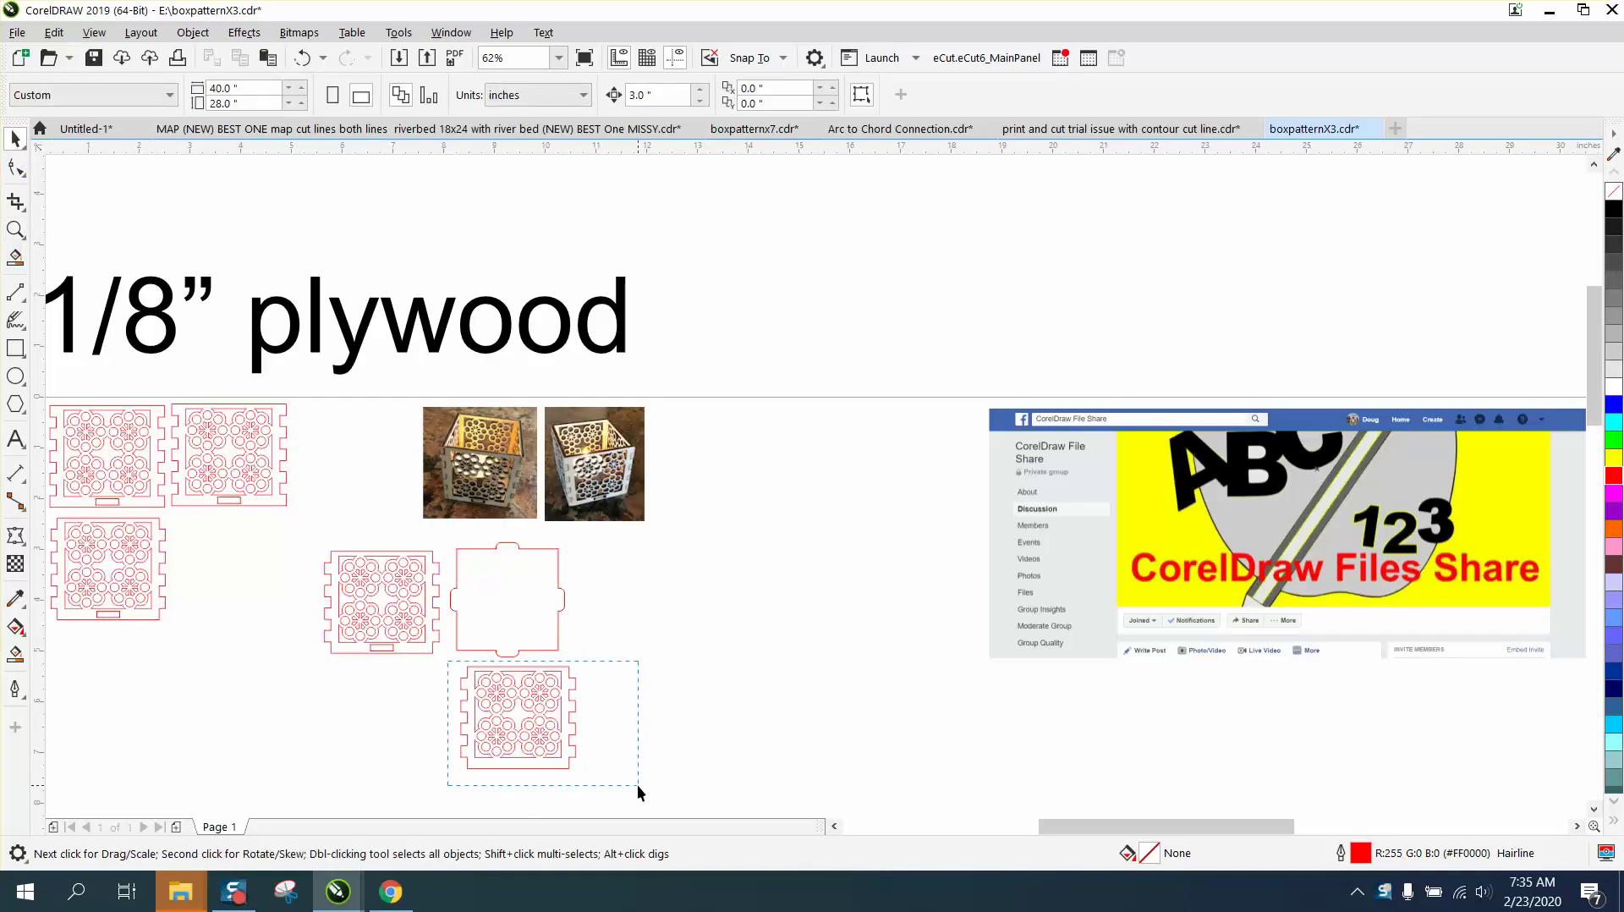
{"action": "left_click_drag", "start_coordinate": [637, 784], "coordinate": [635, 782]}
{"action": "left_click_drag", "start_coordinate": [520, 679], "coordinate": [698, 562]}
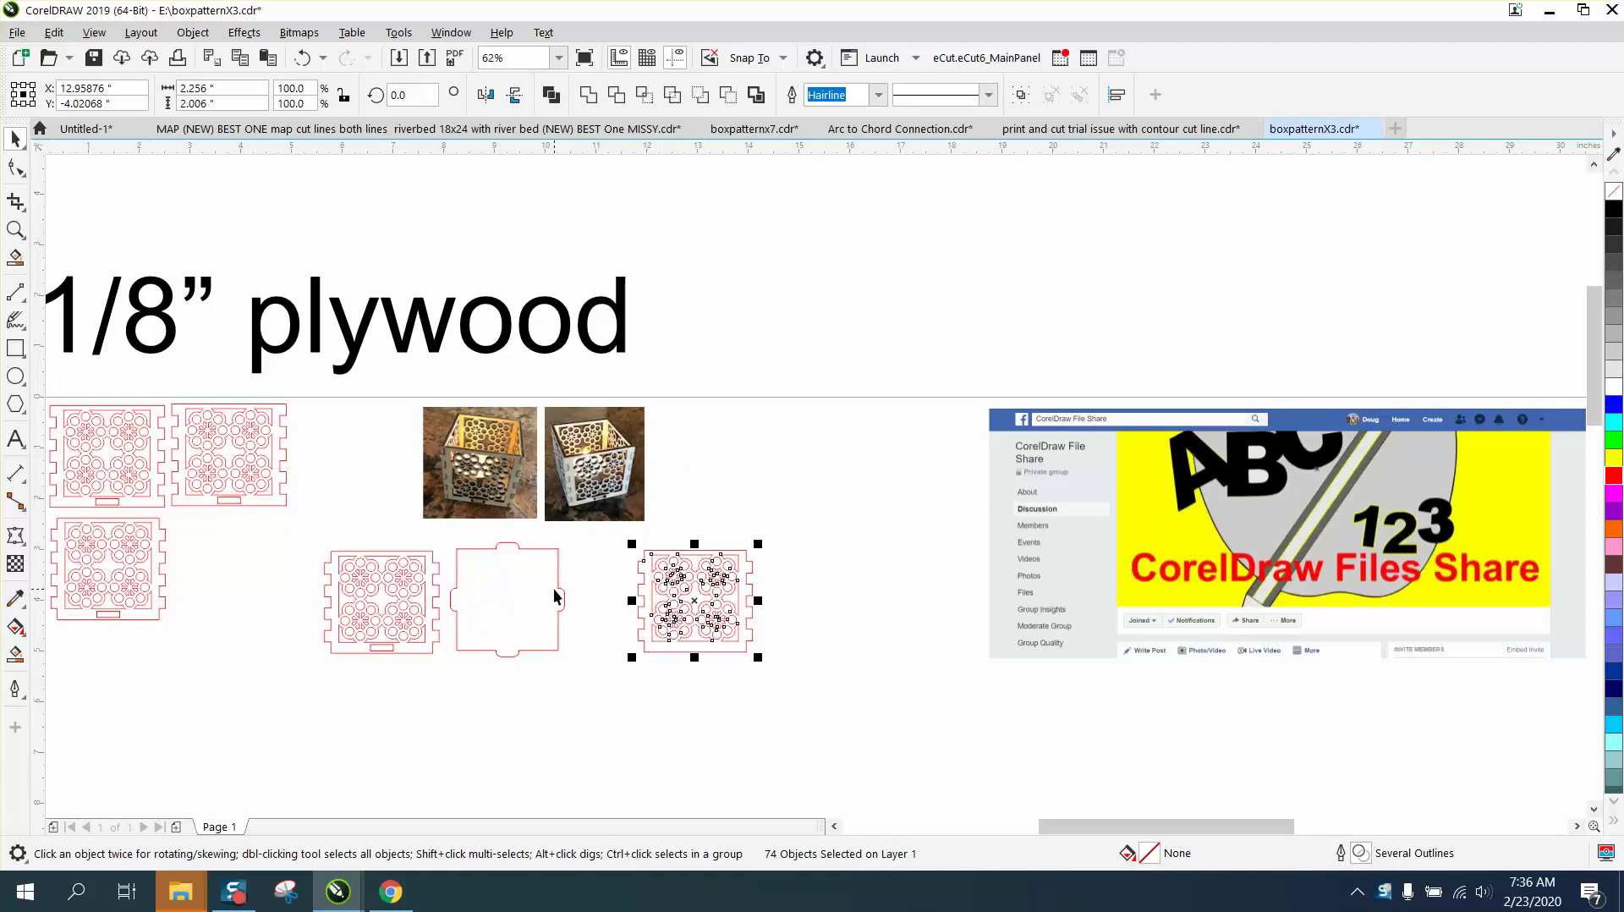
Measure the moved panel's body width between its side tabs with a horizontal dimension, and delete the dimension
{"action": "left_click", "coordinate": [15, 229]}
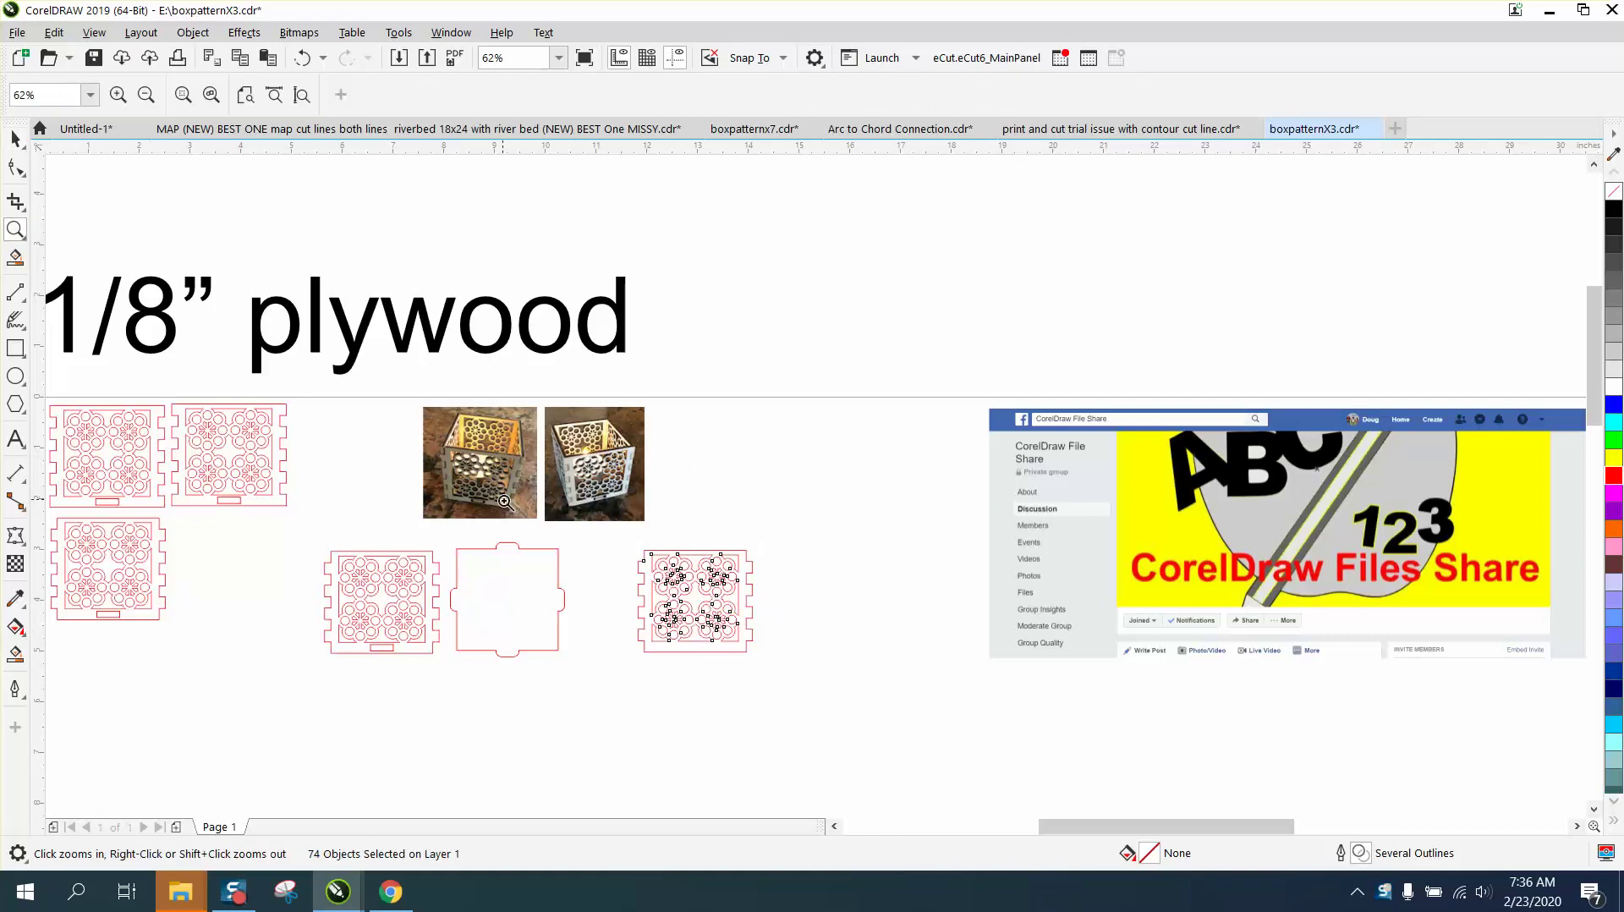
{"action": "left_click_drag", "start_coordinate": [583, 518], "coordinate": [827, 682]}
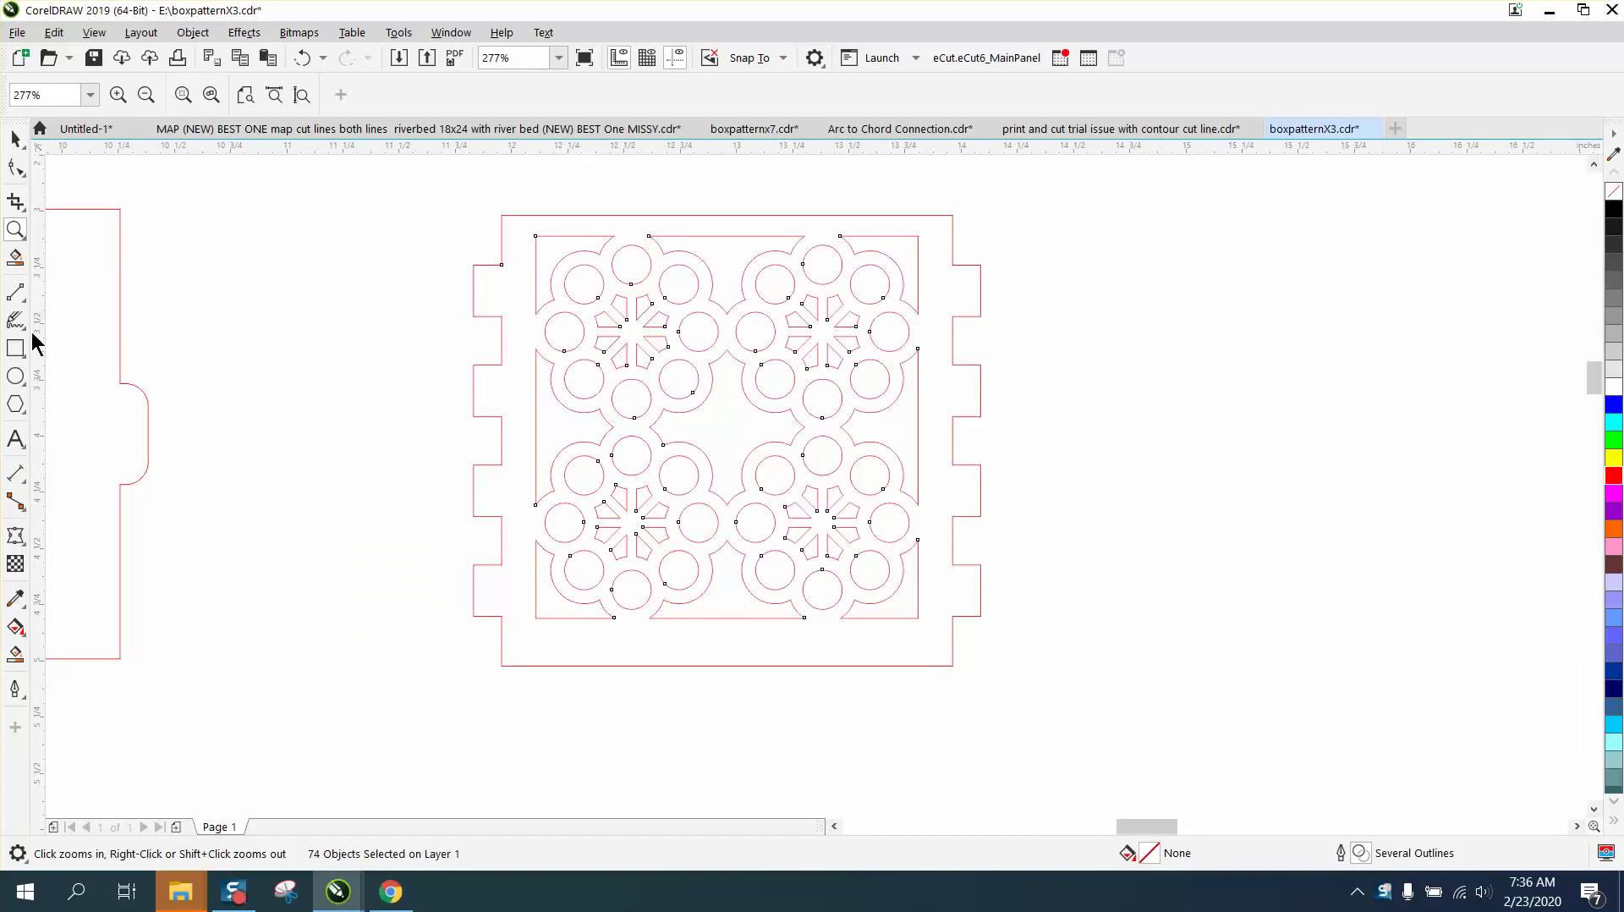
{"action": "left_click", "coordinate": [17, 475]}
{"action": "left_click", "coordinate": [93, 478]}
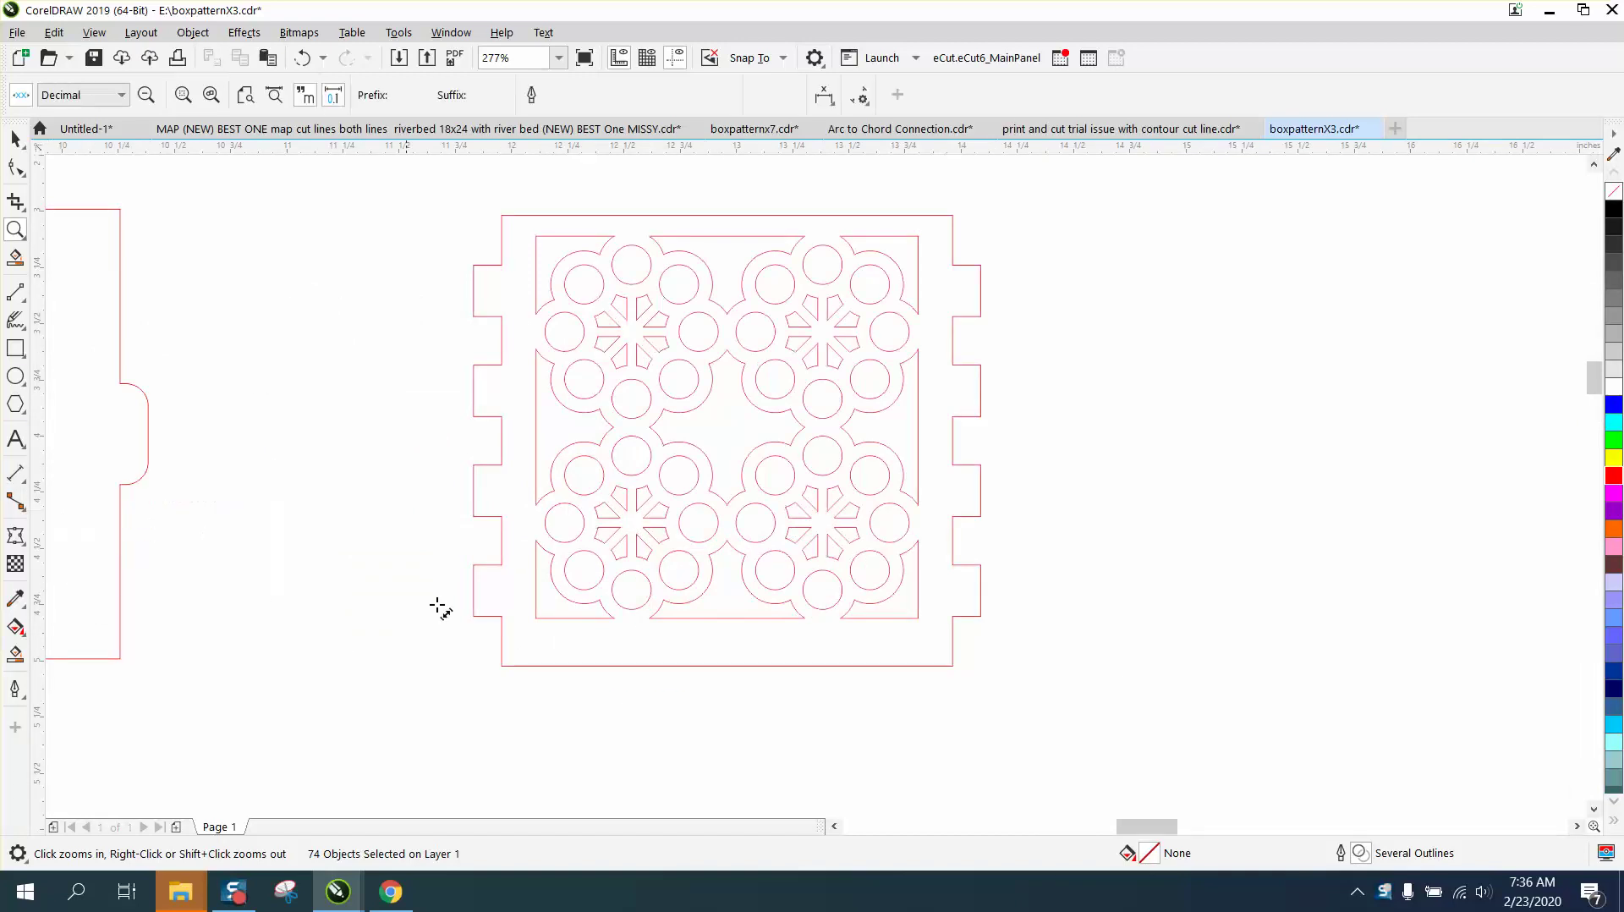
{"action": "left_click_drag", "start_coordinate": [508, 623], "coordinate": [953, 618]}
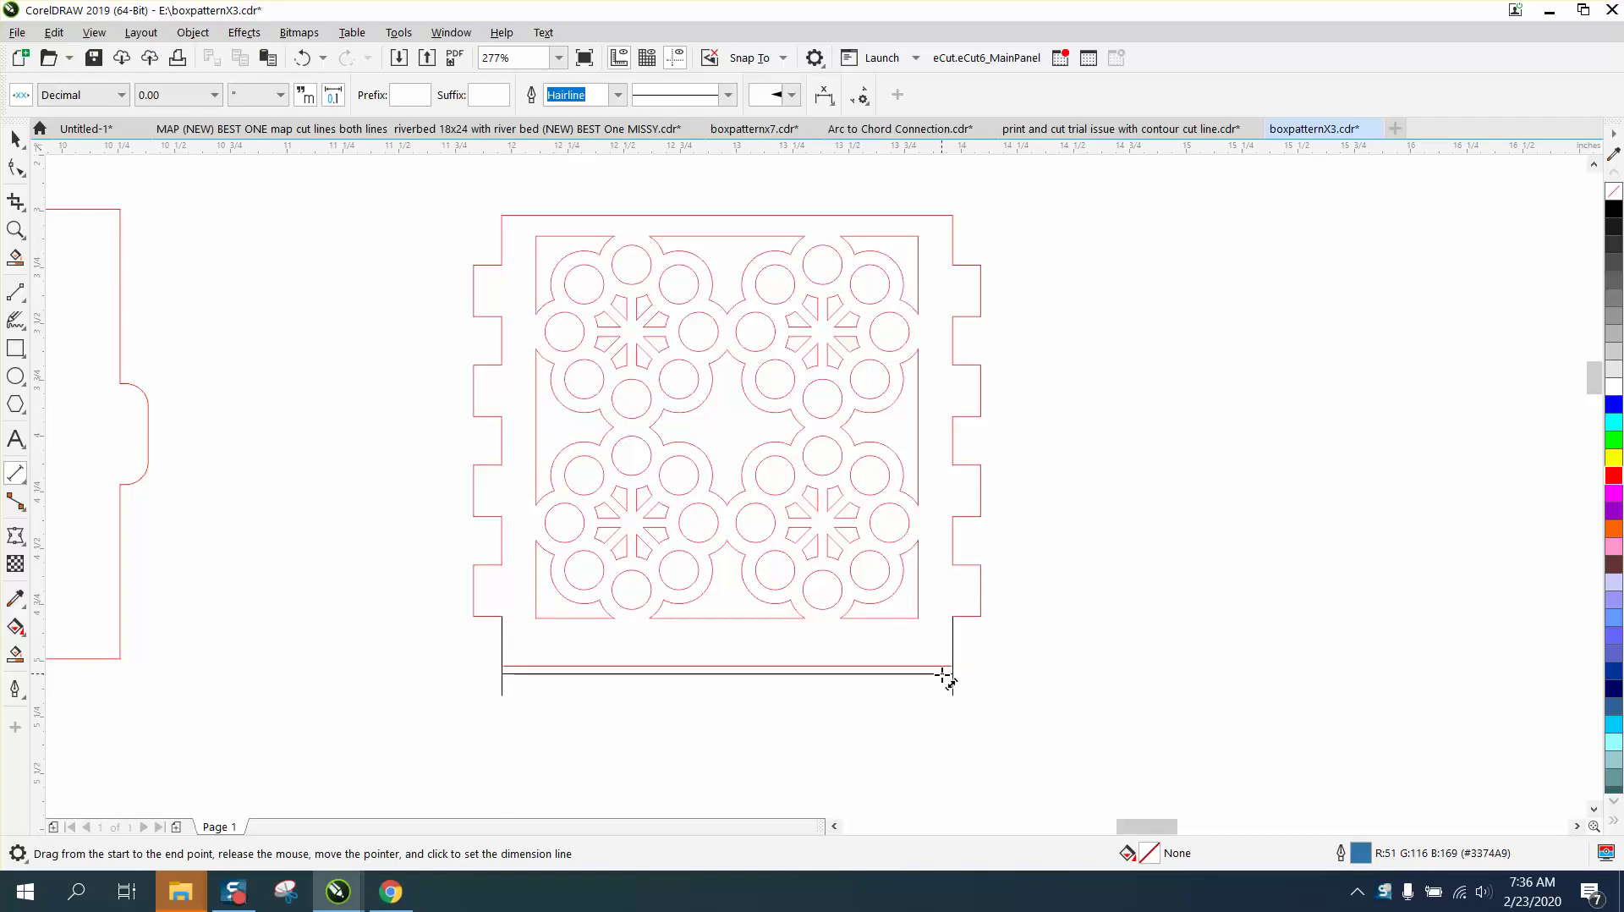
{"action": "left_click", "coordinate": [943, 682]}
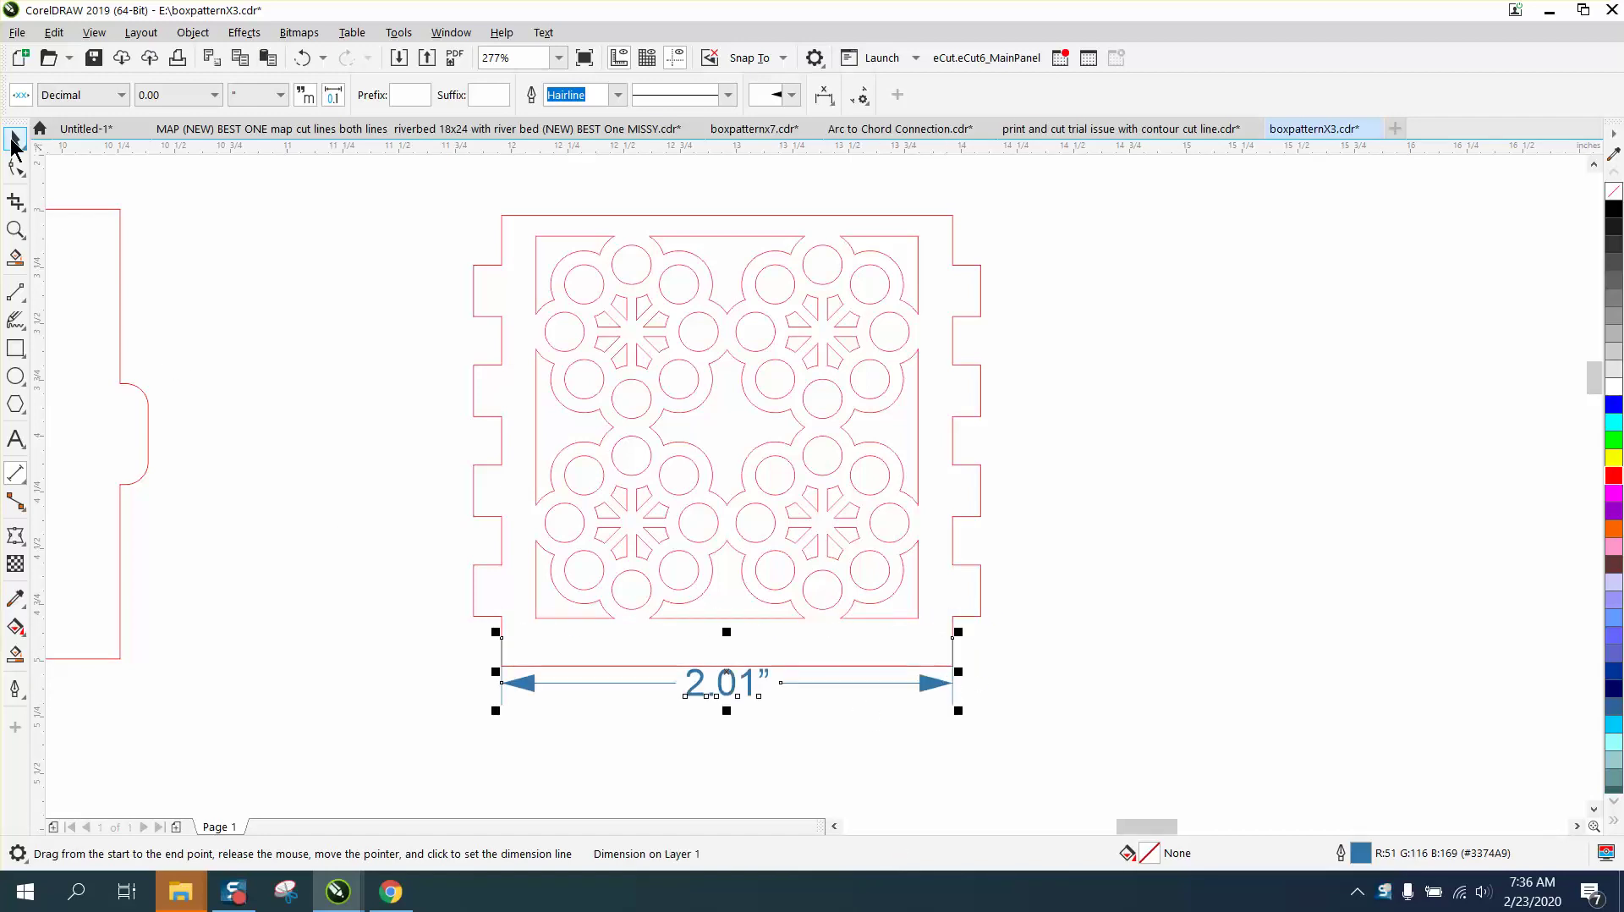
{"action": "left_click", "coordinate": [13, 140]}
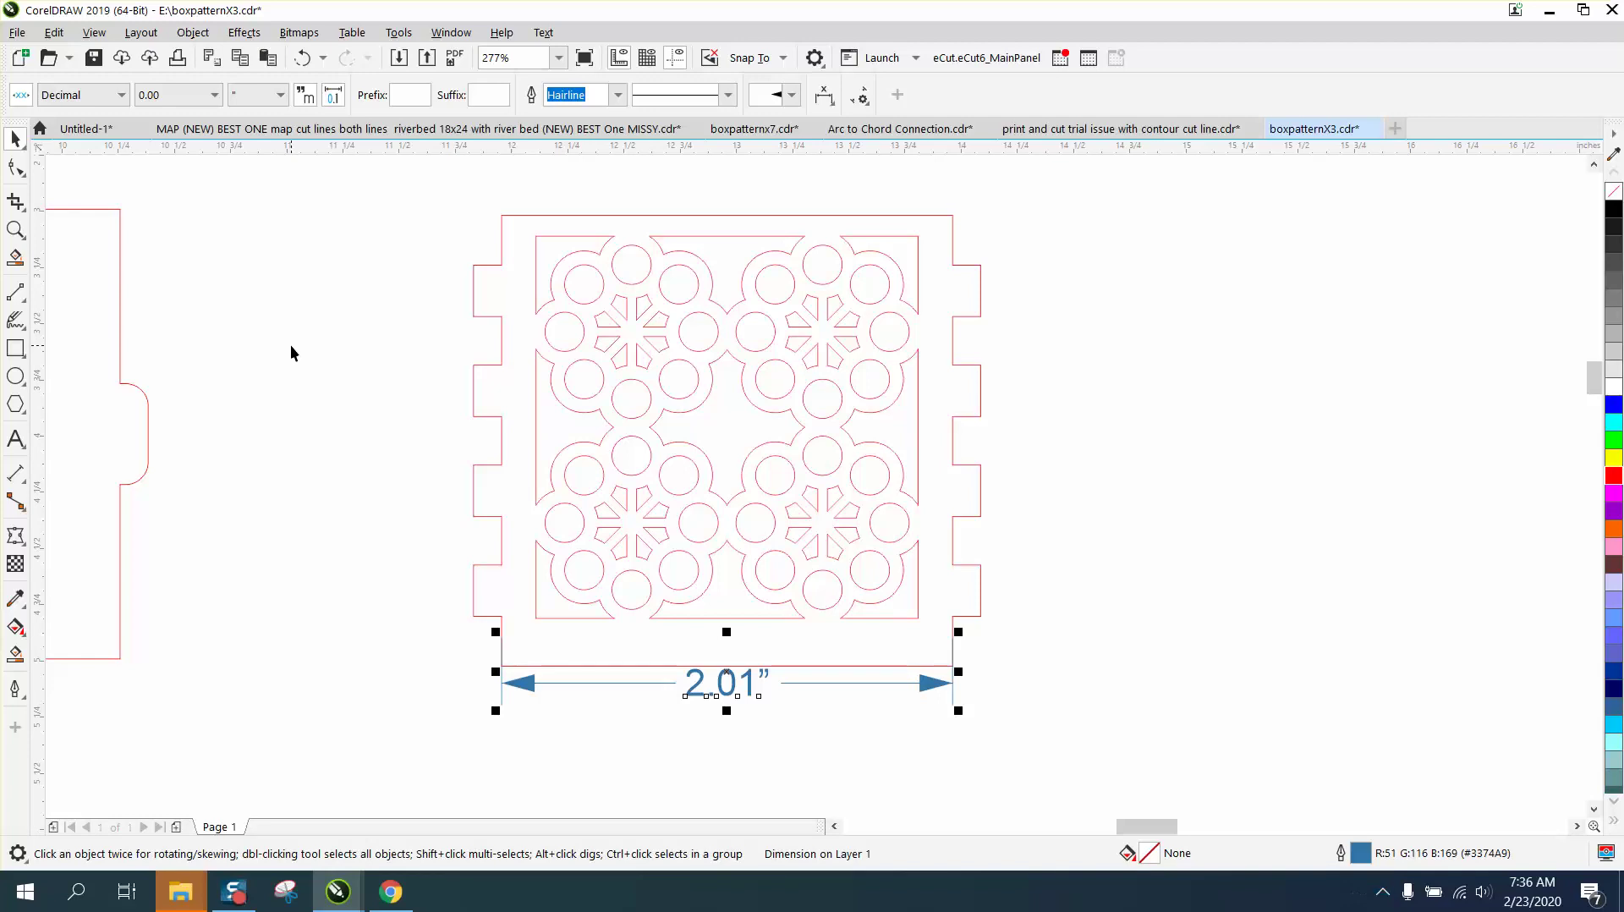
{"action": "key", "text": "Delete"}
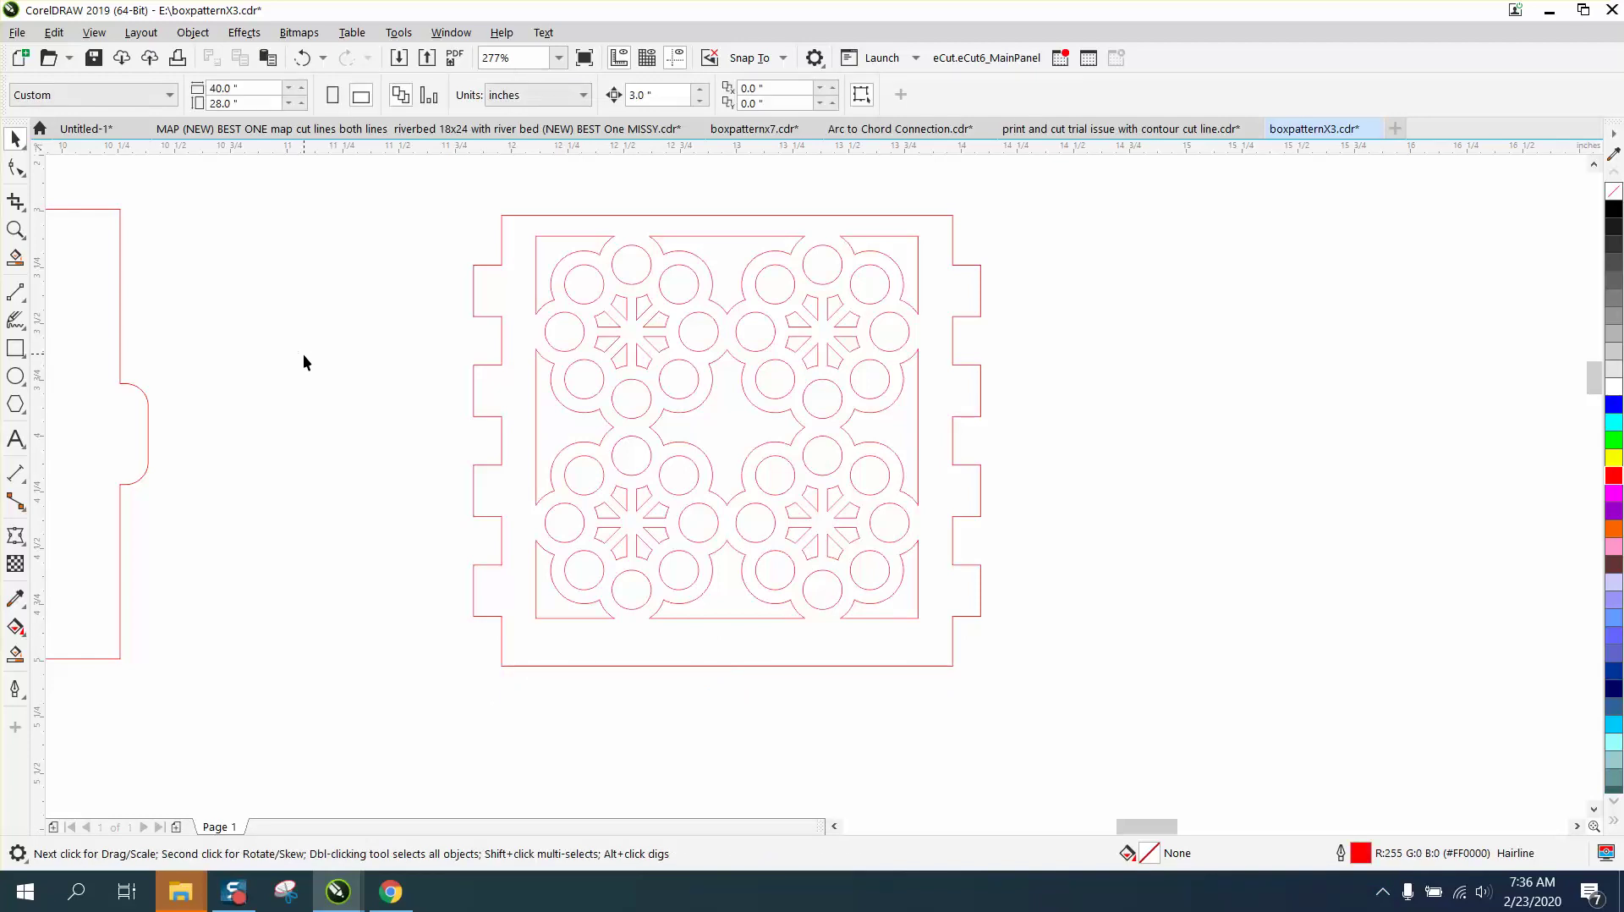
Draw a square about 1.73 in wide in the empty area beside the patterned panel
{"action": "scroll", "coordinate": [303, 353], "scroll_direction": "down", "scroll_amount": 2}
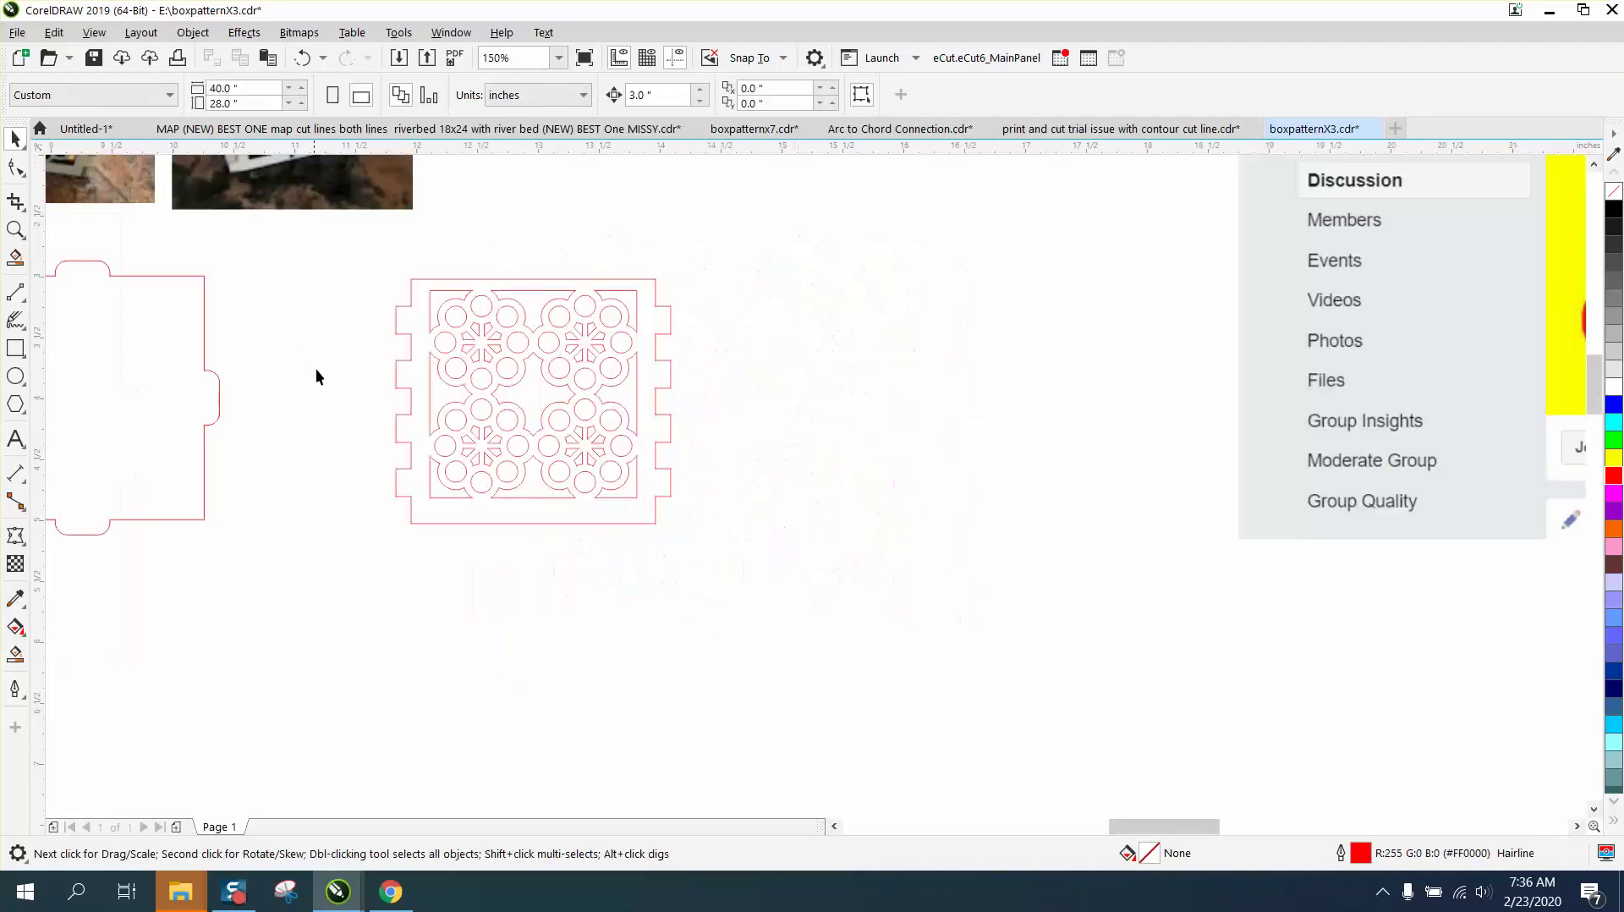
{"action": "left_click", "coordinate": [15, 347]}
{"action": "left_click_drag", "start_coordinate": [846, 451], "coordinate": [871, 622]}
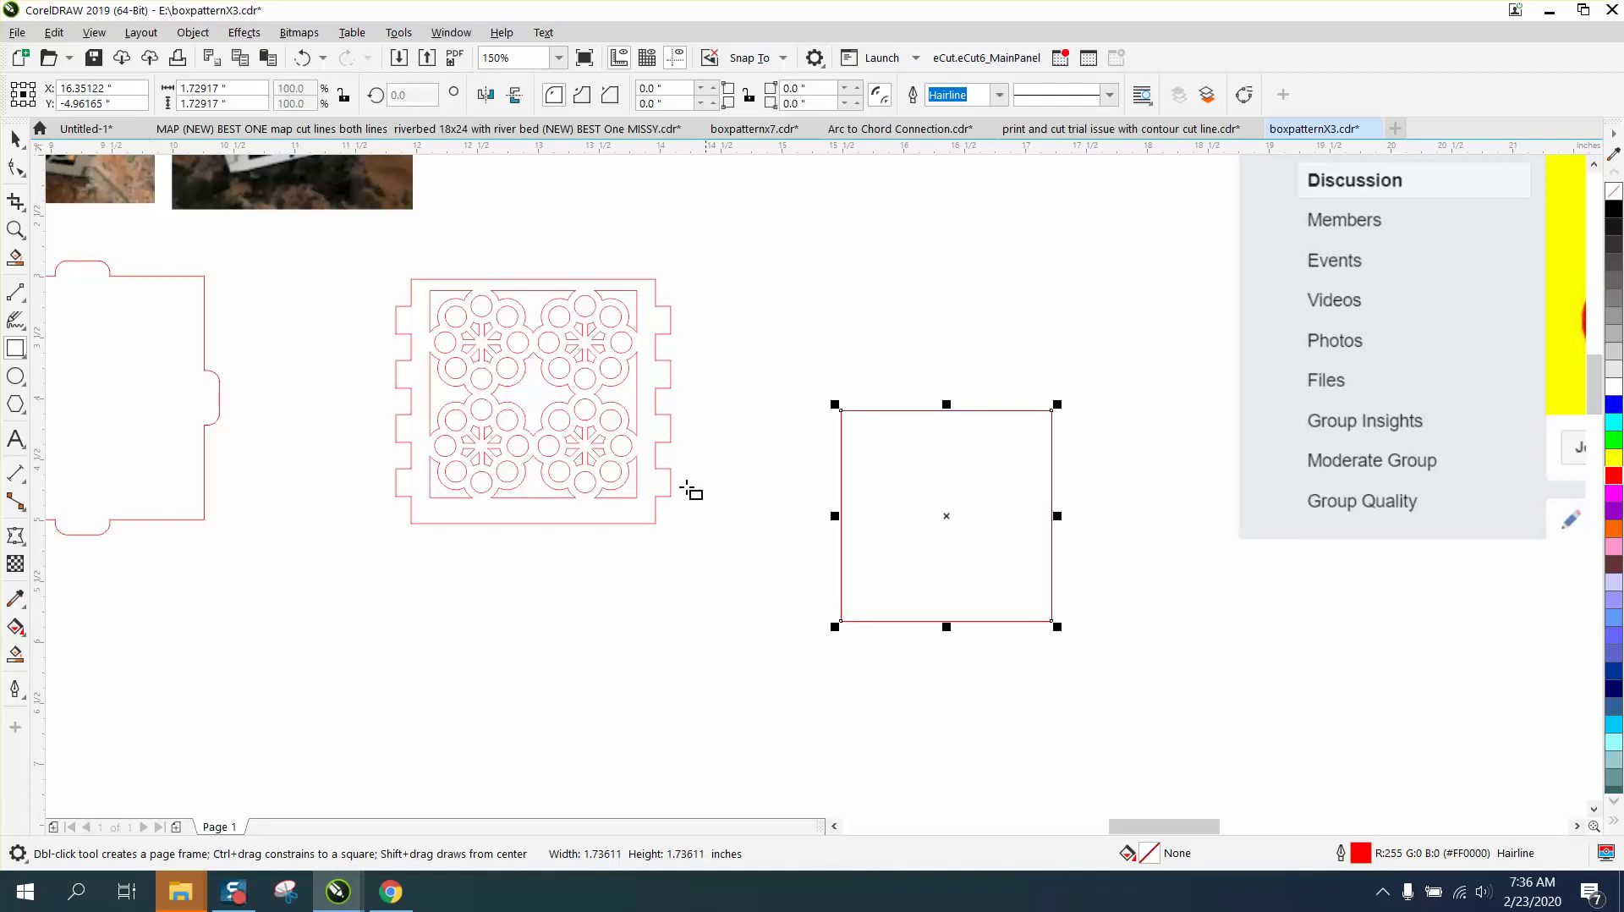
{"action": "left_click", "coordinate": [251, 87]}
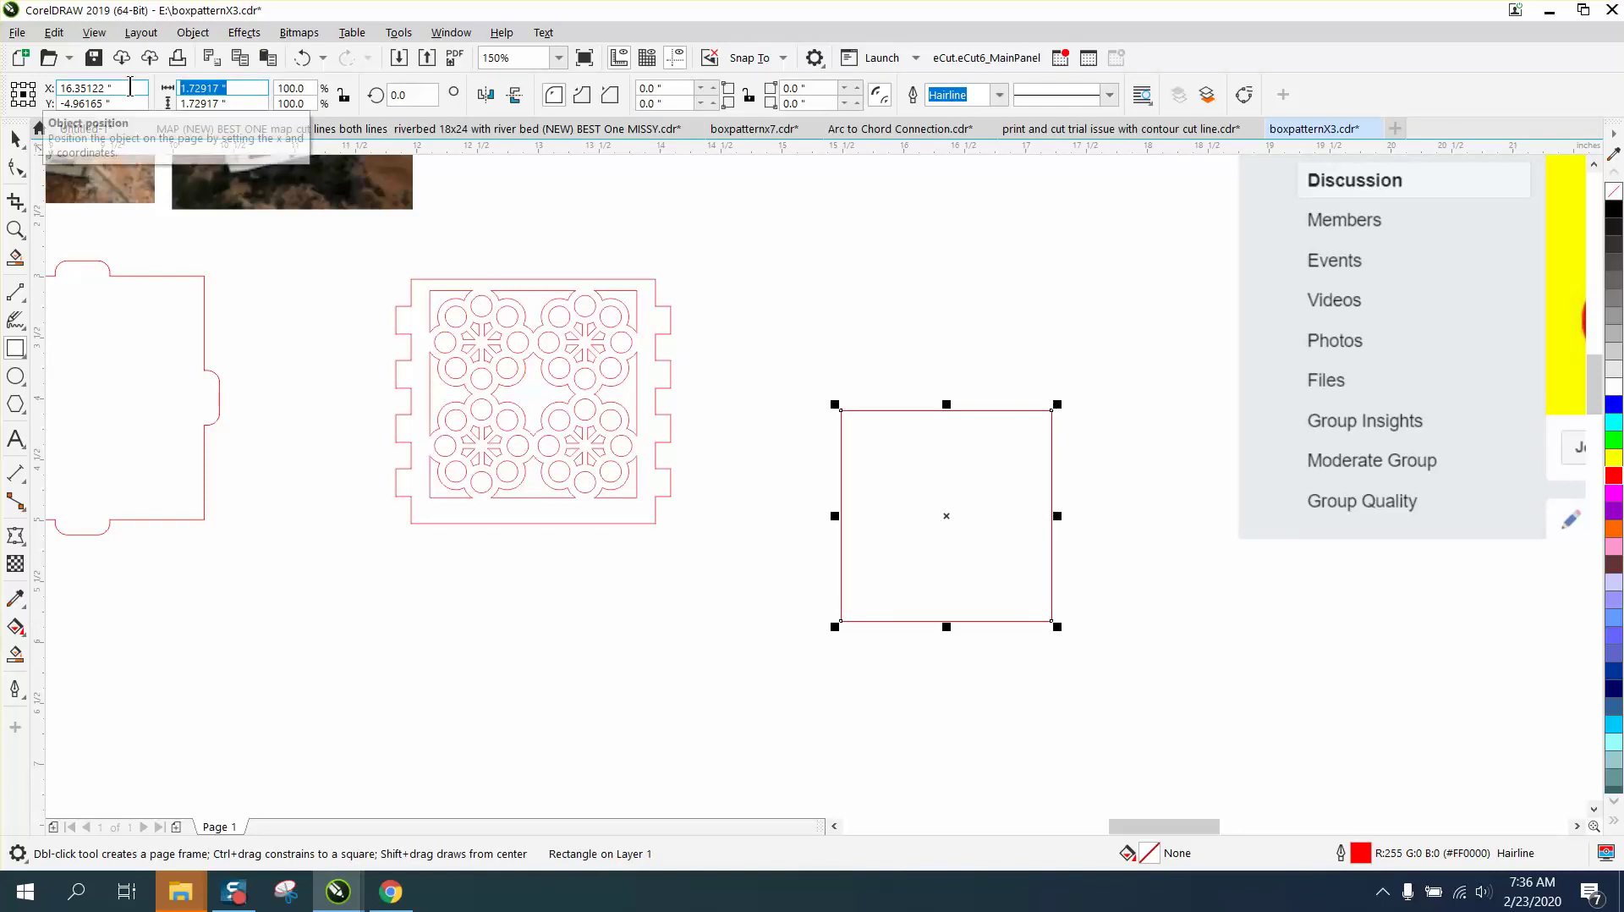
{"action": "type", "text": "2"}
{"action": "key", "text": "Return"}
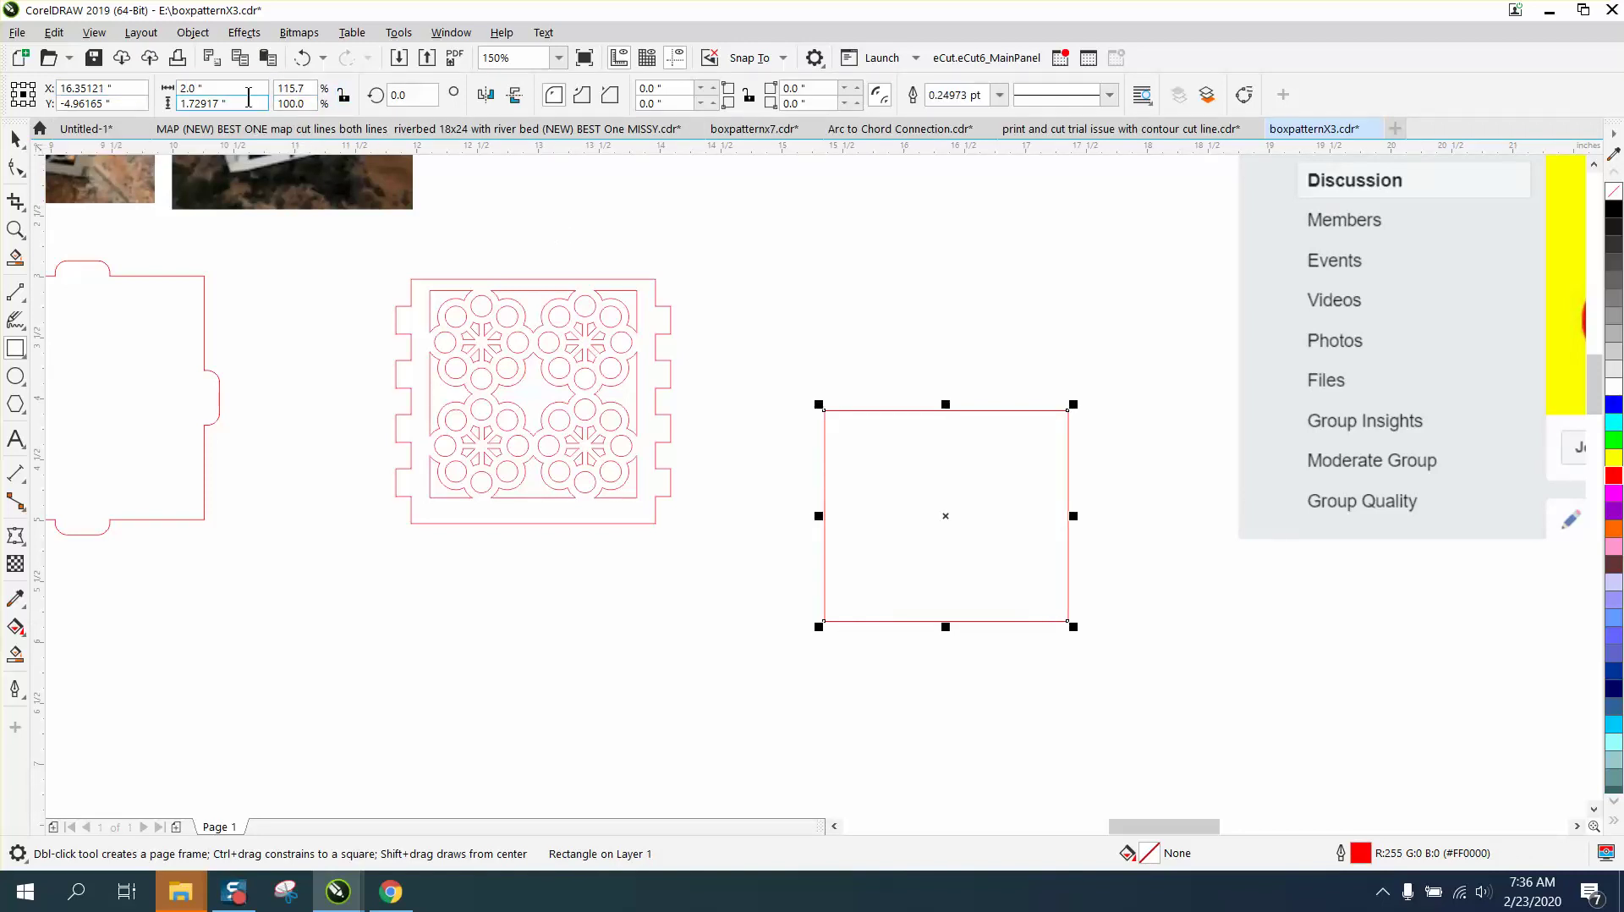
{"action": "left_click", "coordinate": [303, 58]}
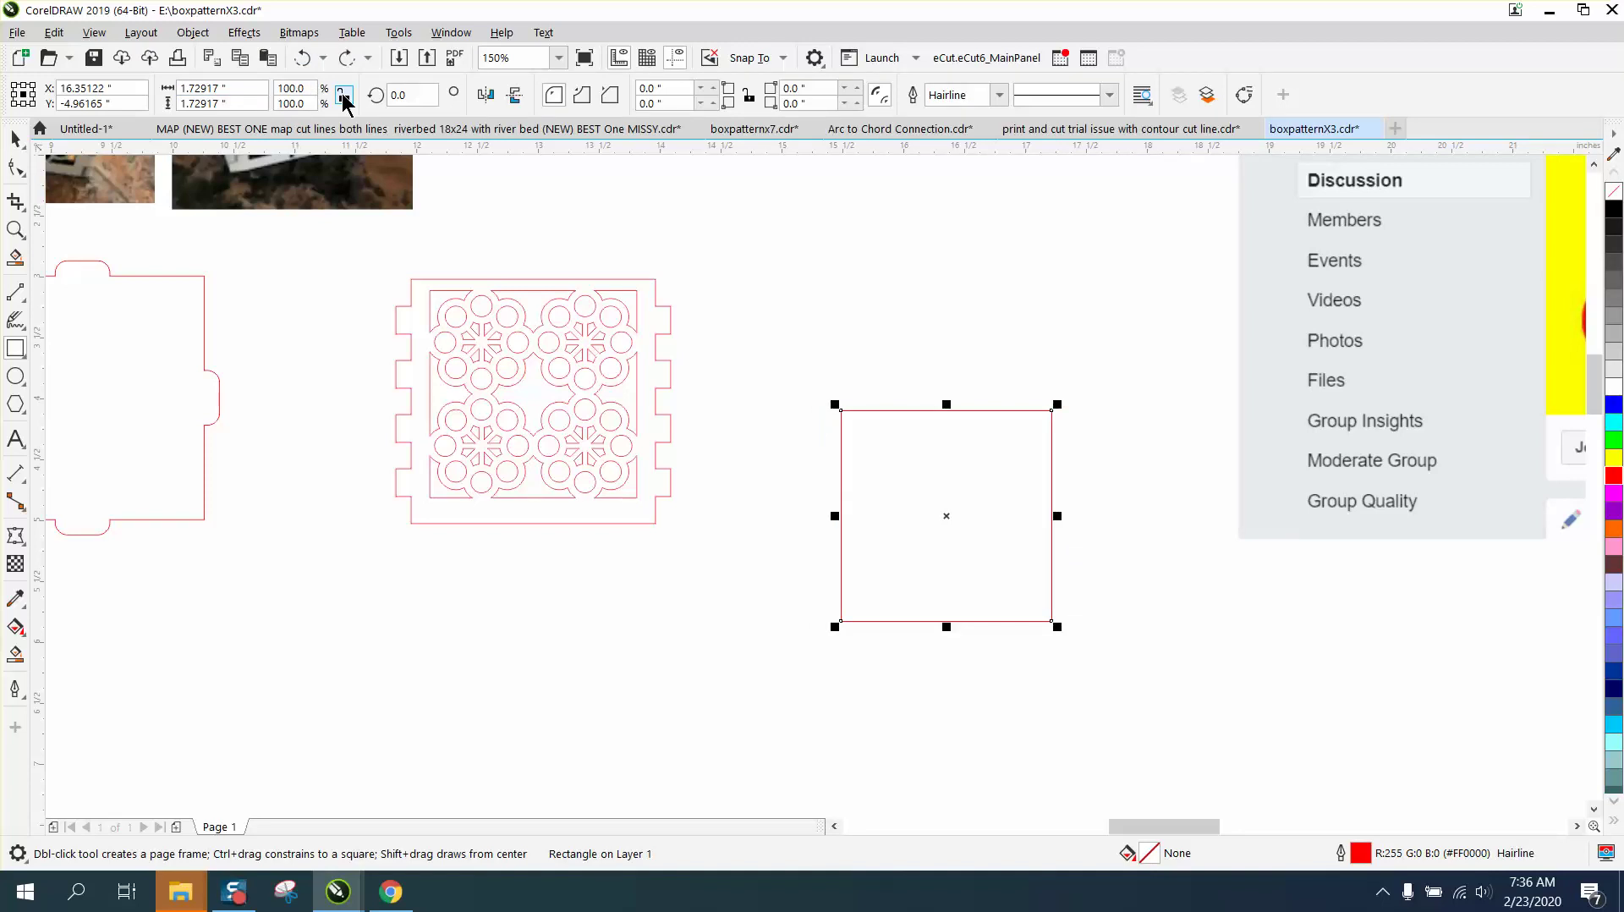
Lock the square's proportions, resize it to 2 x 2 in, and position it at X 20, Y -14
{"action": "type", "text": "2"}
{"action": "key", "text": "Return"}
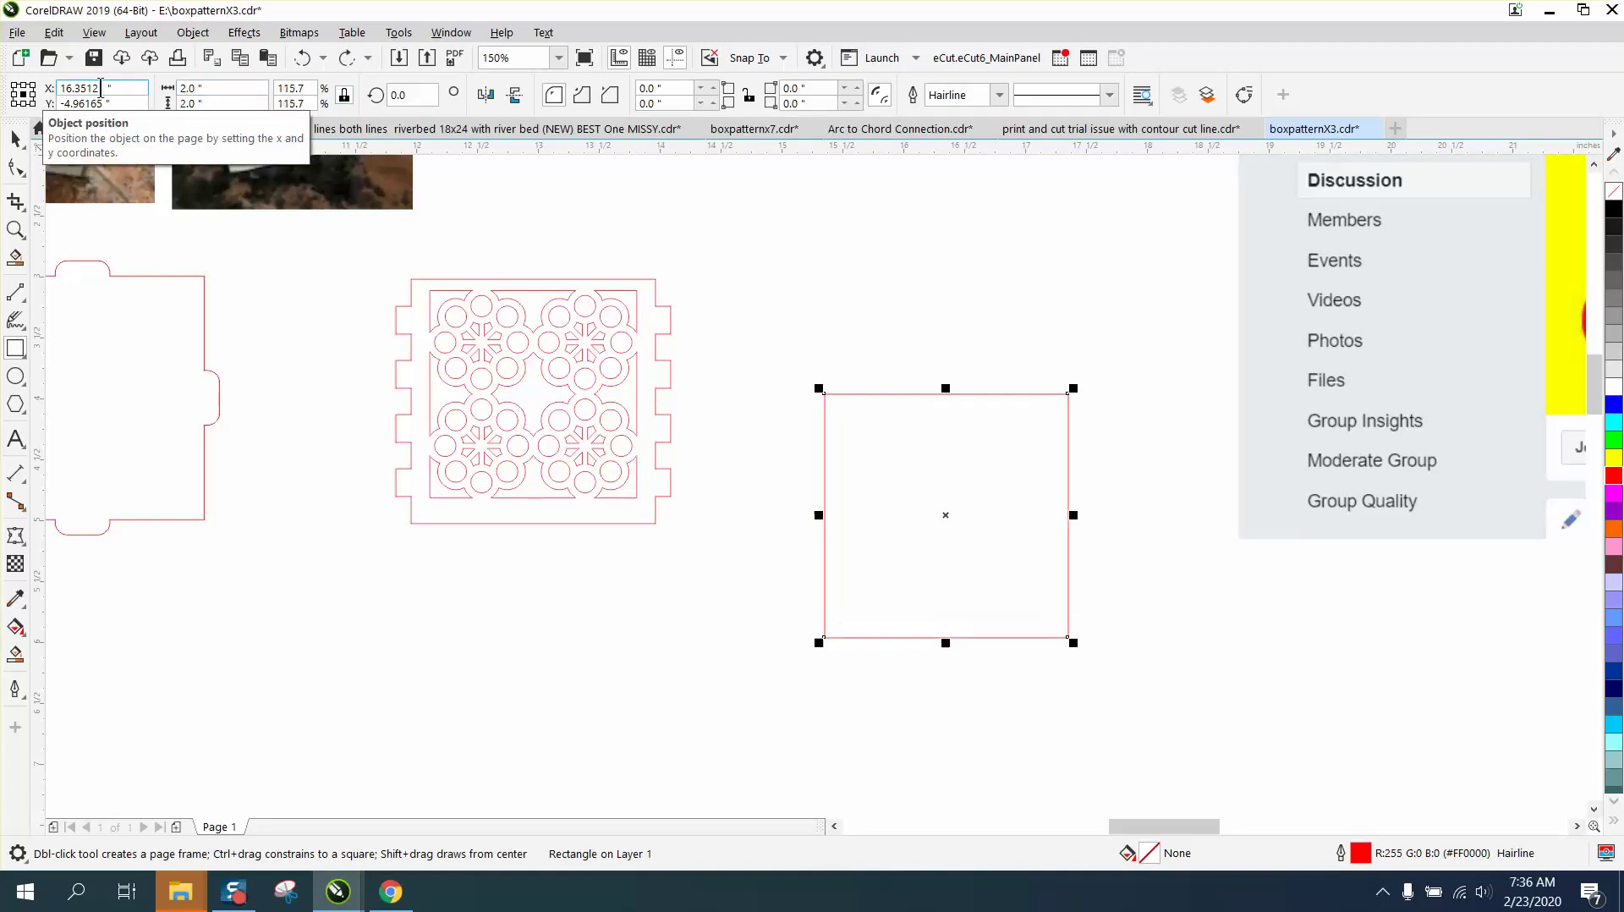
{"action": "type", "text": "20"}
{"action": "key", "text": "Tab"}
{"action": "type", "text": "-14"}
{"action": "key", "text": "Return"}
Draw a small rectangle about 0.5 in wide and 0.17 in high beside the 2 in square
{"action": "scroll", "coordinate": [438, 292], "scroll_direction": "down", "scroll_amount": 5}
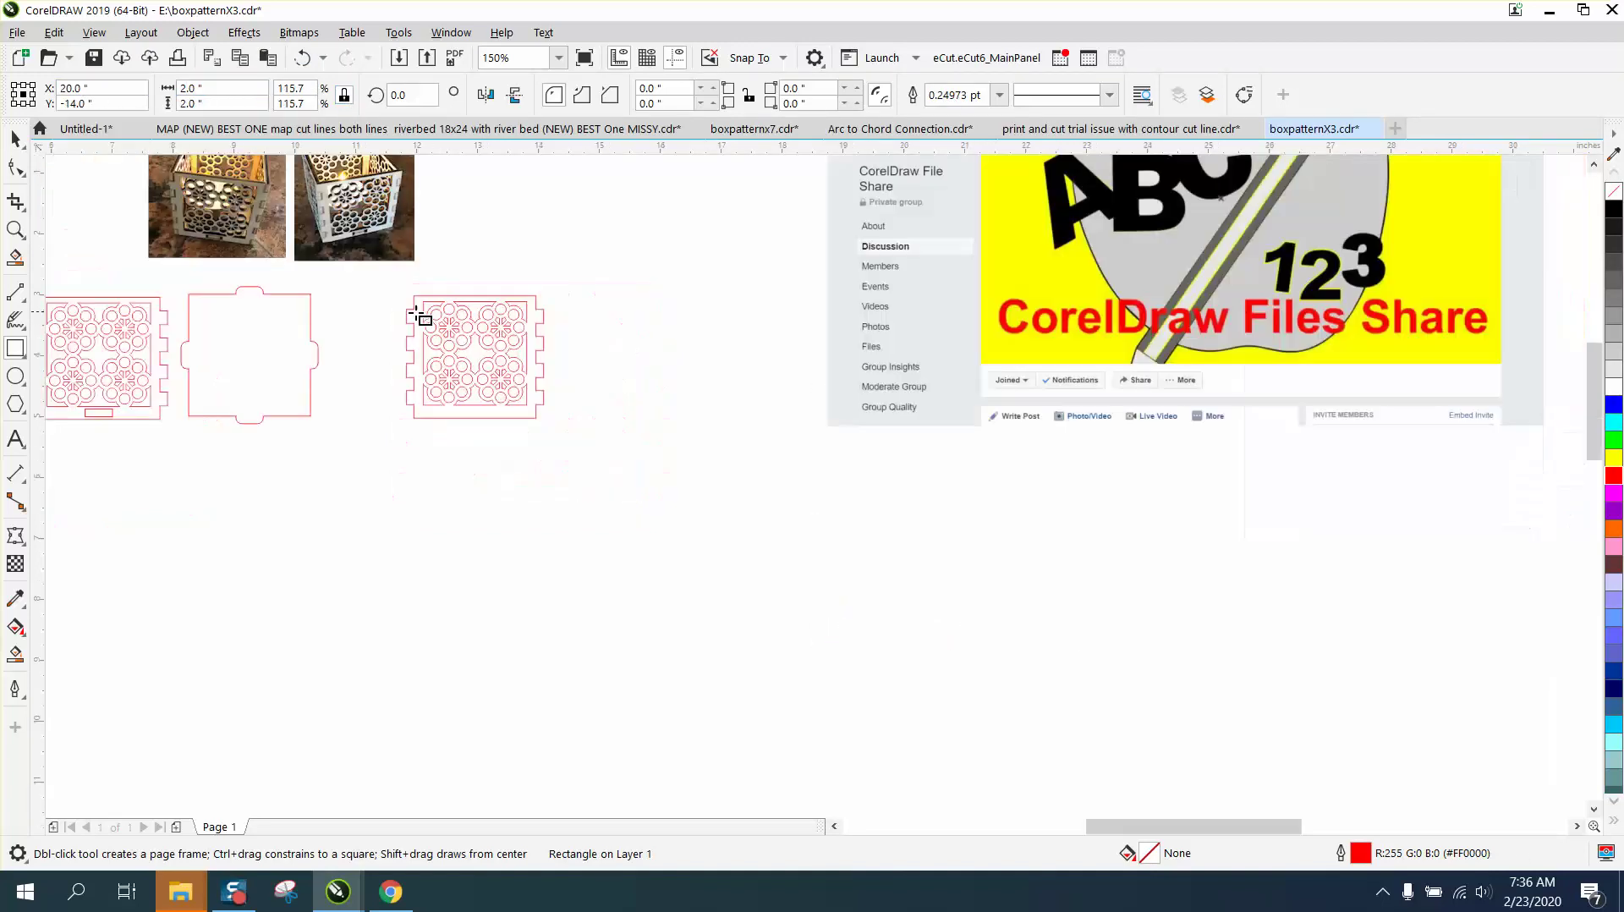
{"action": "left_click", "coordinate": [15, 230]}
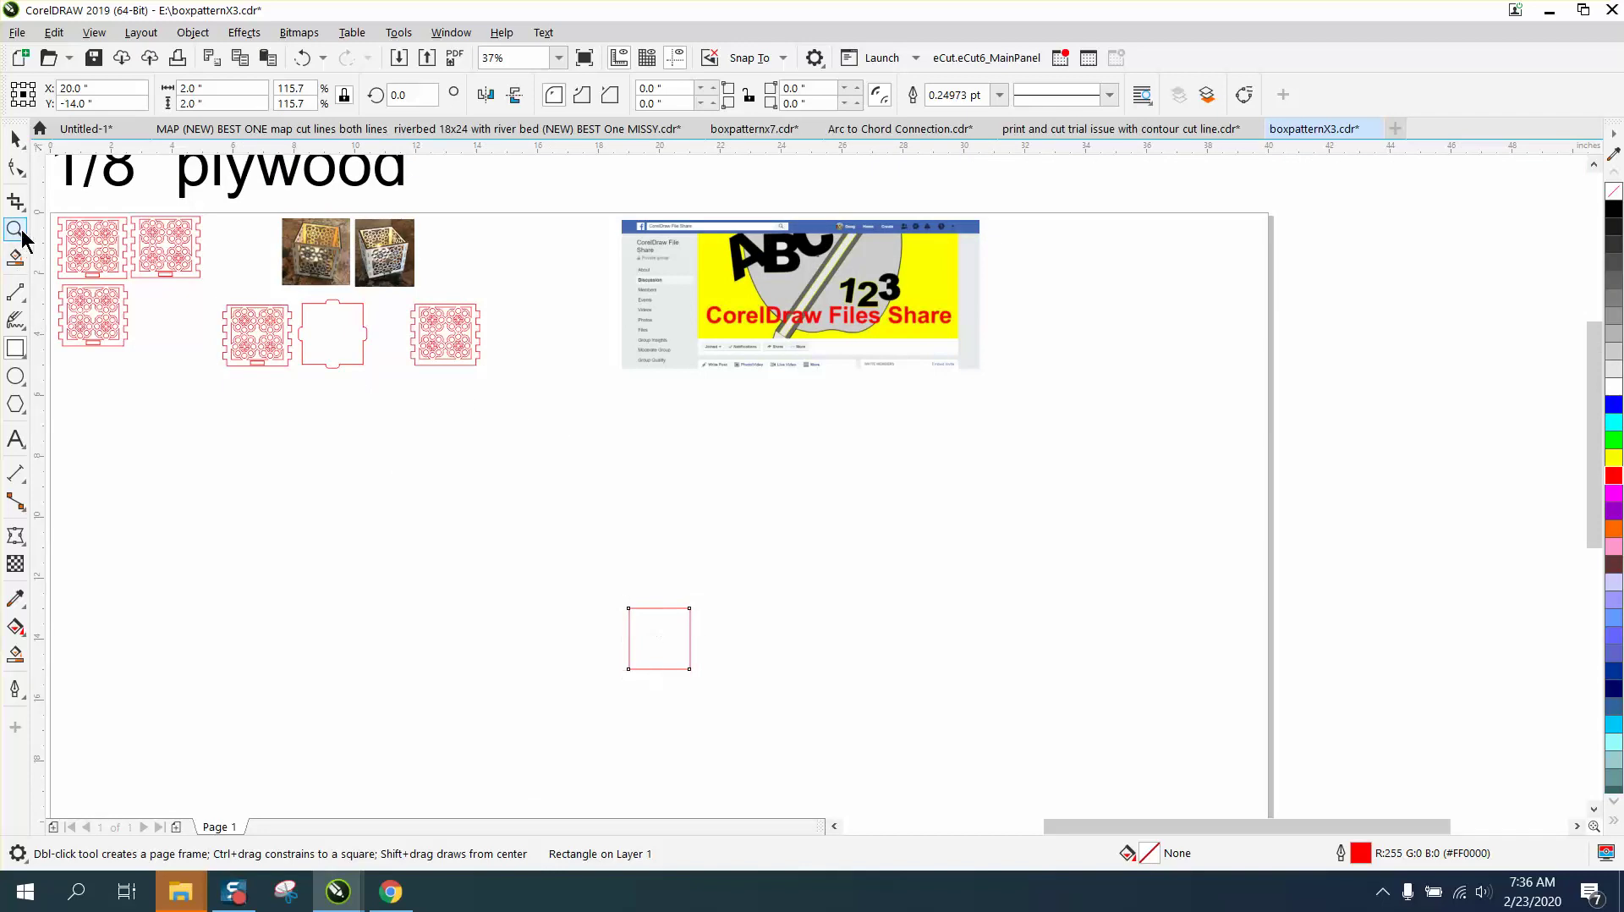
{"action": "left_click_drag", "start_coordinate": [575, 597], "coordinate": [821, 719]}
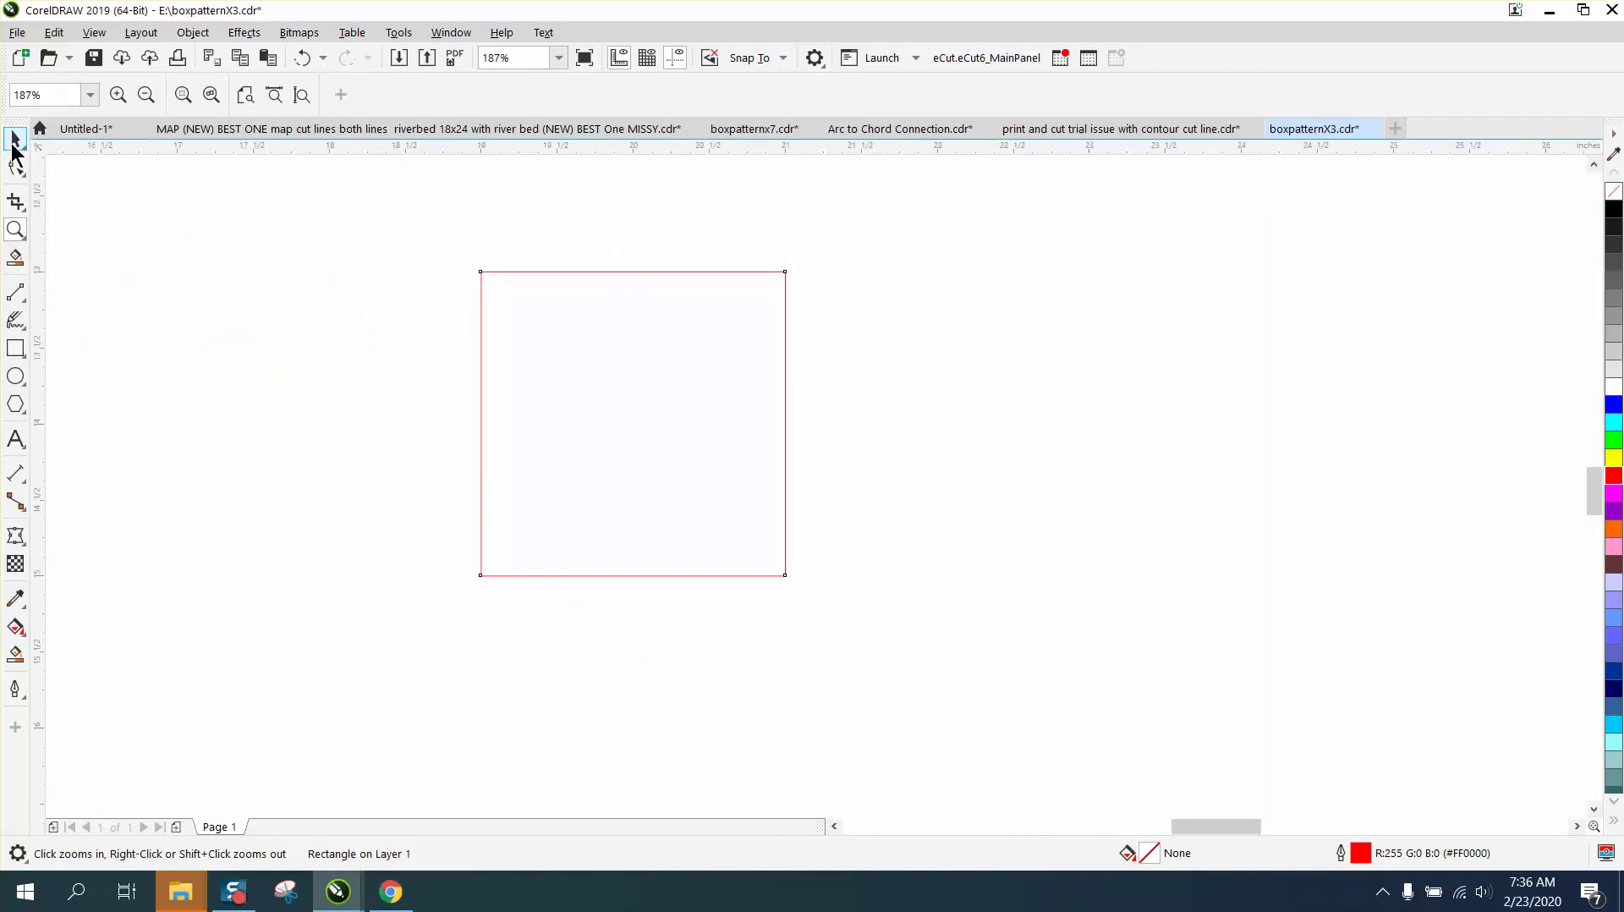
{"action": "left_click", "coordinate": [15, 142]}
{"action": "left_click", "coordinate": [15, 348]}
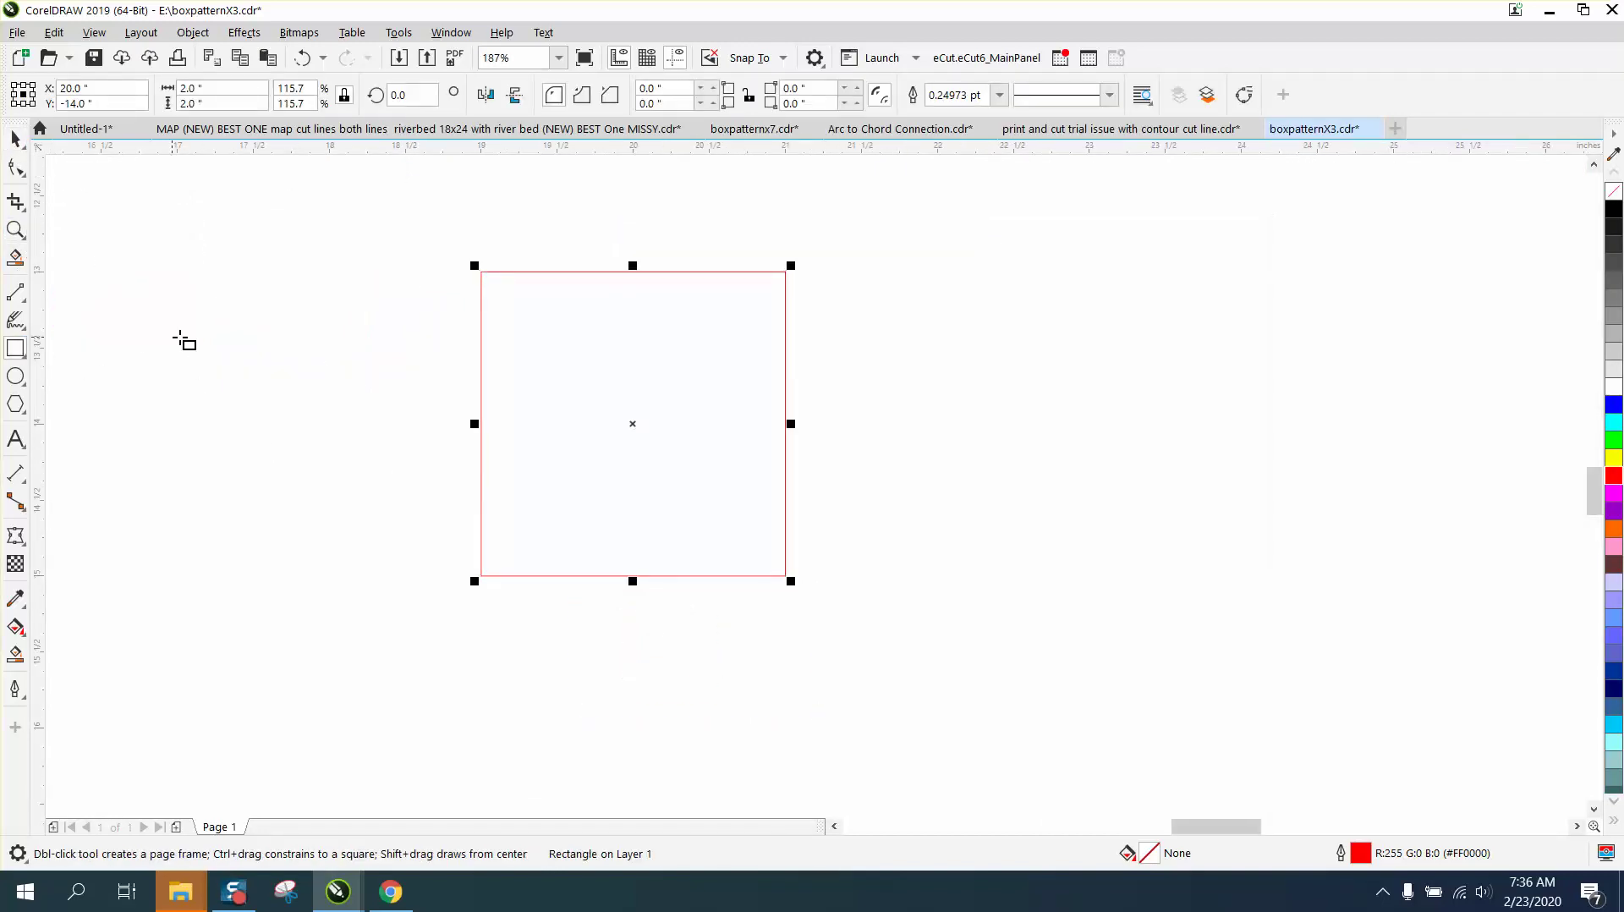
{"action": "left_click_drag", "start_coordinate": [259, 305], "coordinate": [335, 329]}
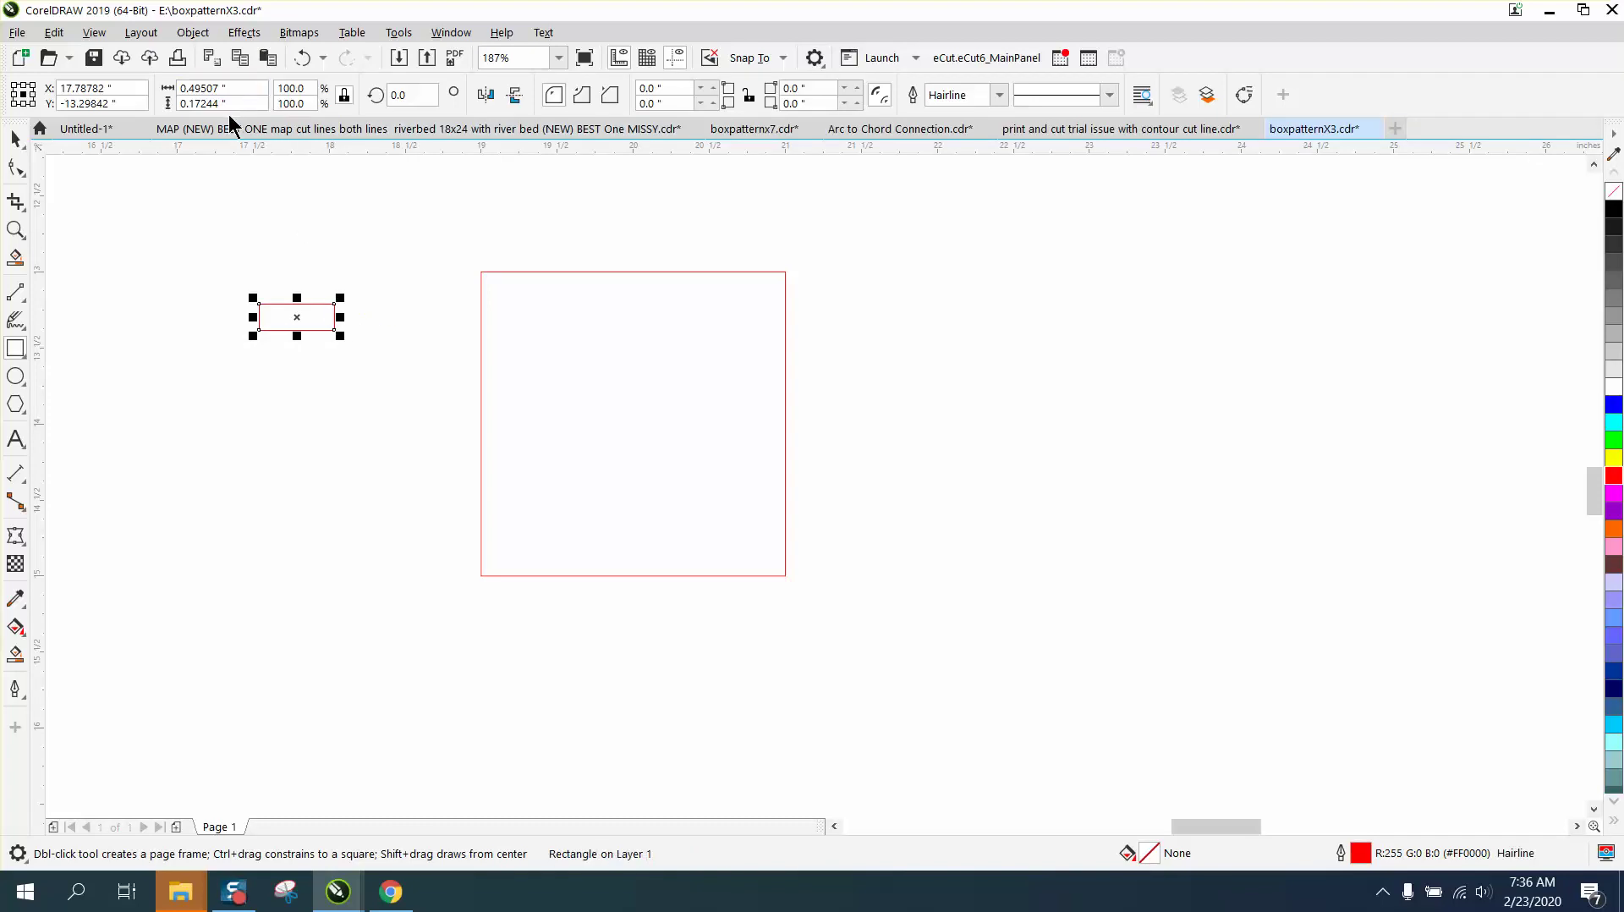
Unlock the small rectangle's proportions and size it to 0.3 in wide by 0.125 in high
{"action": "left_click_drag", "start_coordinate": [247, 104], "coordinate": [155, 110]}
{"action": "type", "text": ".125"}
{"action": "key", "text": "Return"}
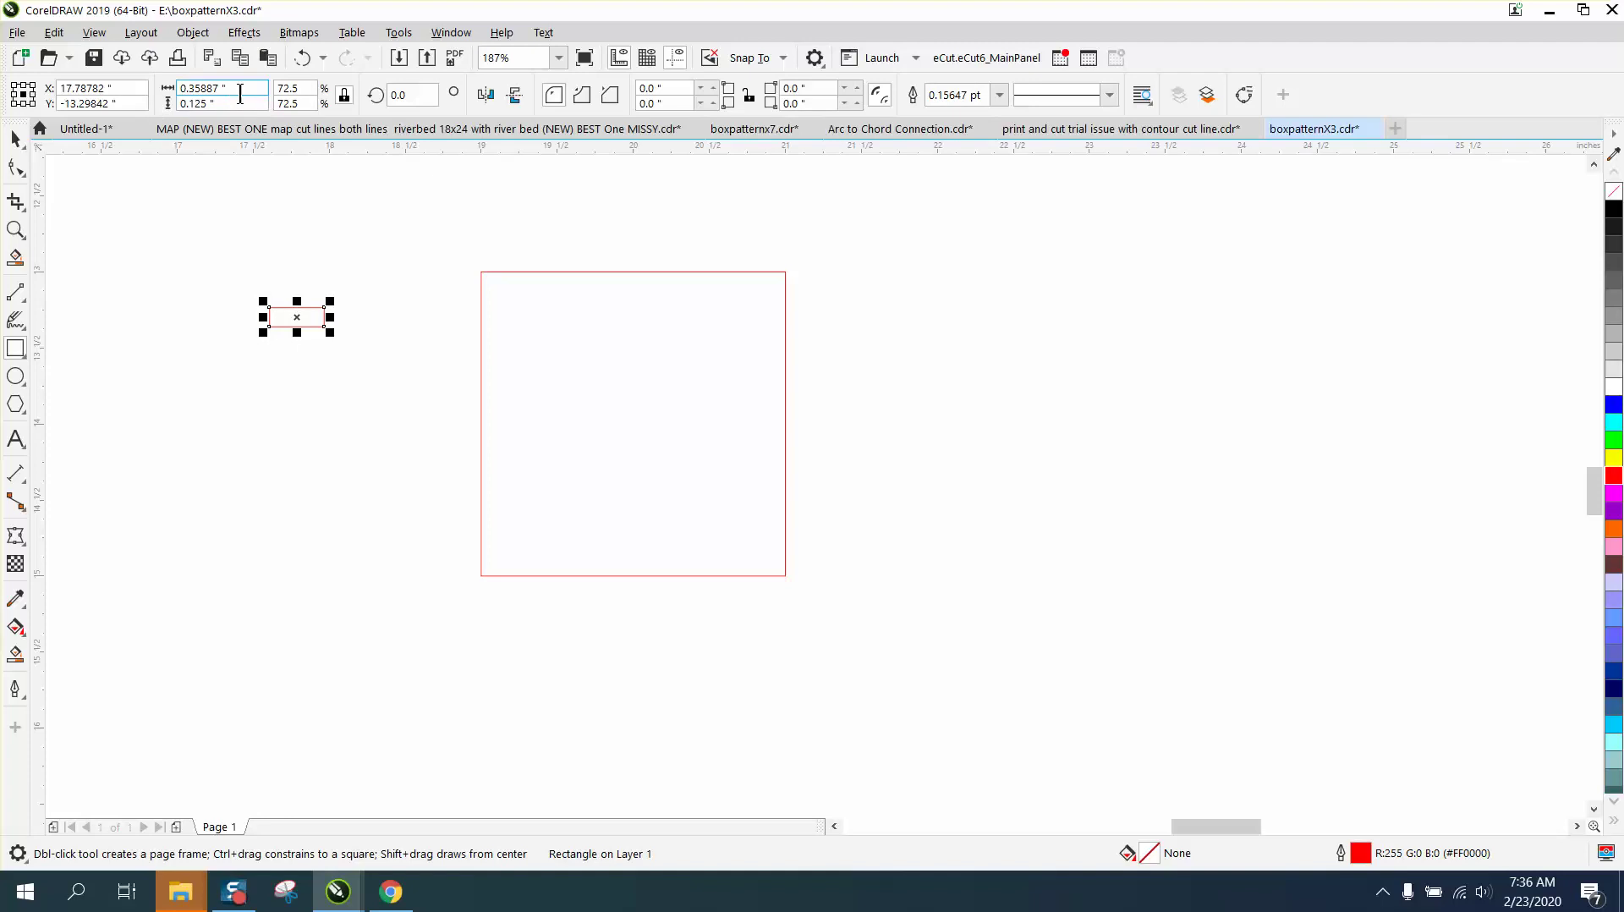
{"action": "left_click_drag", "start_coordinate": [240, 91], "coordinate": [169, 94]}
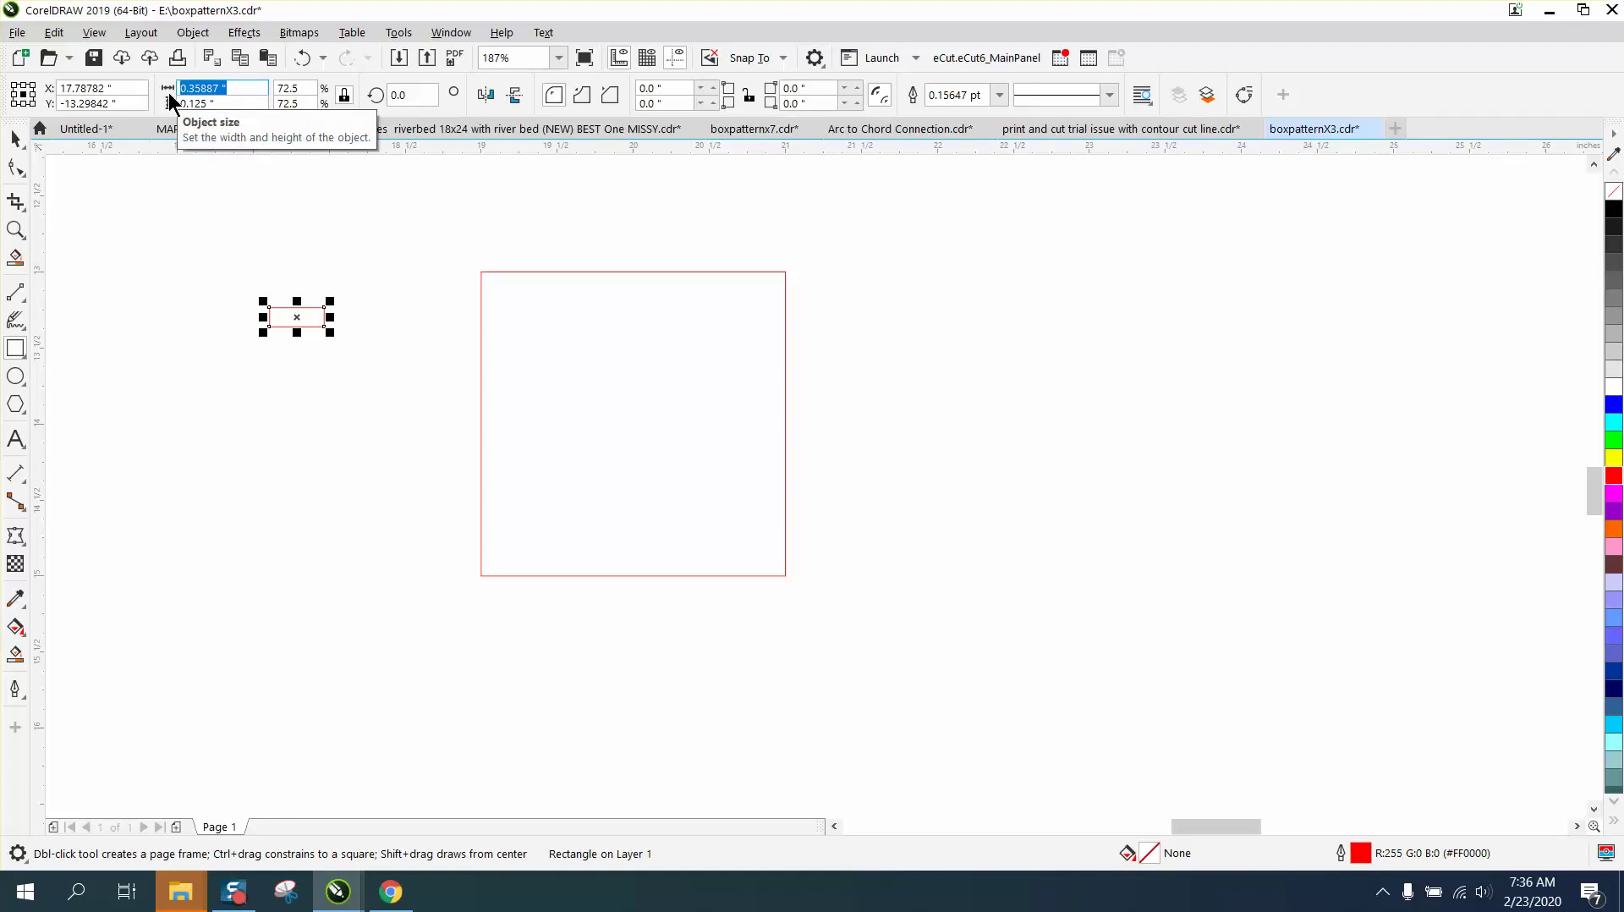
{"action": "type", "text": ".3"}
{"action": "key", "text": "Return"}
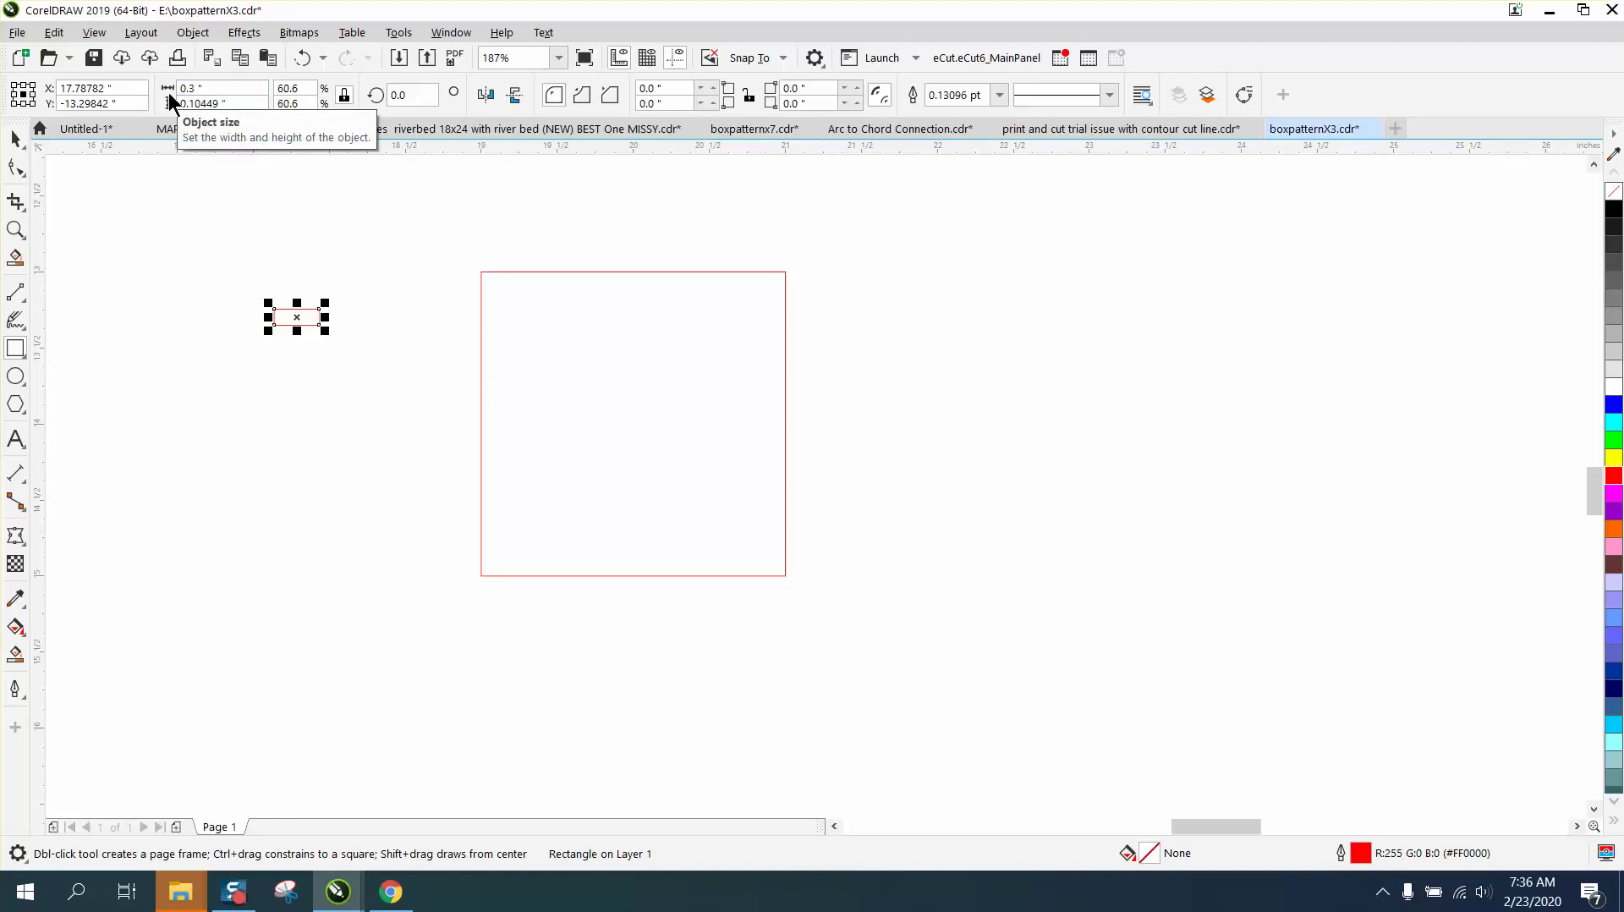
{"action": "left_click", "coordinate": [345, 95]}
{"action": "left_click_drag", "start_coordinate": [254, 103], "coordinate": [148, 106]}
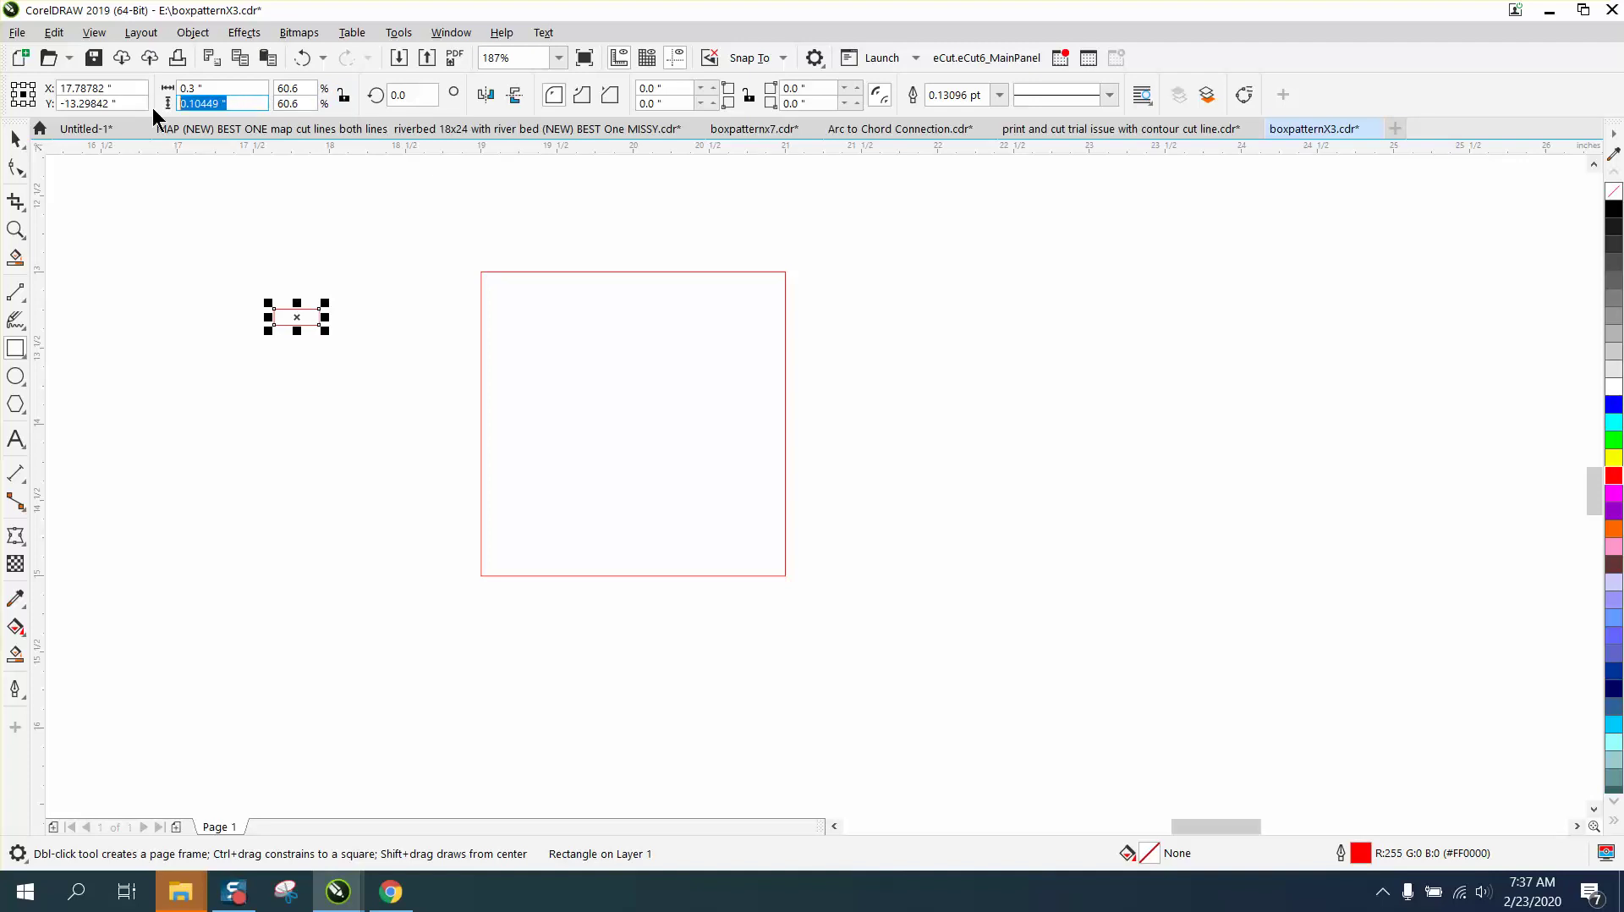
{"action": "type", "text": ".125"}
{"action": "key", "text": "Return"}
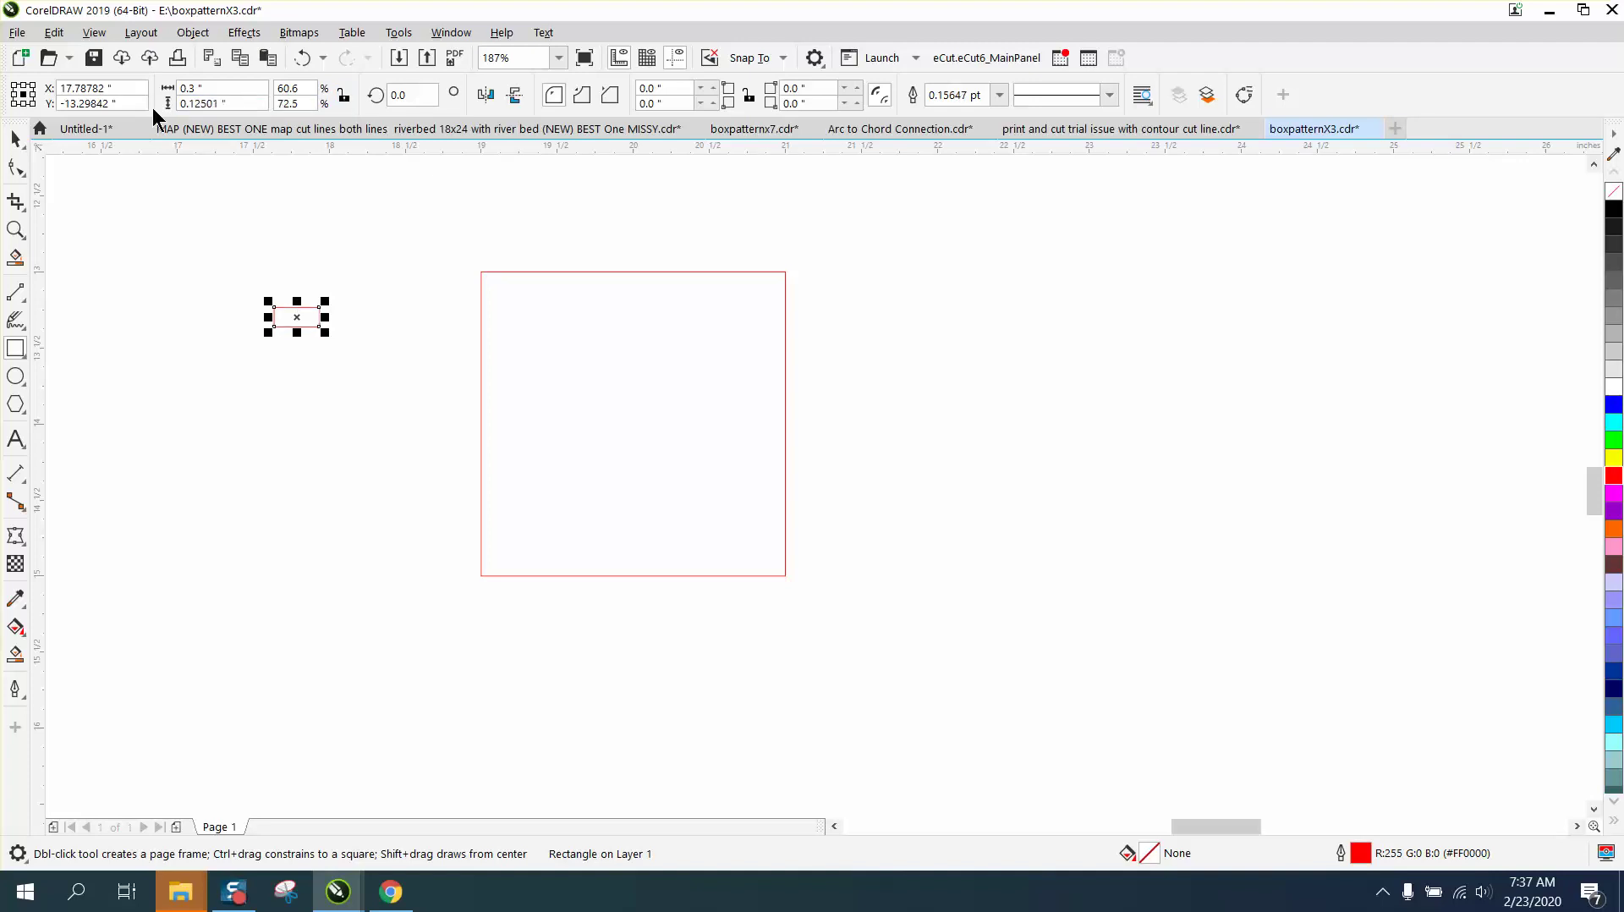
Center the small rectangle on the page inside the square, and align its top edge with the square's top edge
{"action": "key", "text": "p"}
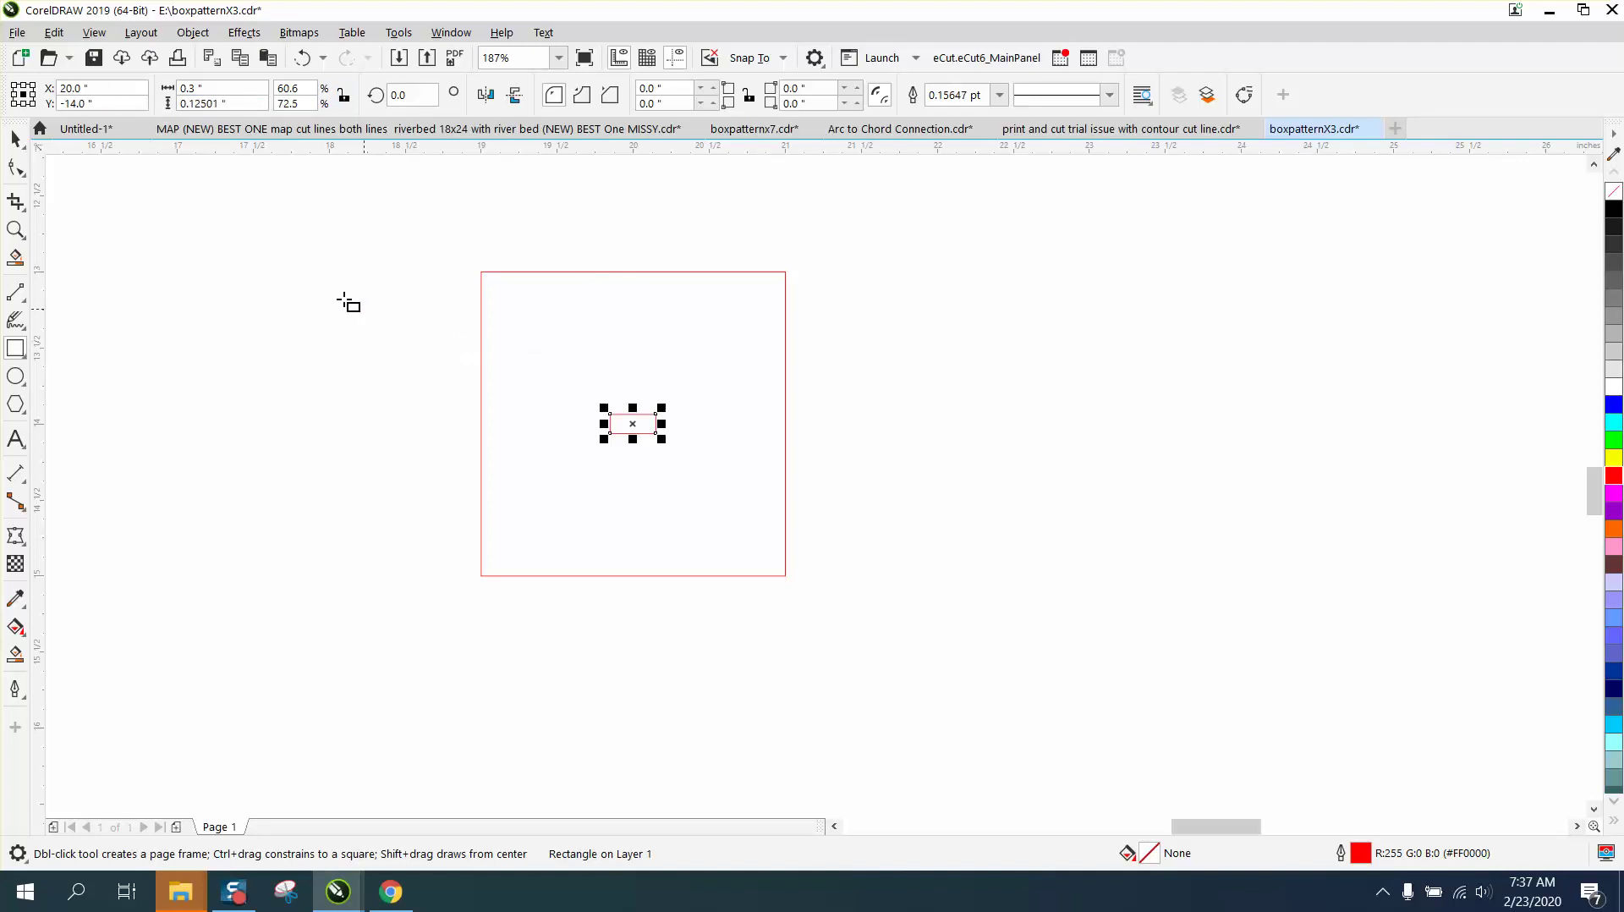
{"action": "left_click", "coordinate": [15, 140]}
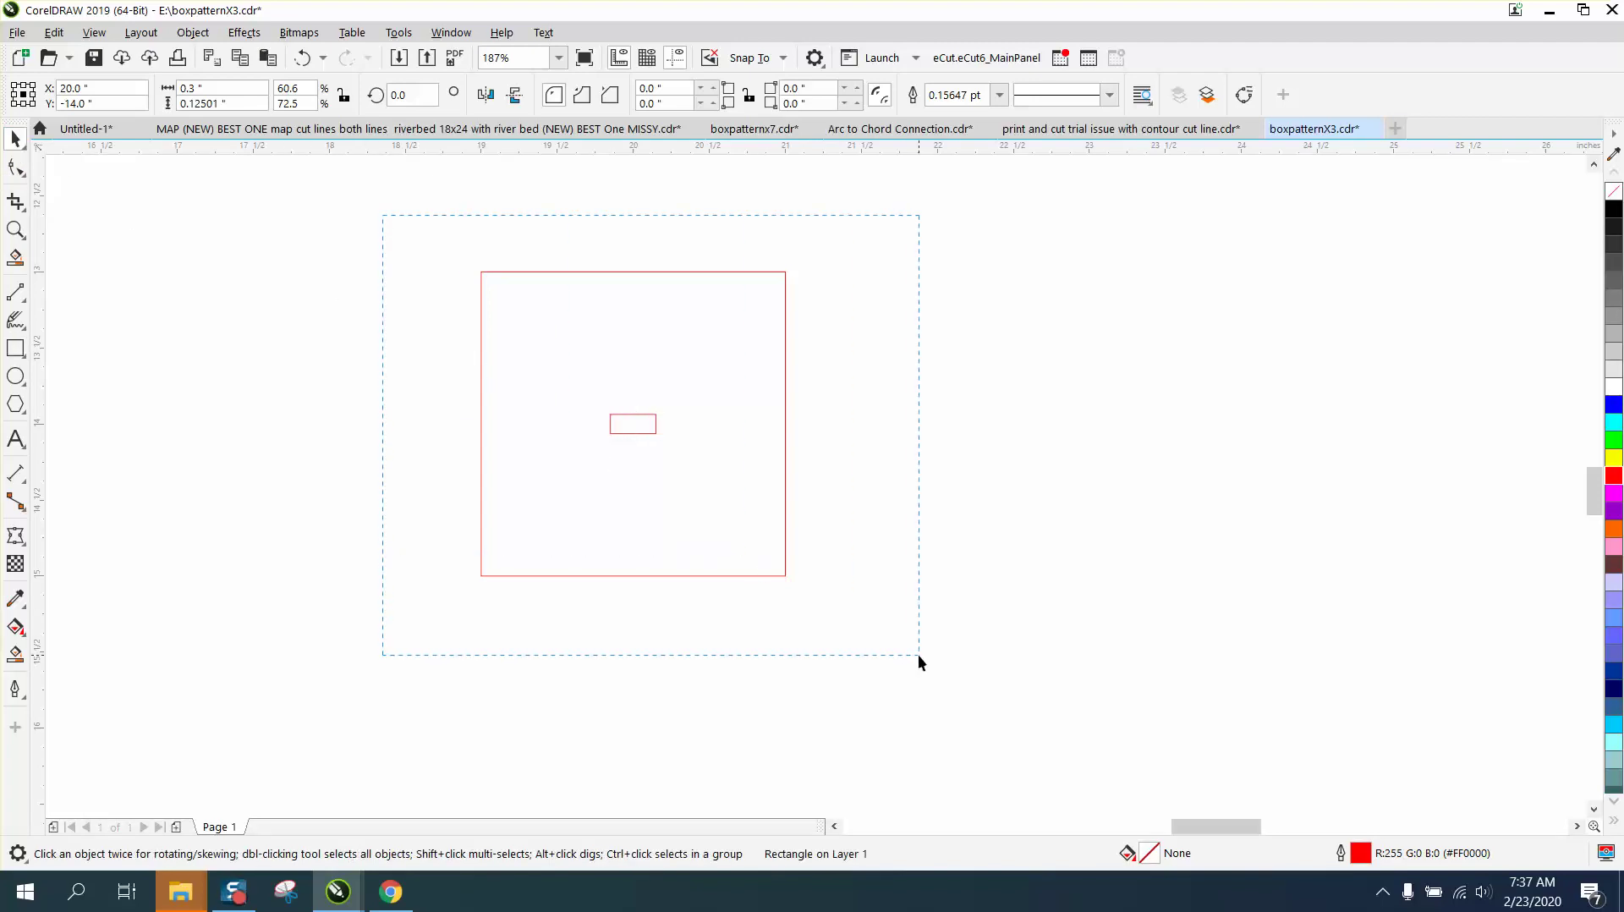
{"action": "key", "text": "ctrl+a"}
{"action": "key", "text": "t"}
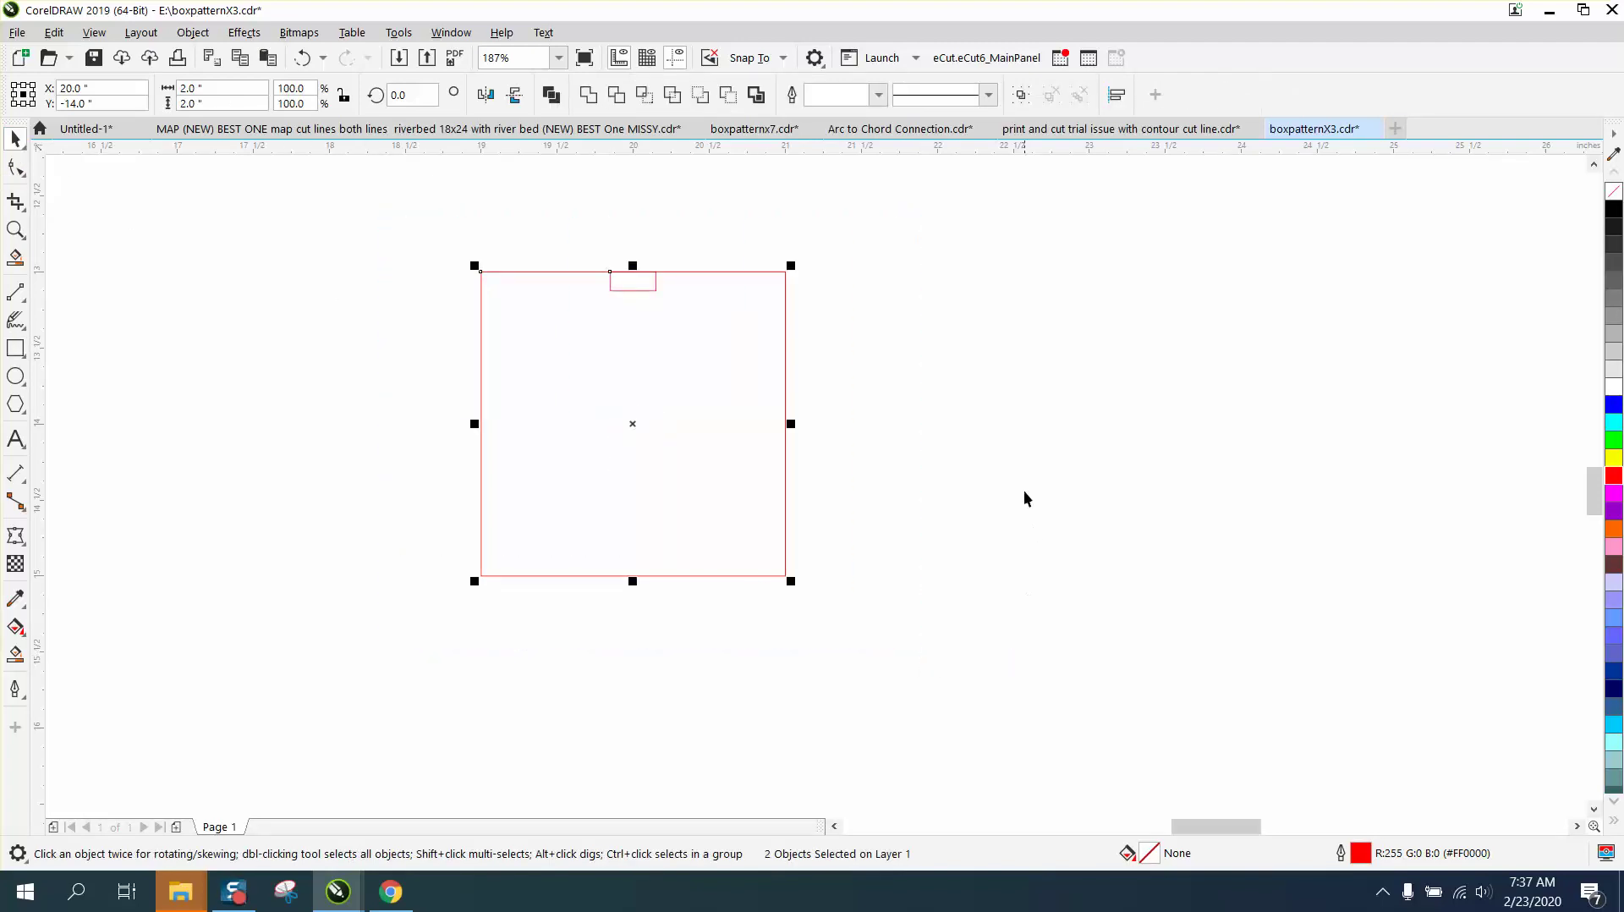
{"action": "left_click", "coordinate": [1023, 498]}
Set the nudge distance to 0.125 in and nudge the small rectangle up once so it sits on the square's top edge
{"action": "left_click", "coordinate": [637, 290]}
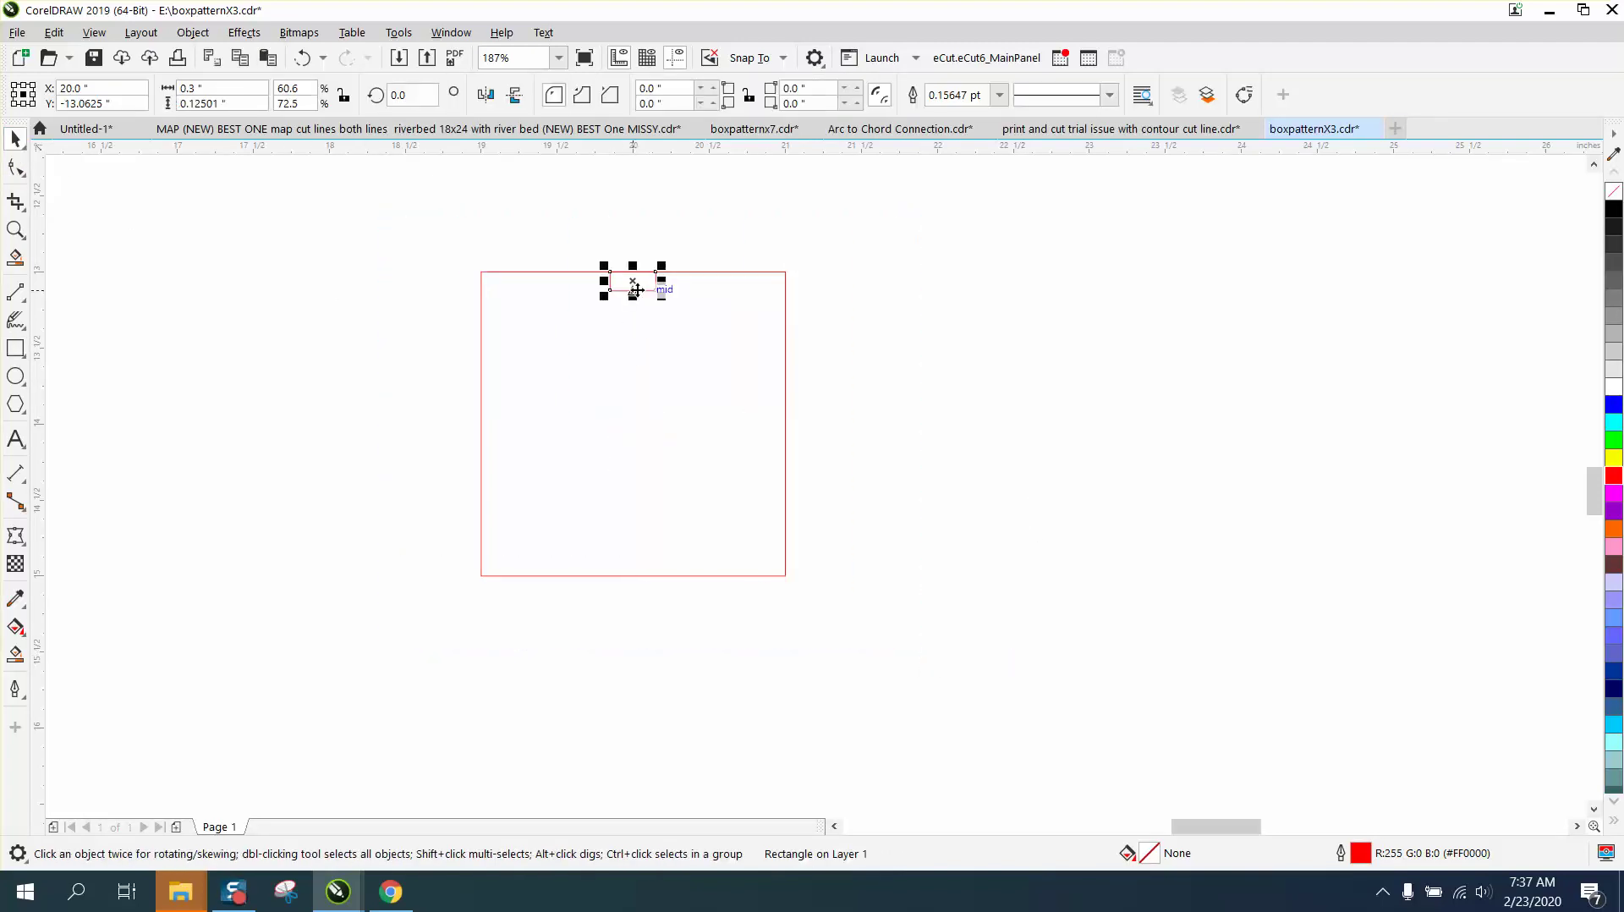
{"action": "left_click", "coordinate": [647, 239]}
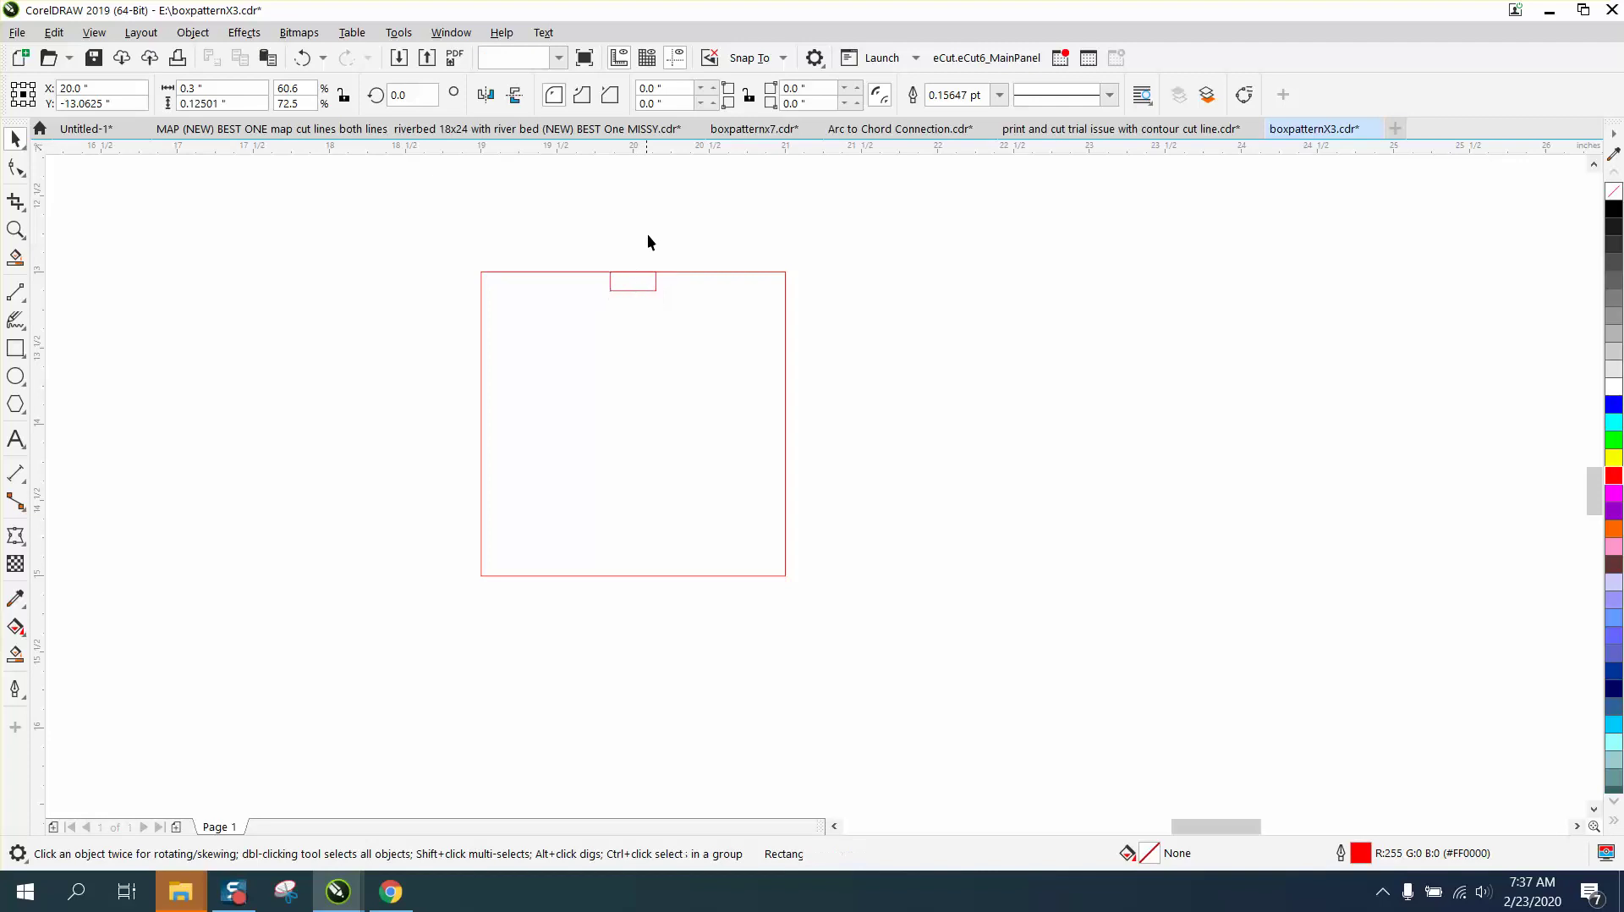
{"action": "double_click", "coordinate": [664, 96]}
{"action": "key", "text": "BackSpace"}
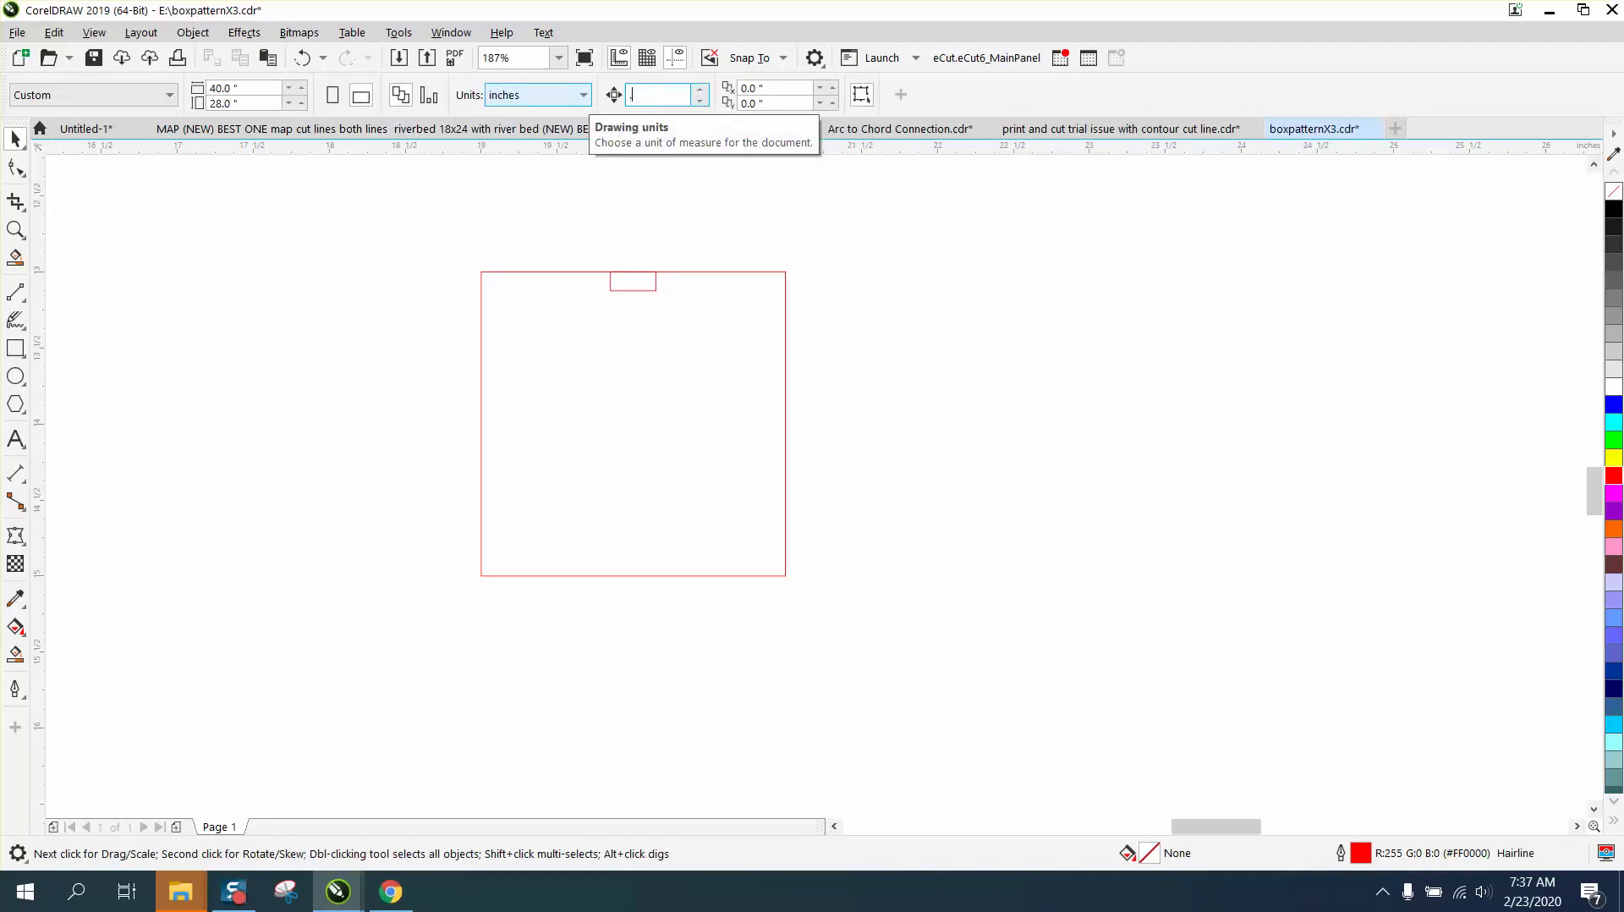
{"action": "left_click", "coordinate": [633, 289]}
{"action": "key", "text": "Up"}
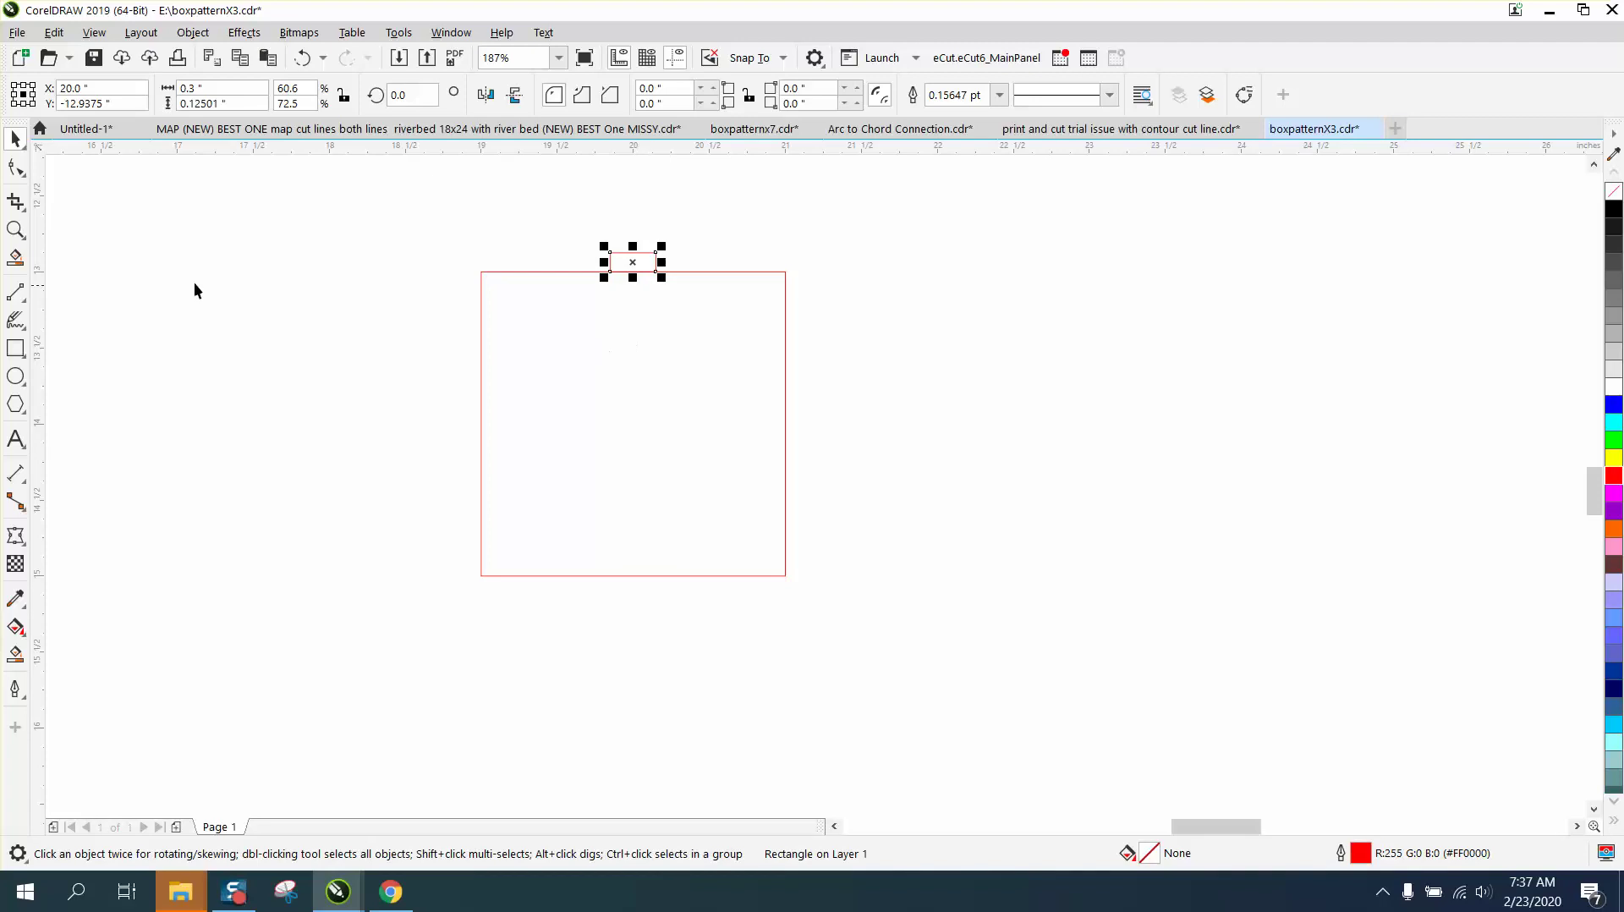
Set the 2 in square's outline width to Hairline
{"action": "left_click", "coordinate": [15, 230]}
{"action": "left_click_drag", "start_coordinate": [565, 229], "coordinate": [871, 368]}
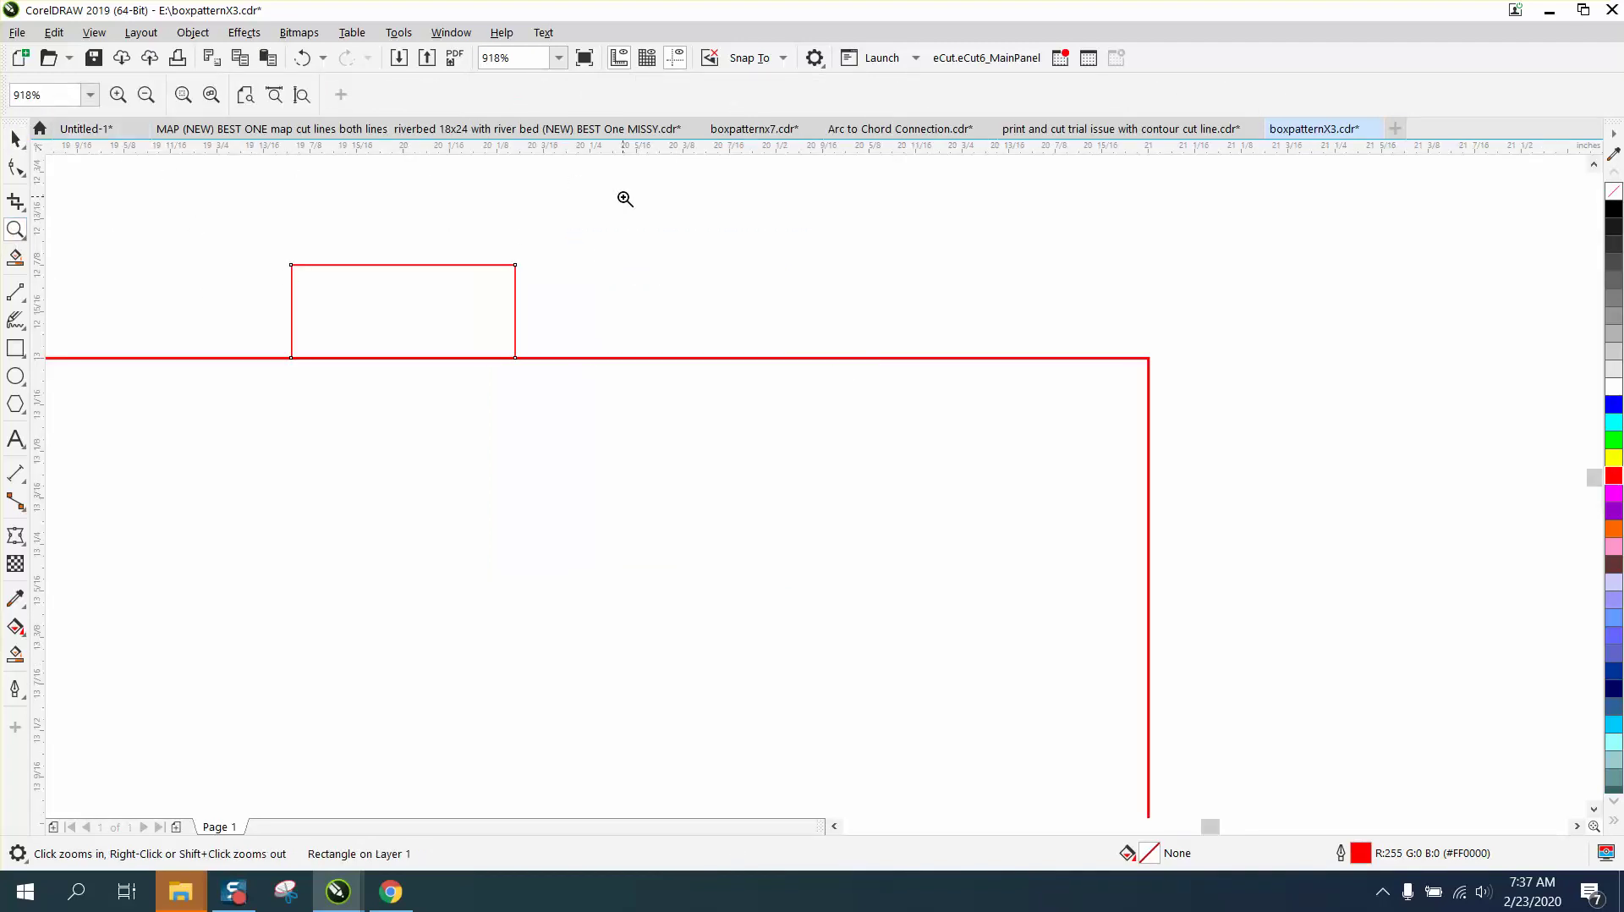
{"action": "left_click", "coordinate": [15, 138]}
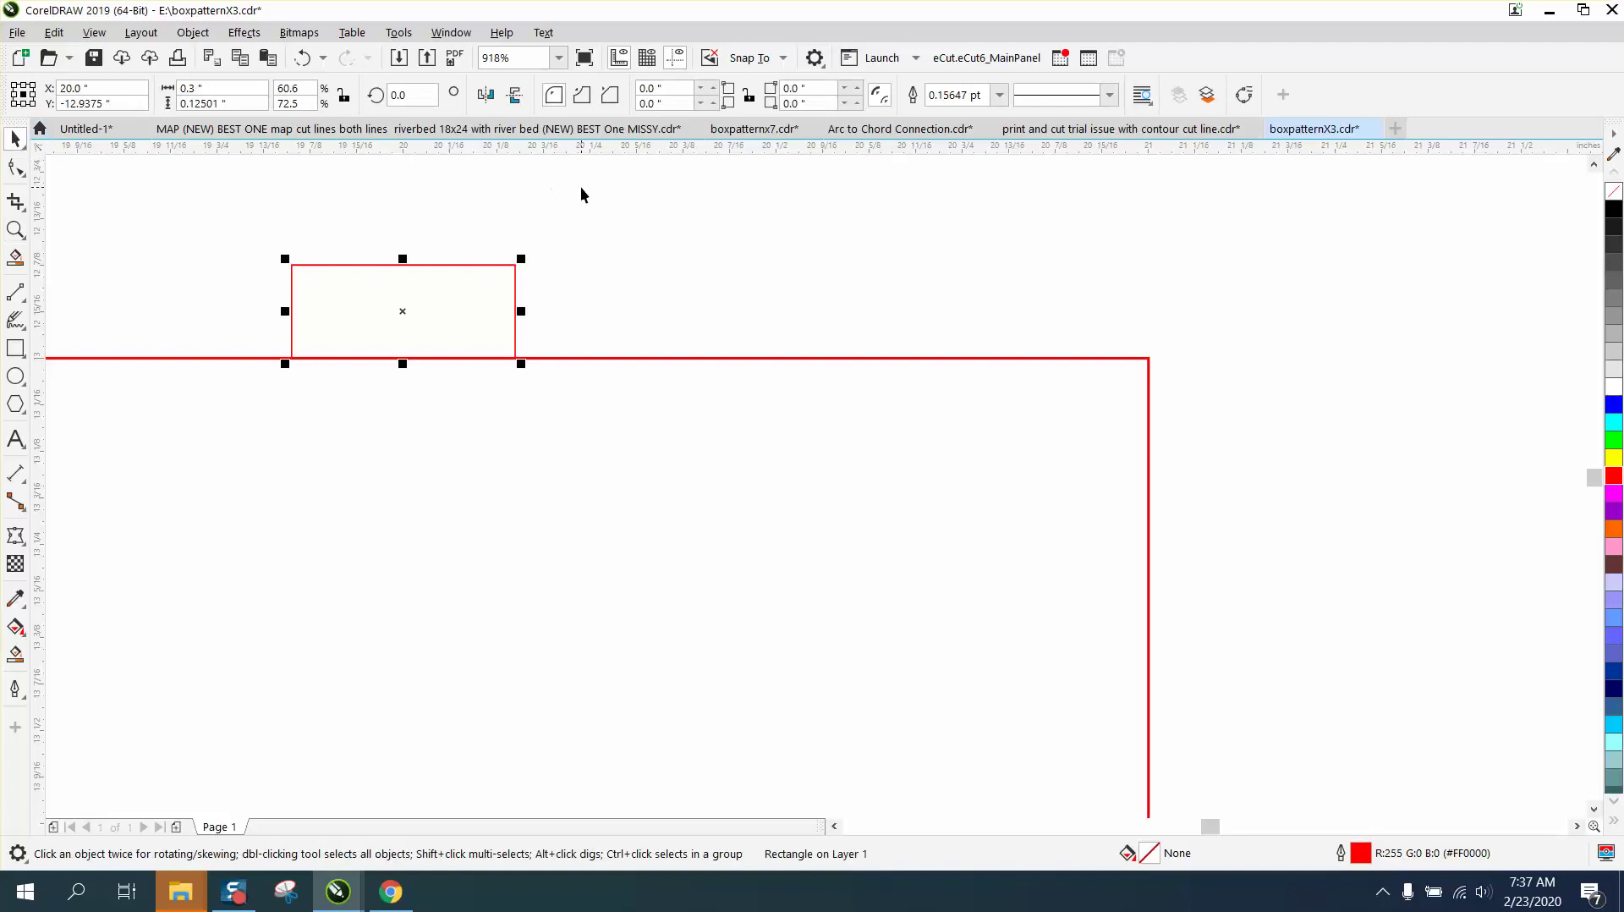
{"action": "left_click", "coordinate": [614, 251]}
{"action": "left_click", "coordinate": [687, 357]}
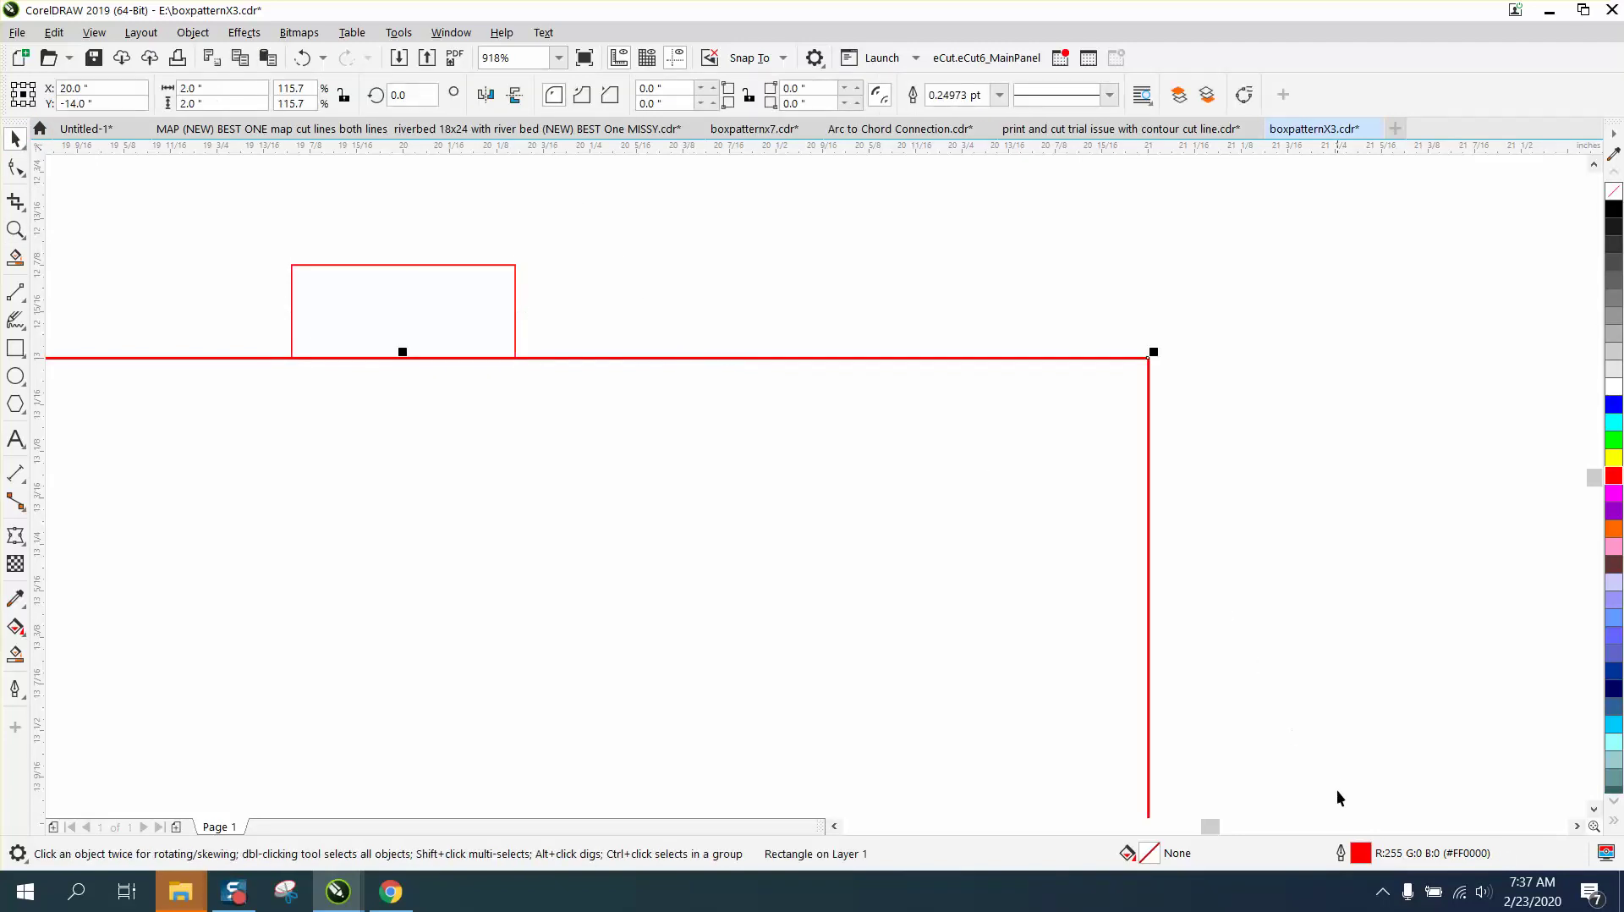
{"action": "double_click", "coordinate": [1361, 854]}
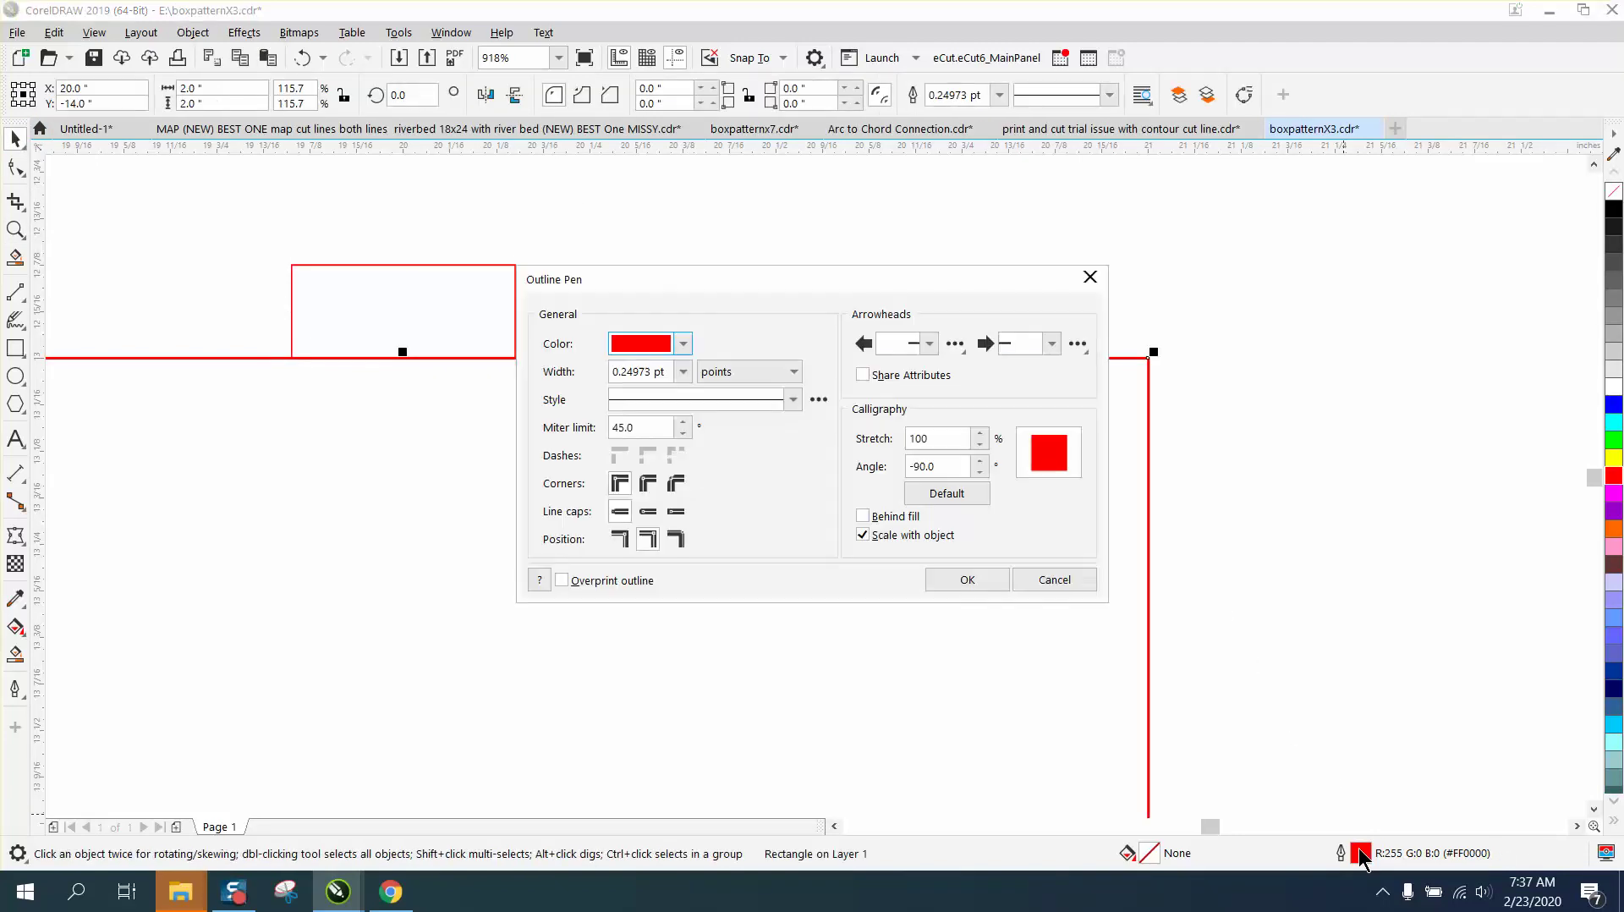
{"action": "left_click", "coordinate": [681, 371]}
{"action": "left_click", "coordinate": [644, 406]}
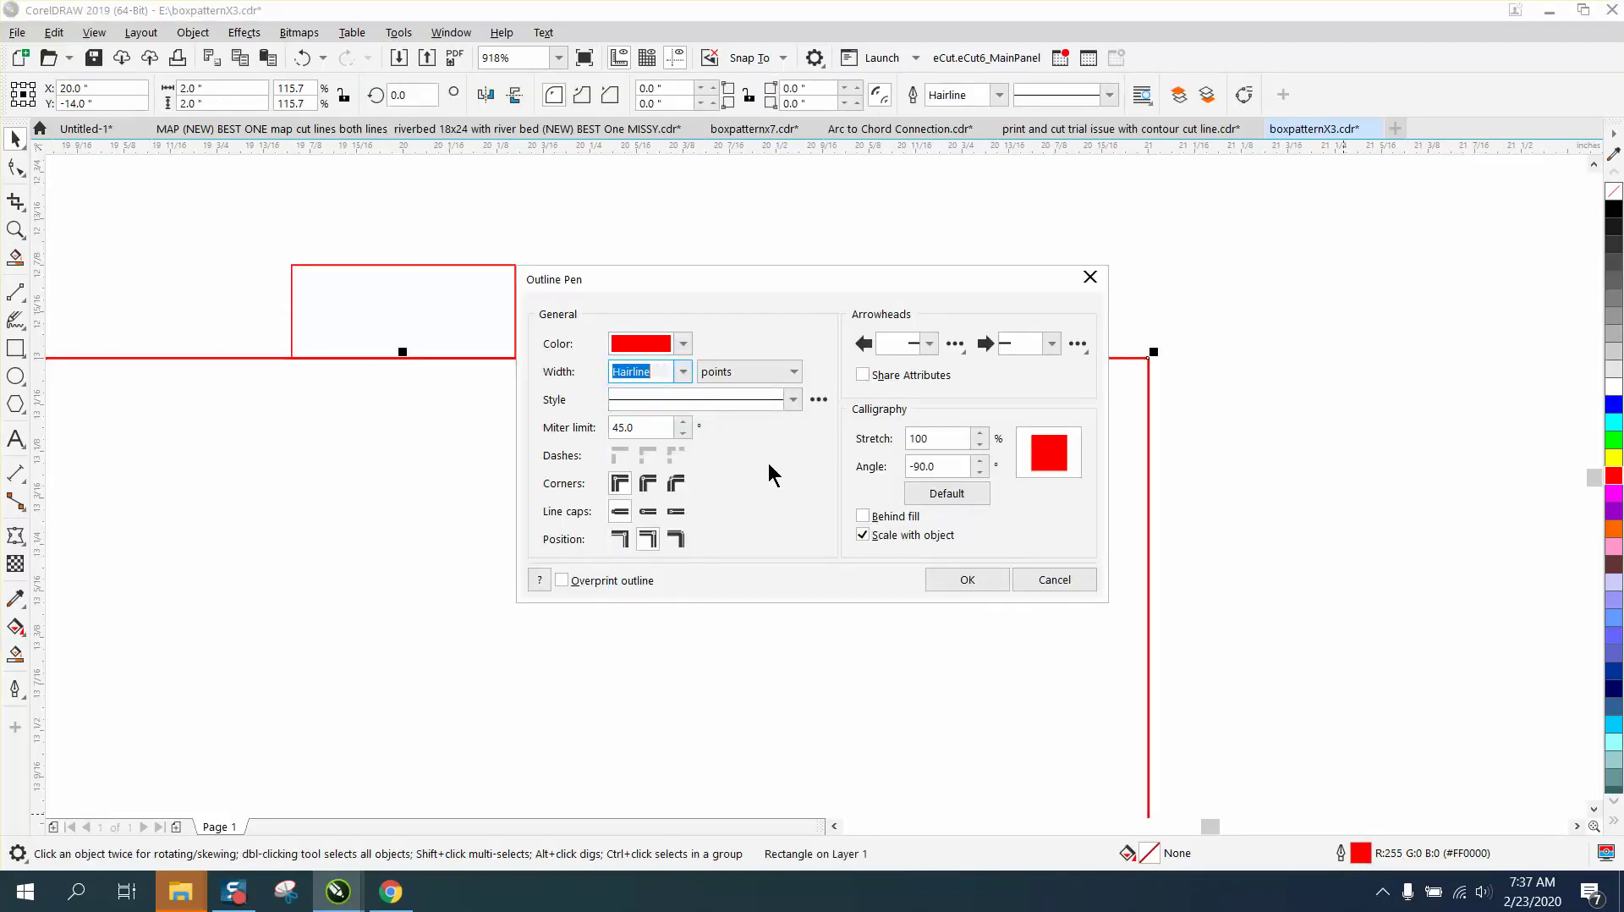
{"action": "left_click", "coordinate": [969, 579]}
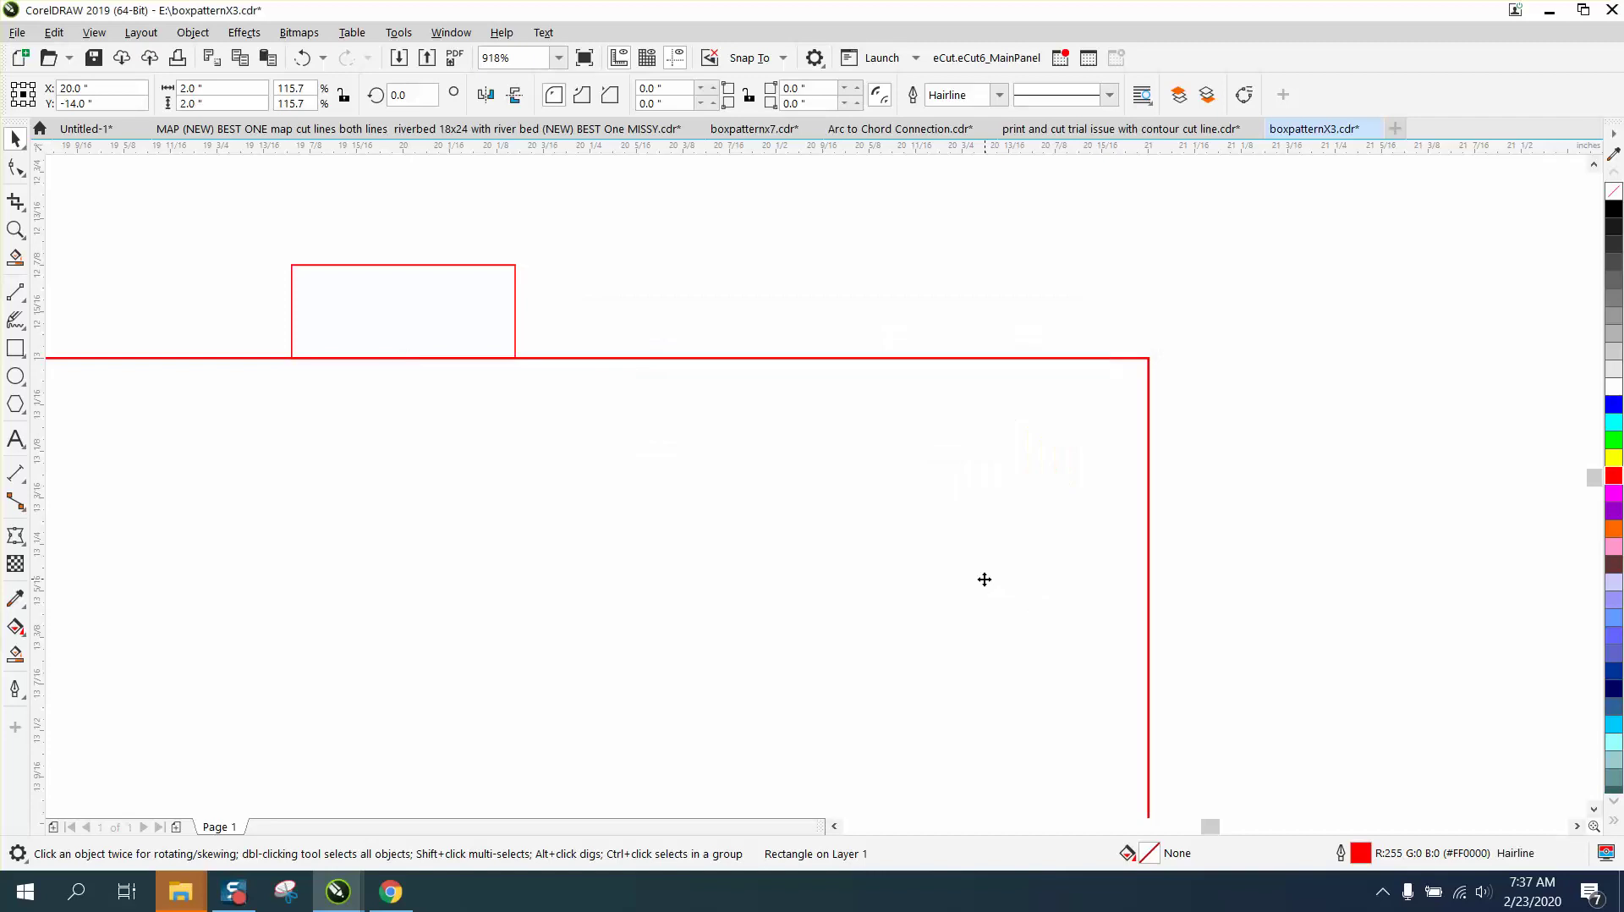
Round the two upper corners of the small tab rectangle to a 0.05 in radius
{"action": "left_click", "coordinate": [515, 269]}
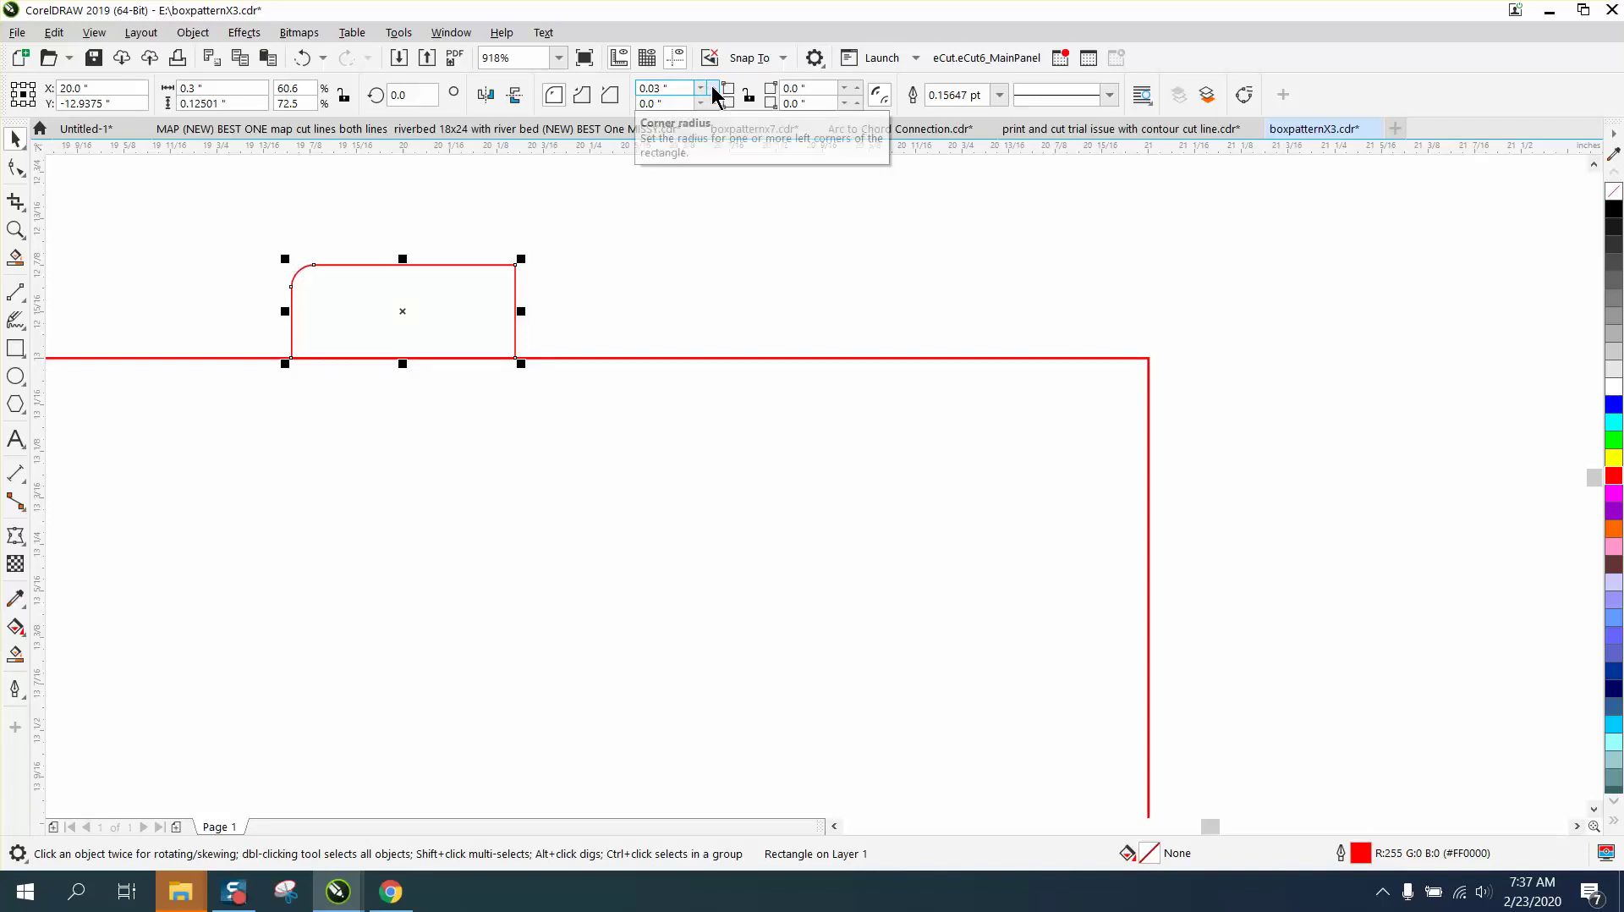
{"action": "left_click", "coordinate": [713, 89]}
{"action": "left_click", "coordinate": [713, 89]}
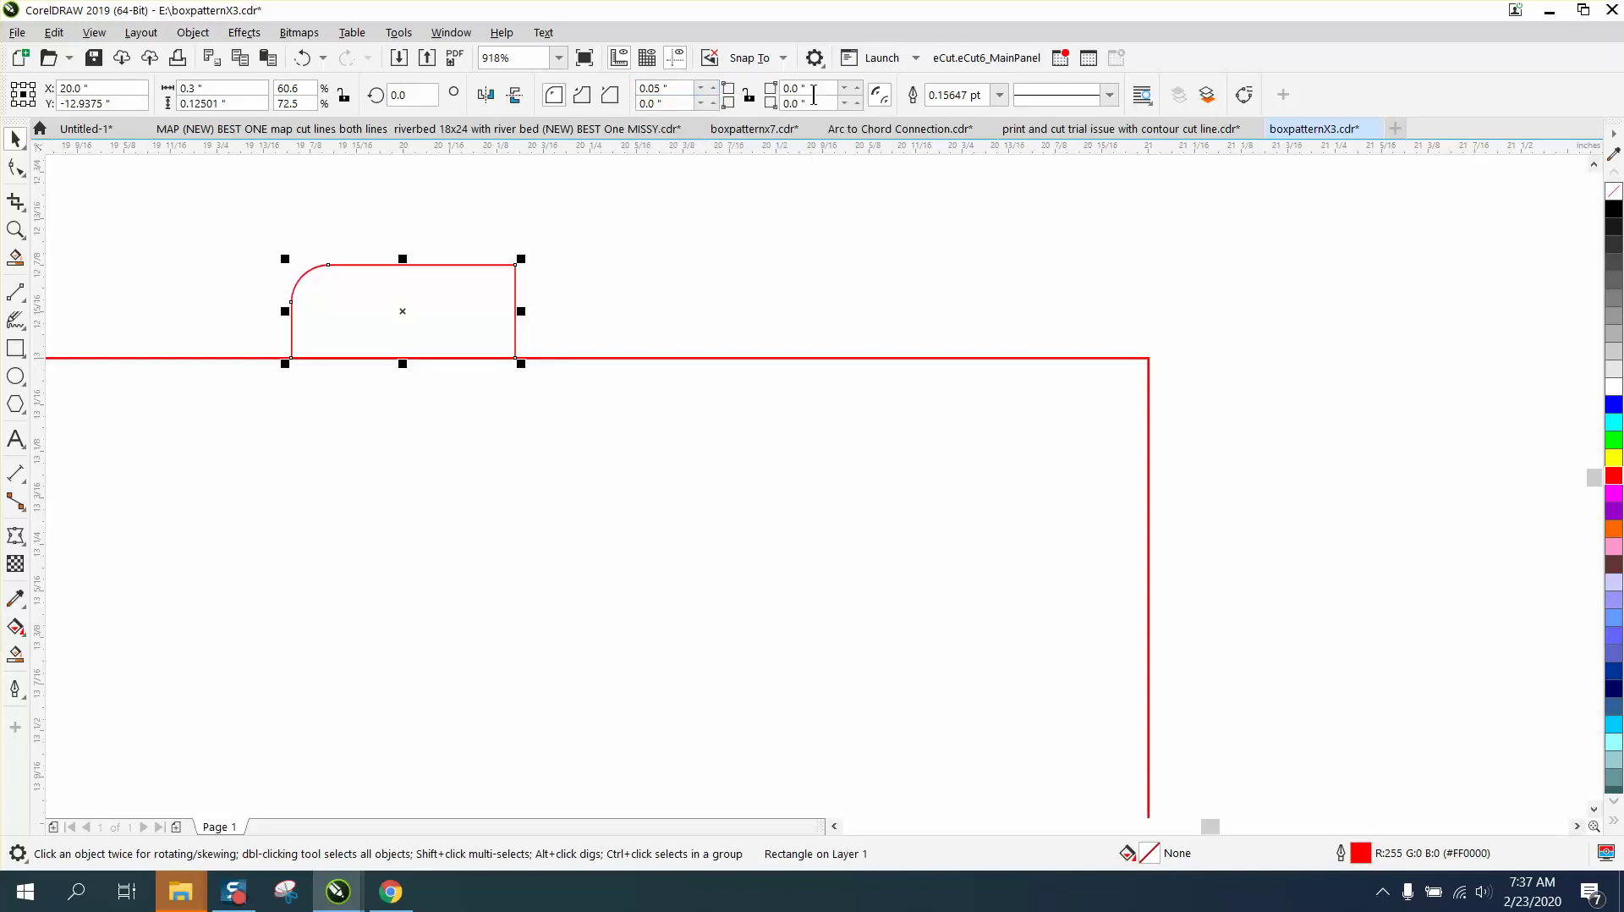
{"action": "left_click", "coordinate": [857, 88]}
{"action": "left_click", "coordinate": [857, 88]}
Delete the line segment shared by the tab and the square using Virtual Segment Delete
{"action": "left_click", "coordinate": [28, 222]}
{"action": "left_click", "coordinate": [72, 254]}
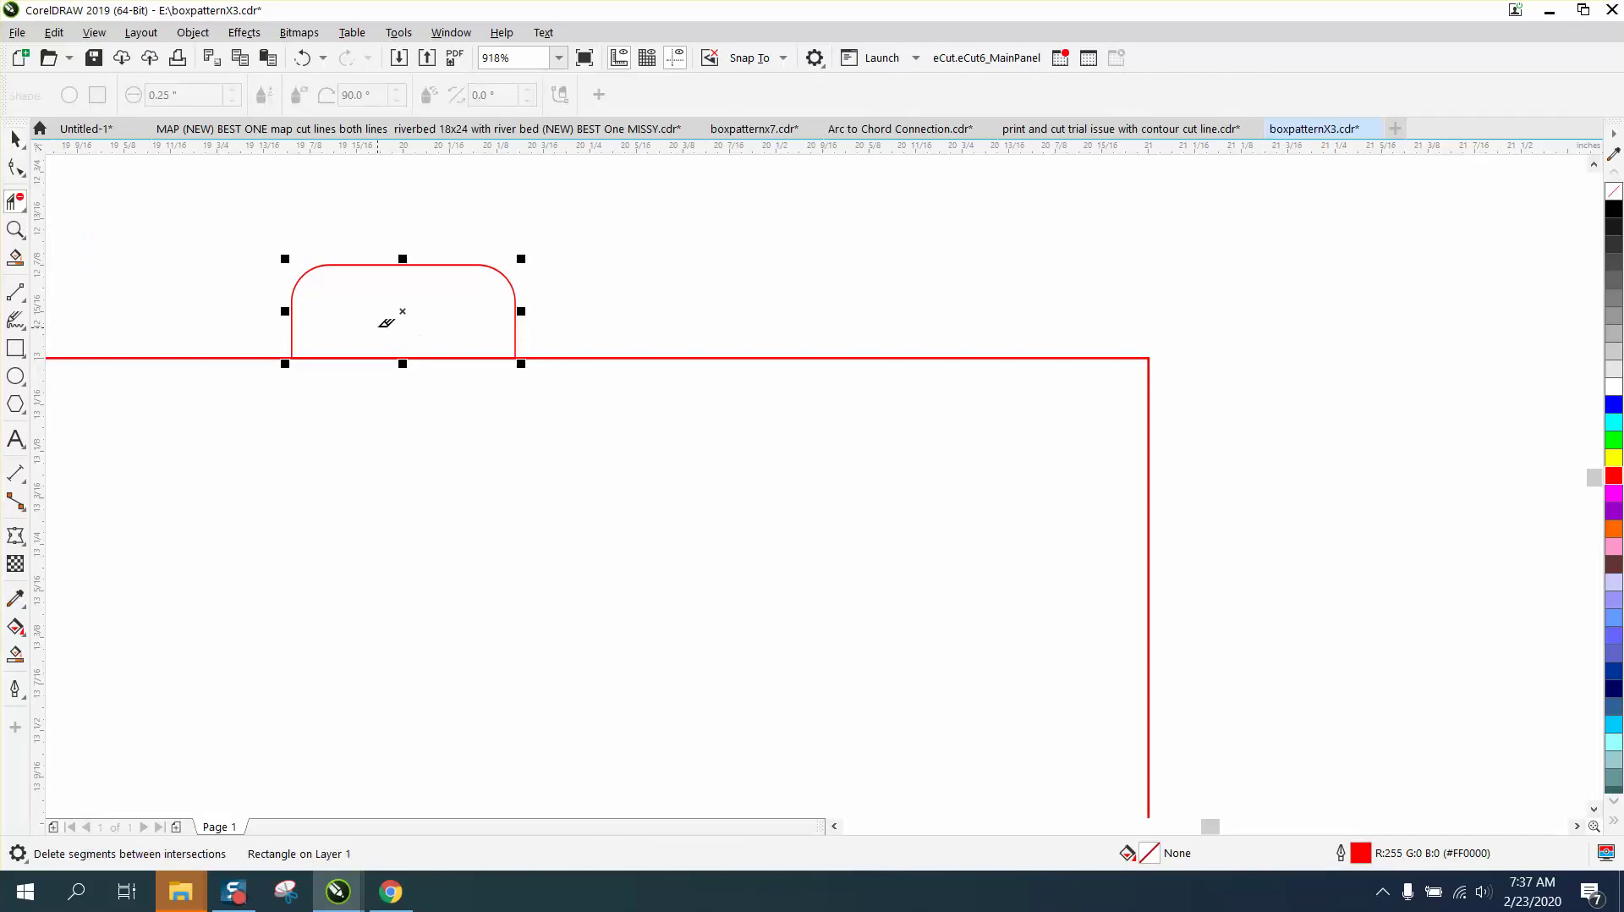
{"action": "left_click_drag", "start_coordinate": [380, 397], "coordinate": [384, 401]}
{"action": "scroll", "coordinate": [460, 385], "scroll_direction": "down", "scroll_amount": 3}
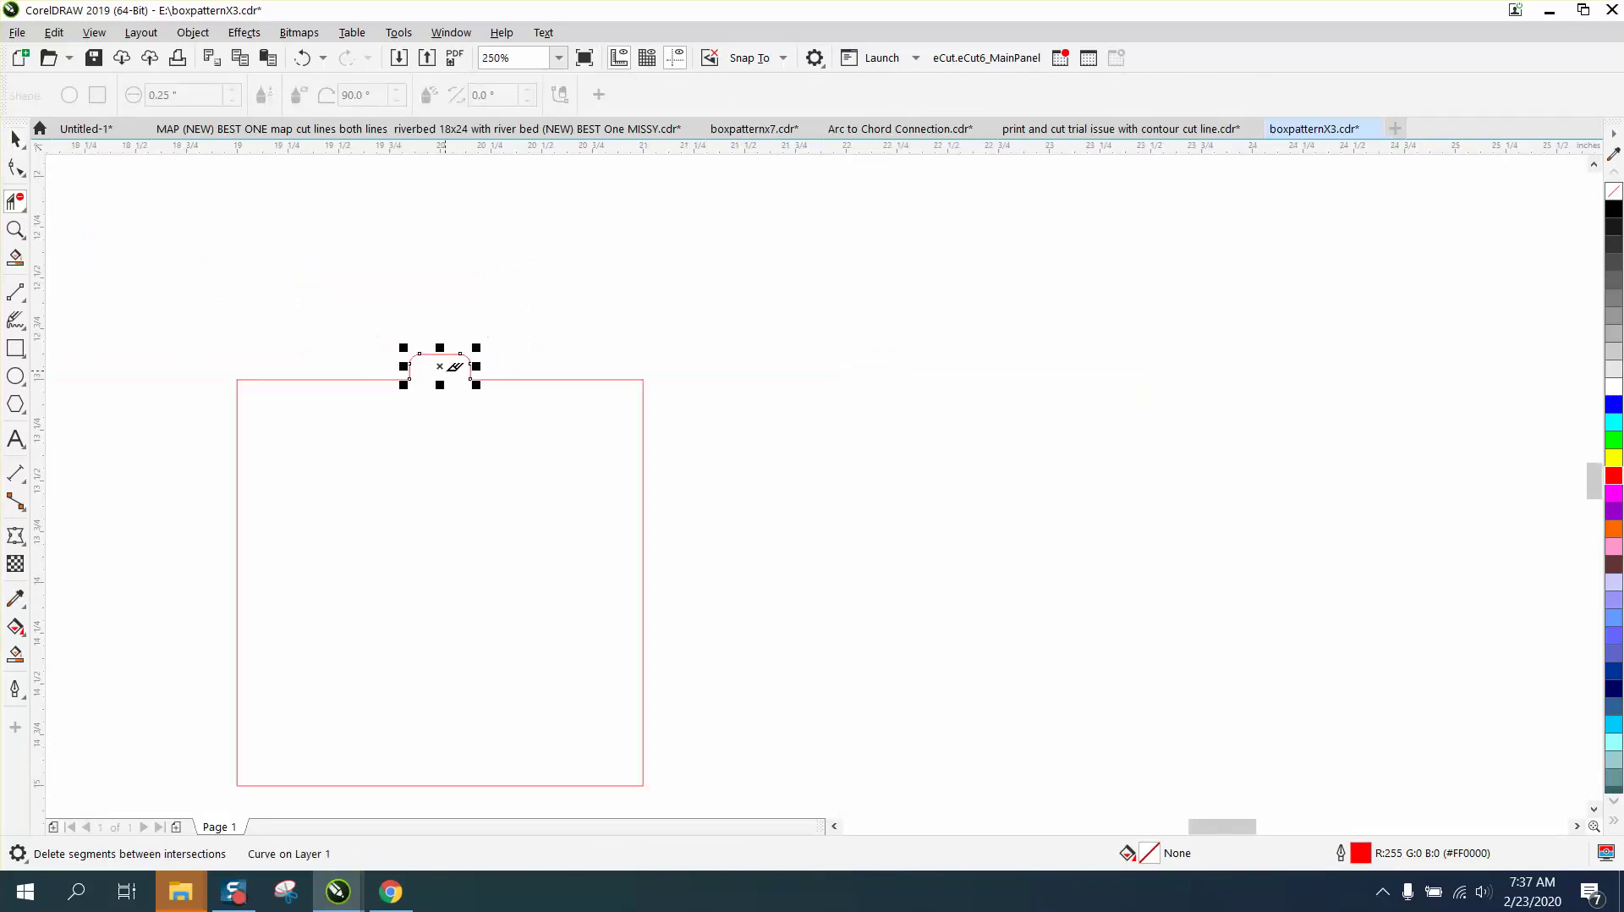
Smart-fill the tabbed square outline in black and move the new filled shape beside the original
{"action": "left_click", "coordinate": [15, 140]}
{"action": "scroll", "coordinate": [303, 239], "scroll_direction": "down", "scroll_amount": 2}
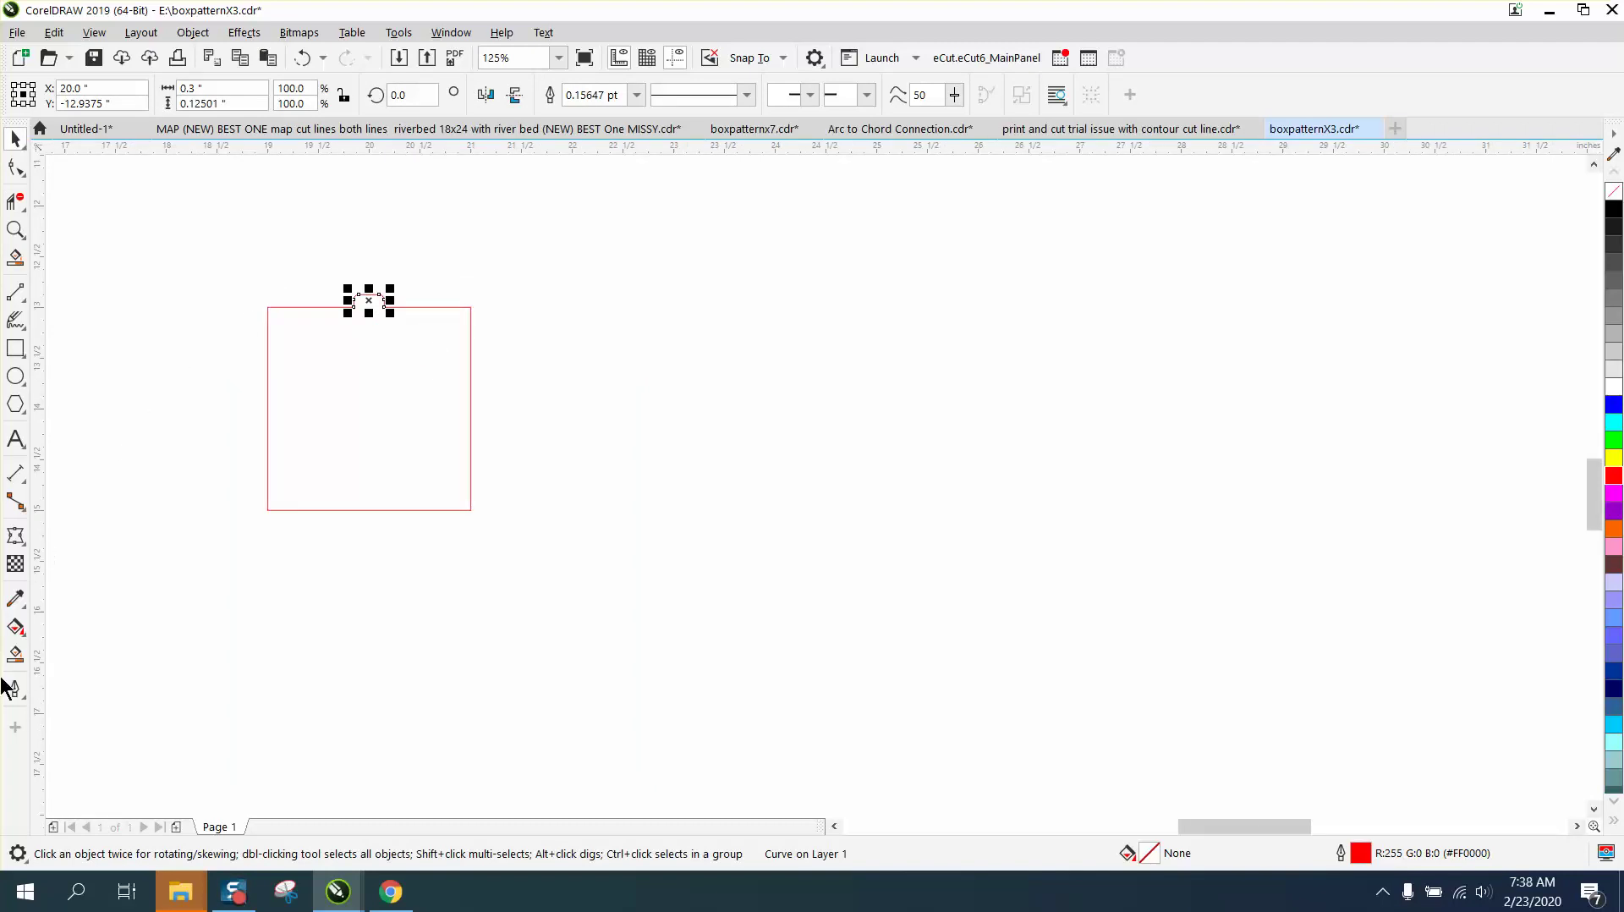
{"action": "left_click", "coordinate": [15, 654]}
{"action": "left_click", "coordinate": [298, 408]}
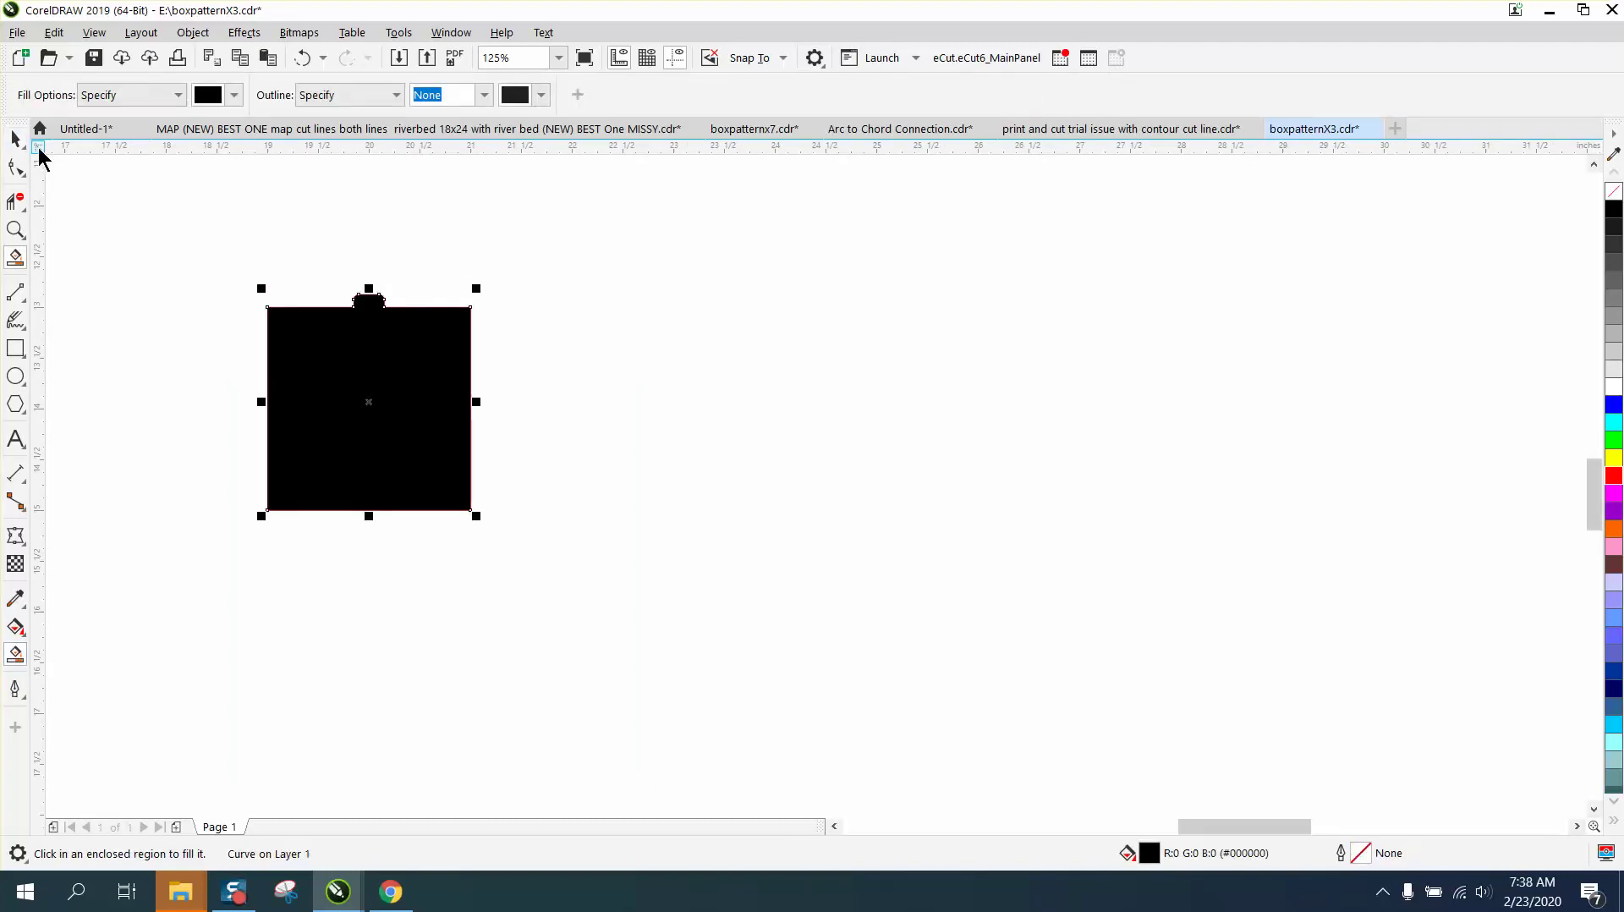
{"action": "left_click", "coordinate": [16, 140]}
{"action": "left_click_drag", "start_coordinate": [377, 373], "coordinate": [603, 408]}
Remove the new shape's fill and give it a red outline
{"action": "left_click", "coordinate": [1613, 191]}
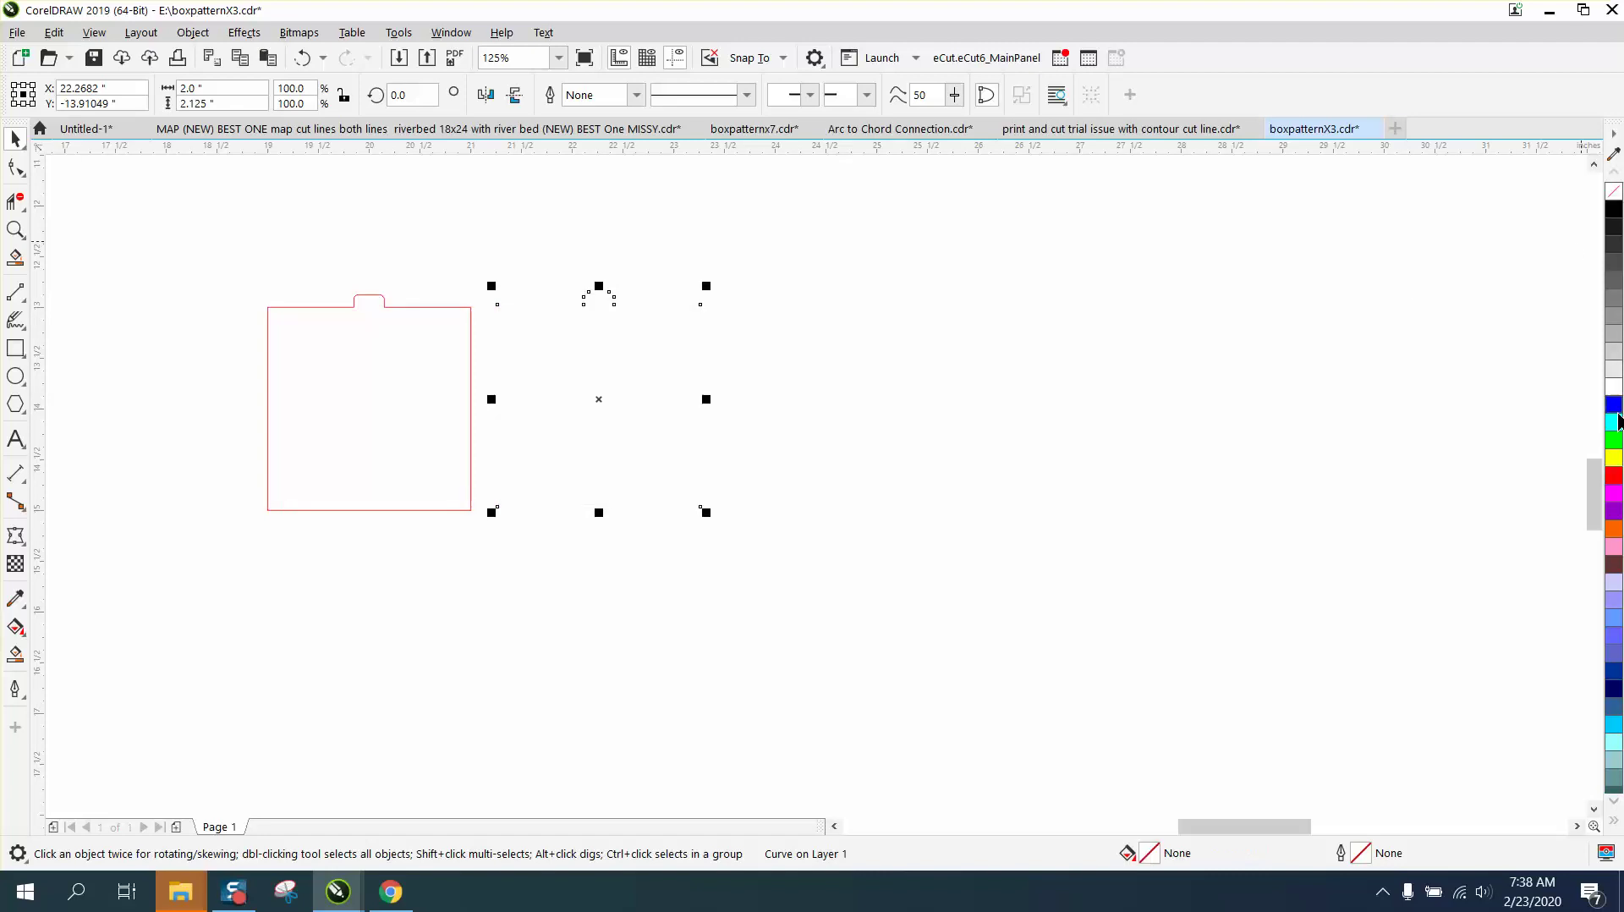
{"action": "right_click", "coordinate": [1613, 456]}
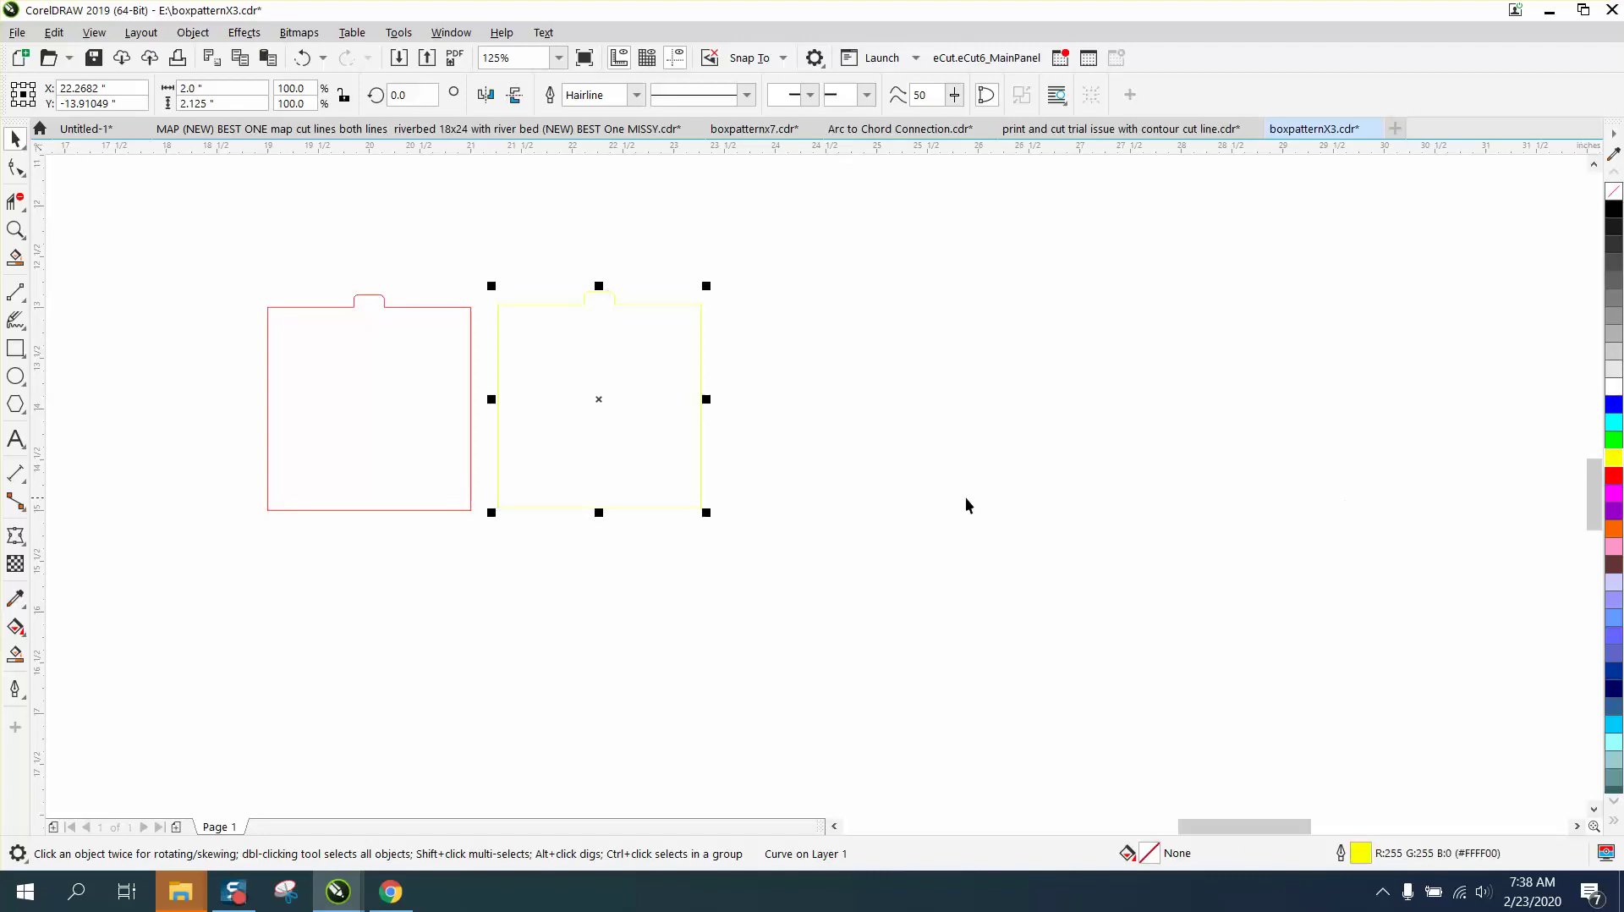
{"action": "right_click", "coordinate": [1614, 476]}
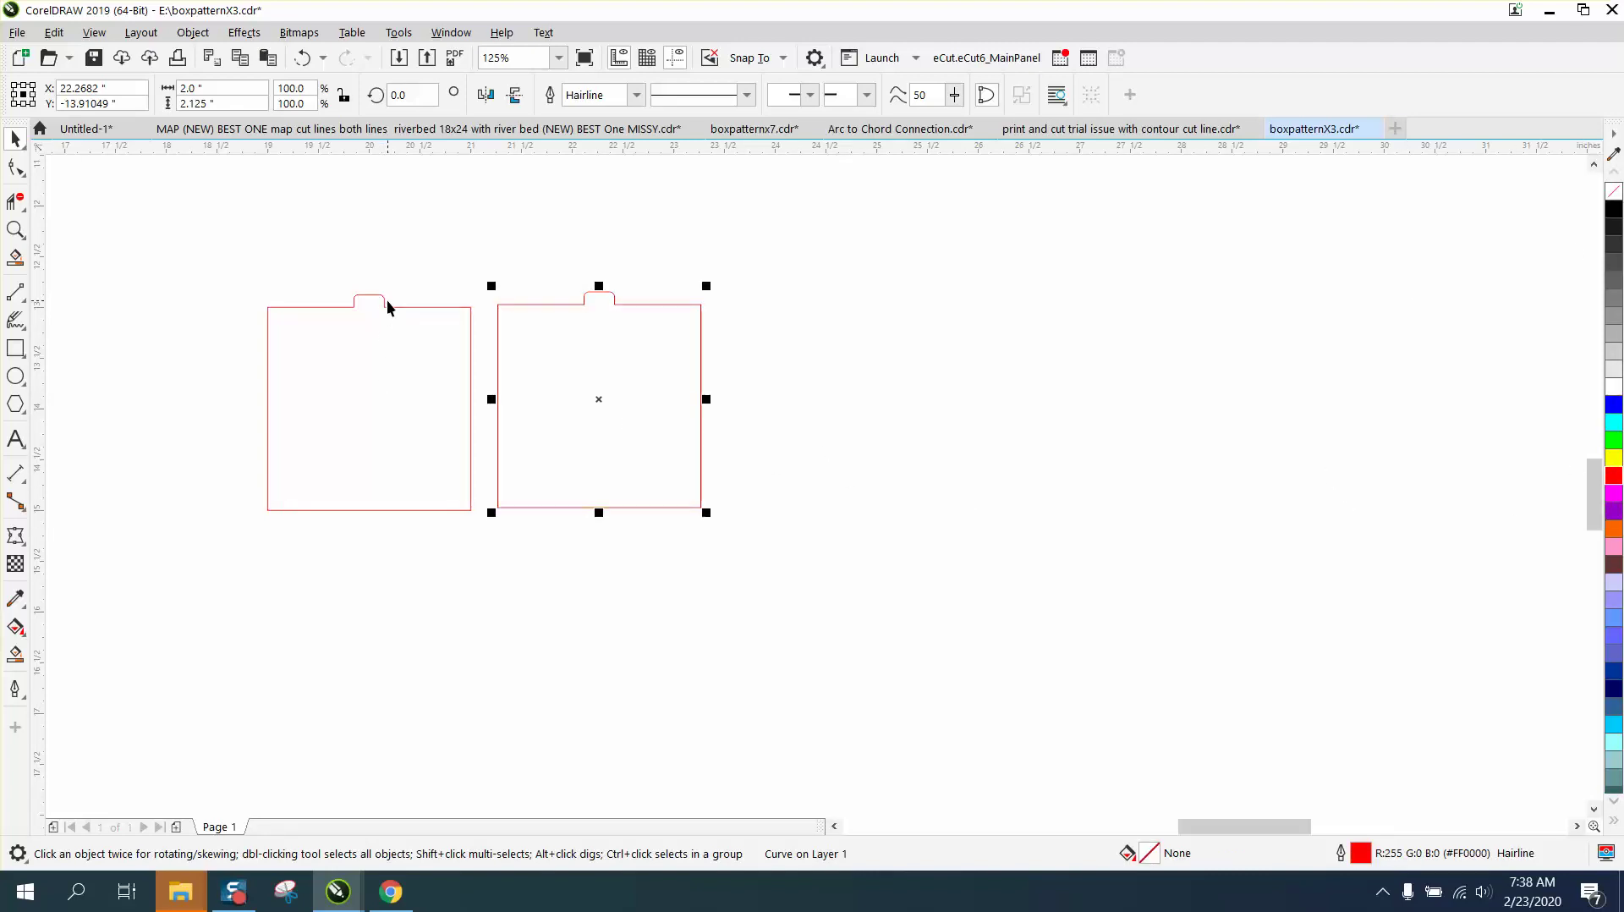
Delete the original tab and open square, and center the new one-tab shape on the page
{"action": "left_click", "coordinate": [362, 298]}
{"action": "key", "text": "Delete"}
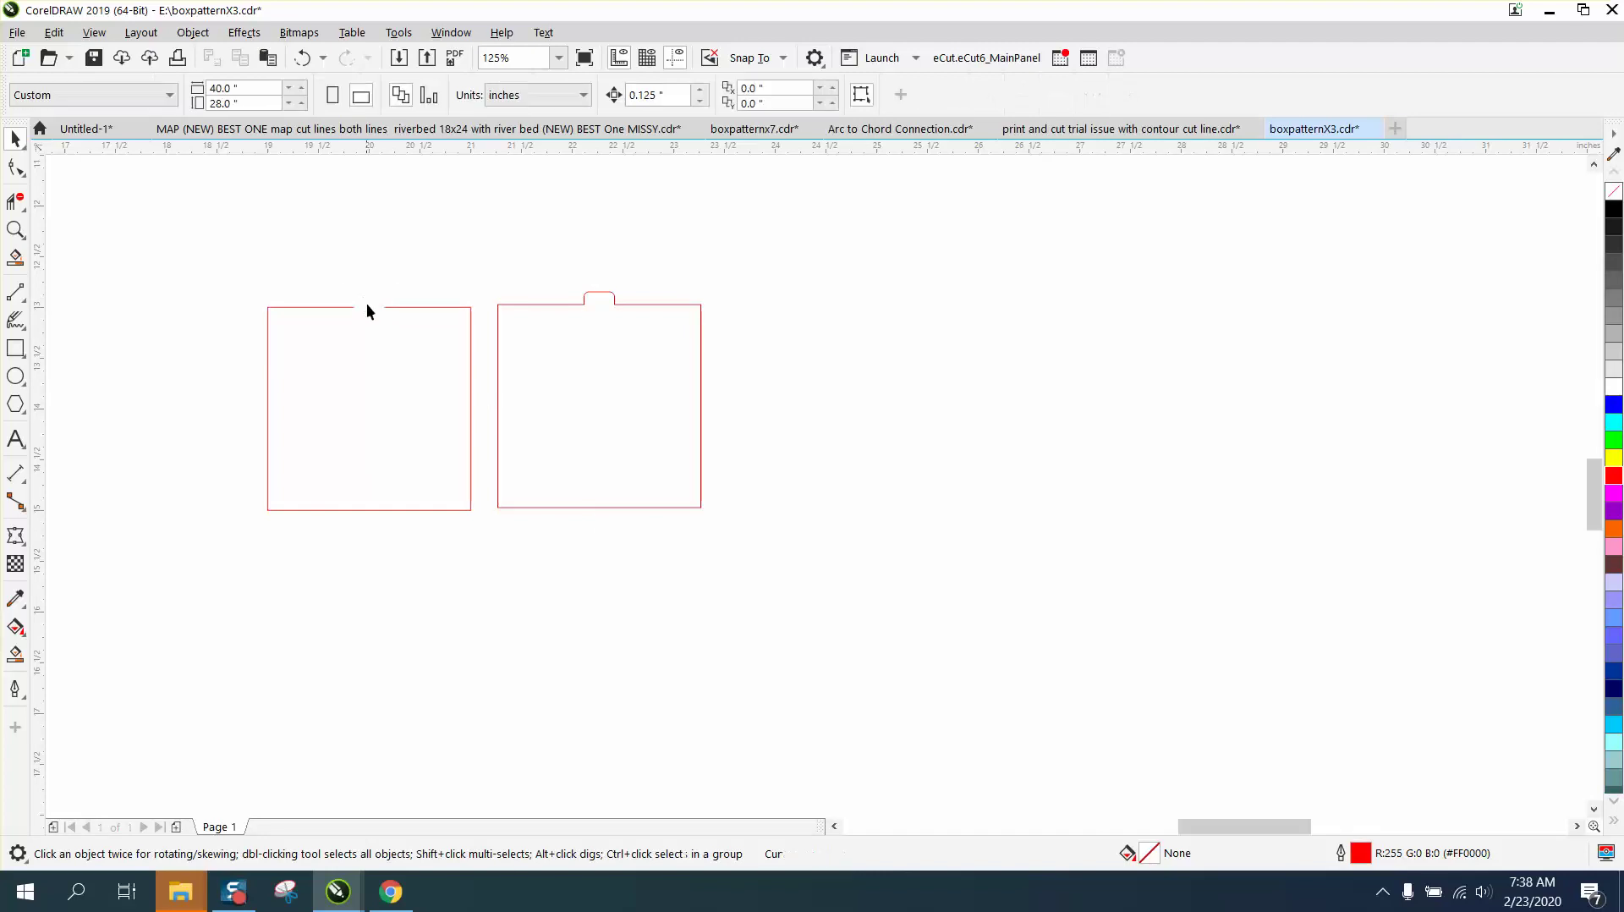
{"action": "left_click", "coordinate": [498, 340]}
{"action": "key", "text": "p"}
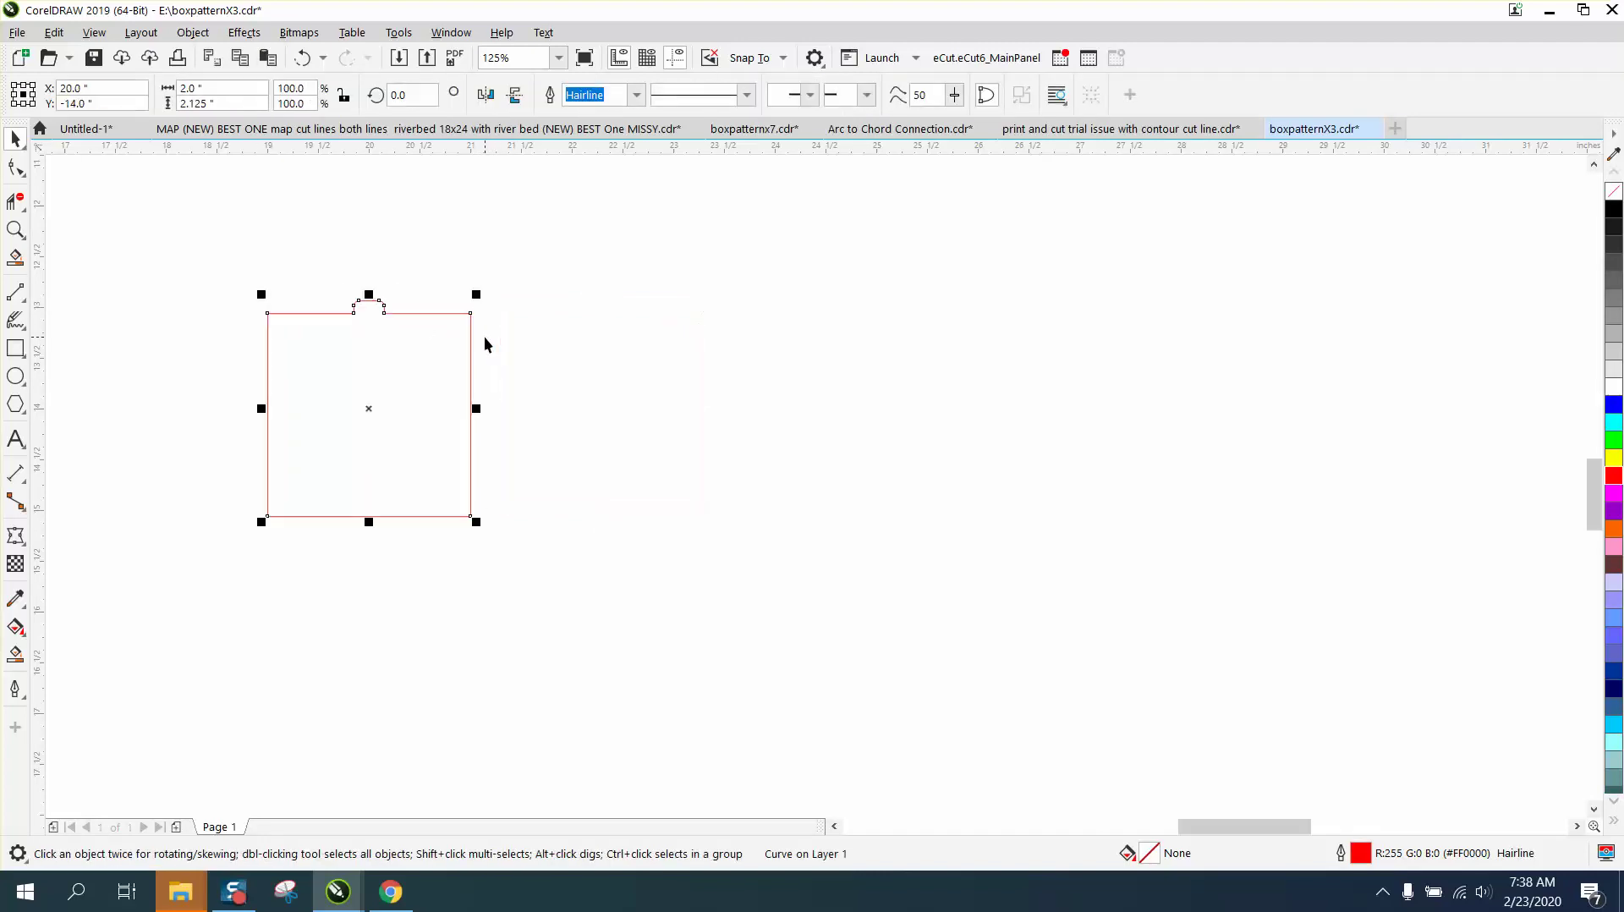
Duplicate the one-tab panel, mirror the copy vertically, and snap its upper corner to the original square's upper corner
{"action": "left_click", "coordinate": [15, 230]}
{"action": "left_click_drag", "start_coordinate": [218, 291], "coordinate": [642, 541]}
{"action": "left_click", "coordinate": [15, 138]}
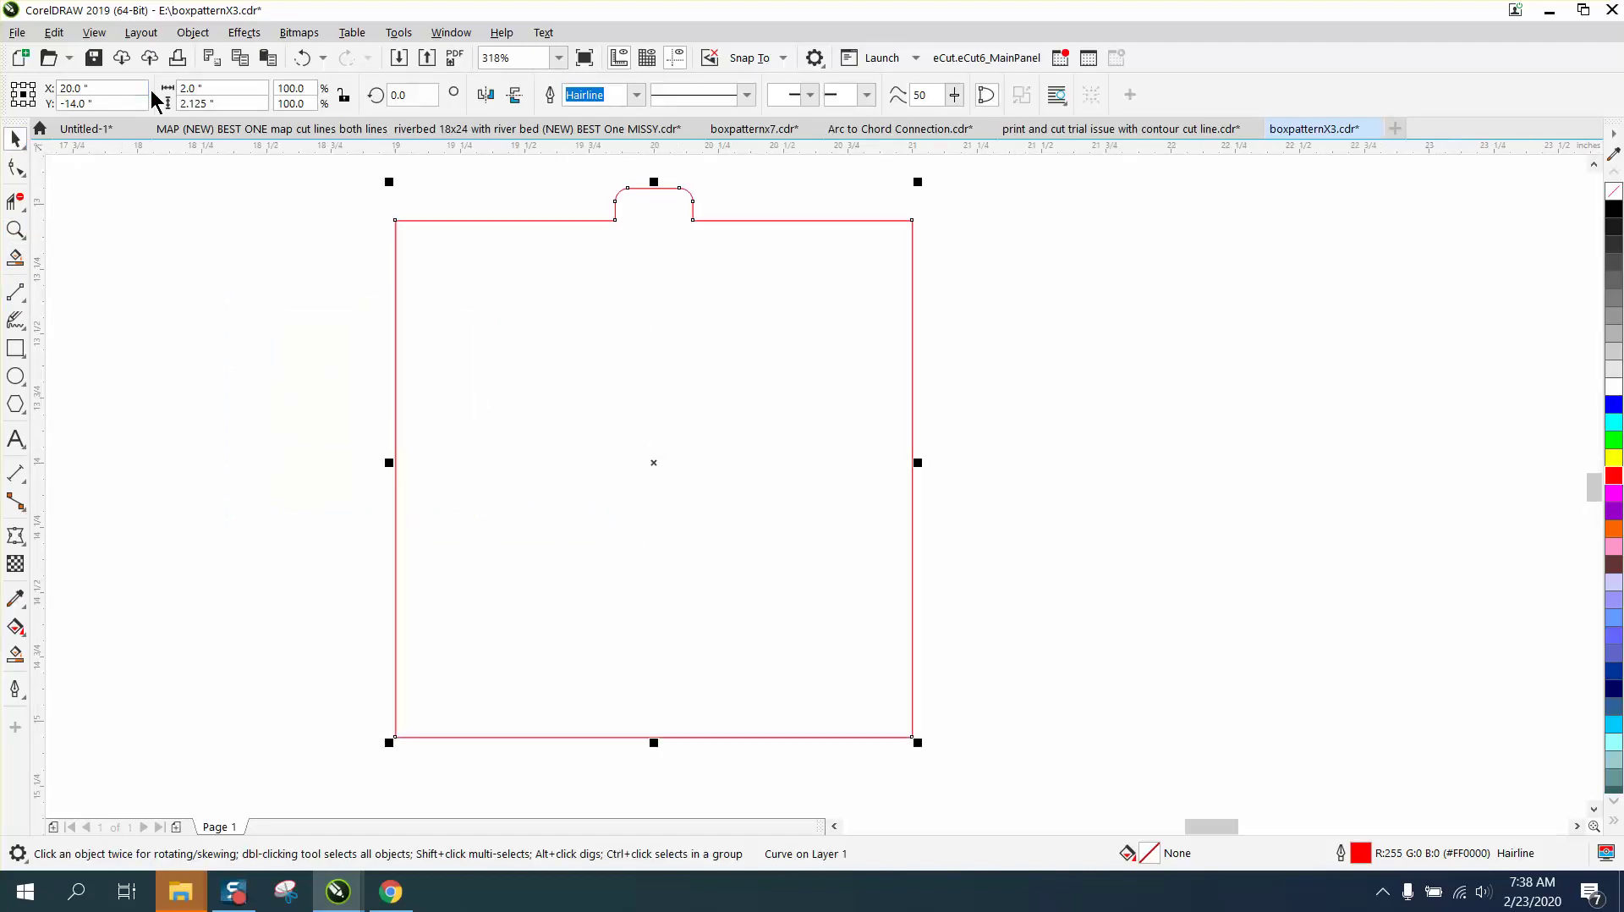
{"action": "left_click", "coordinate": [513, 96]}
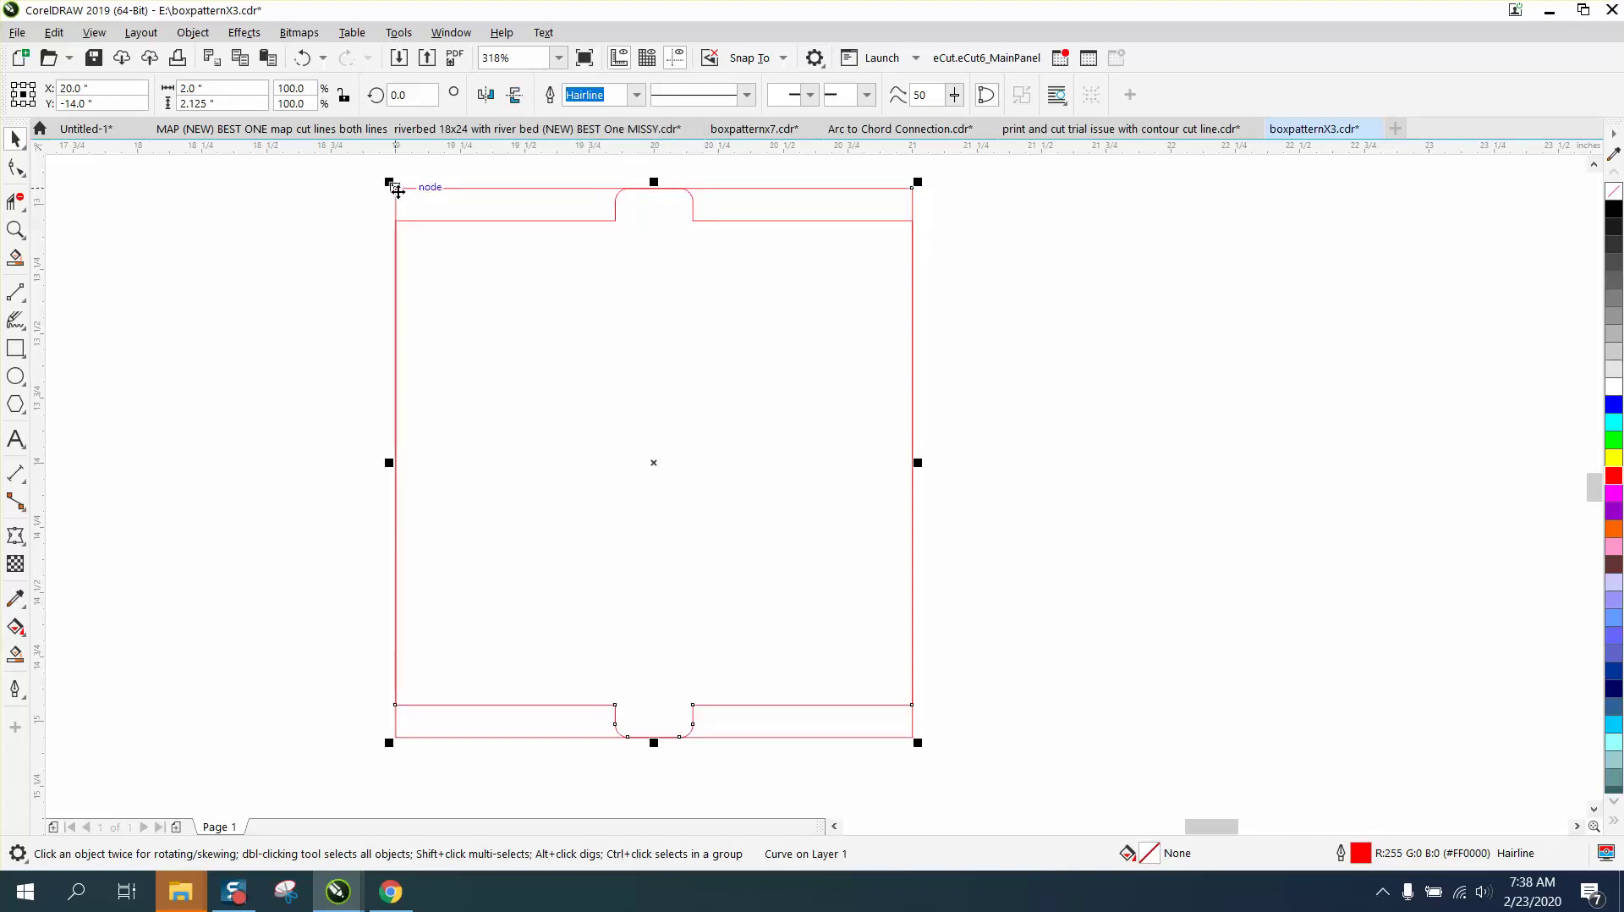
{"action": "left_click_drag", "start_coordinate": [395, 186], "coordinate": [399, 220]}
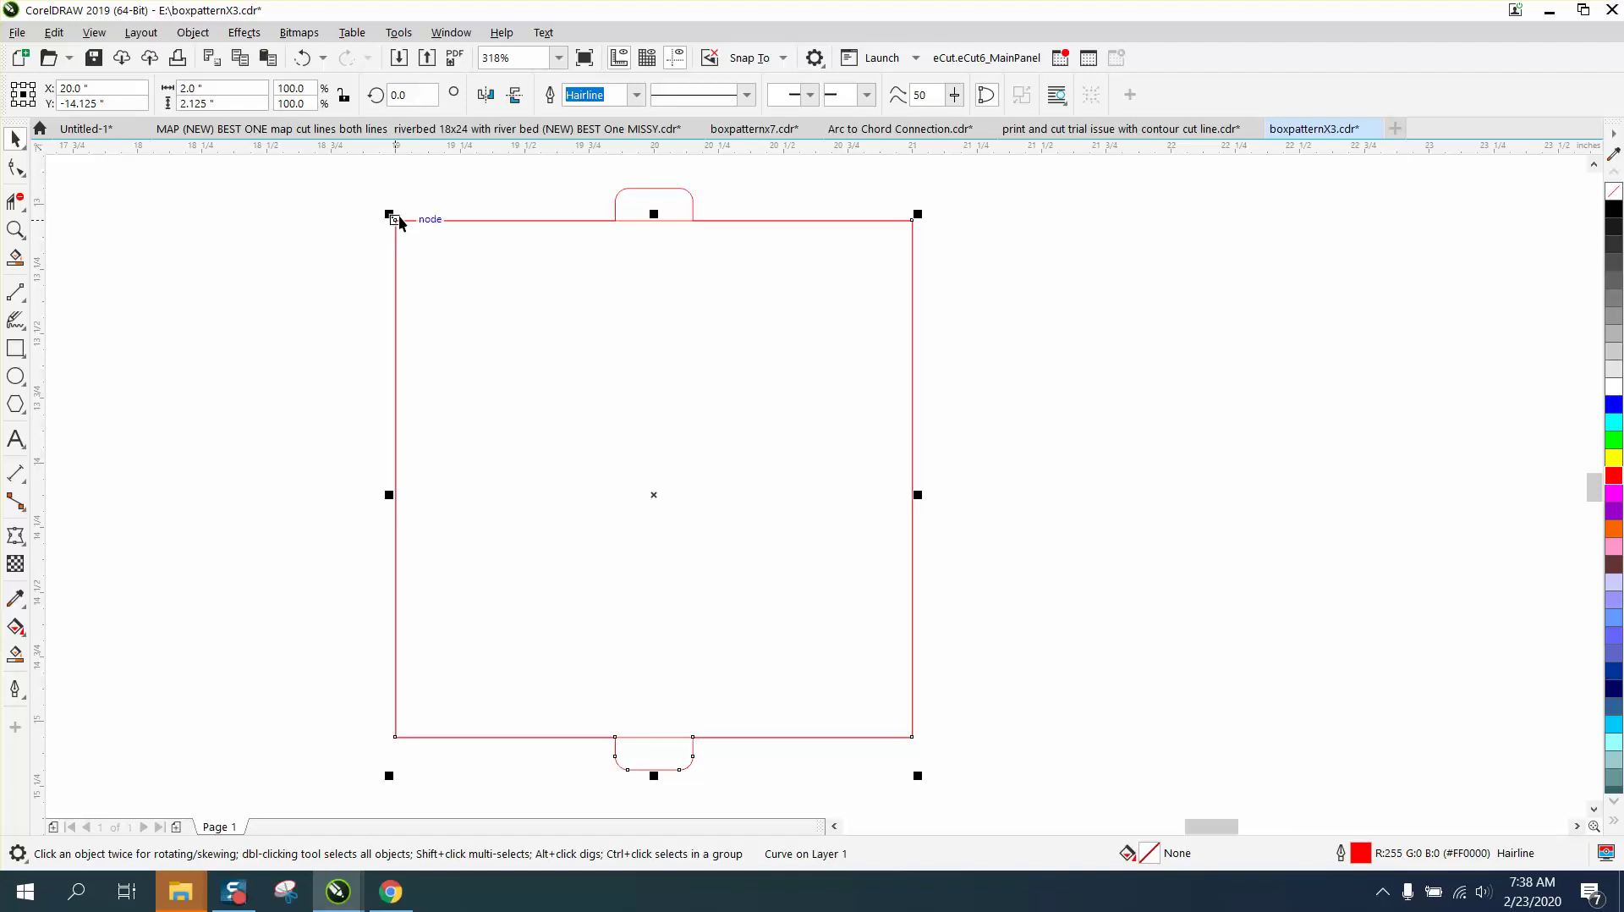
Delete the segments crossing the bases of the upper and lower tabs
{"action": "left_click", "coordinate": [15, 200]}
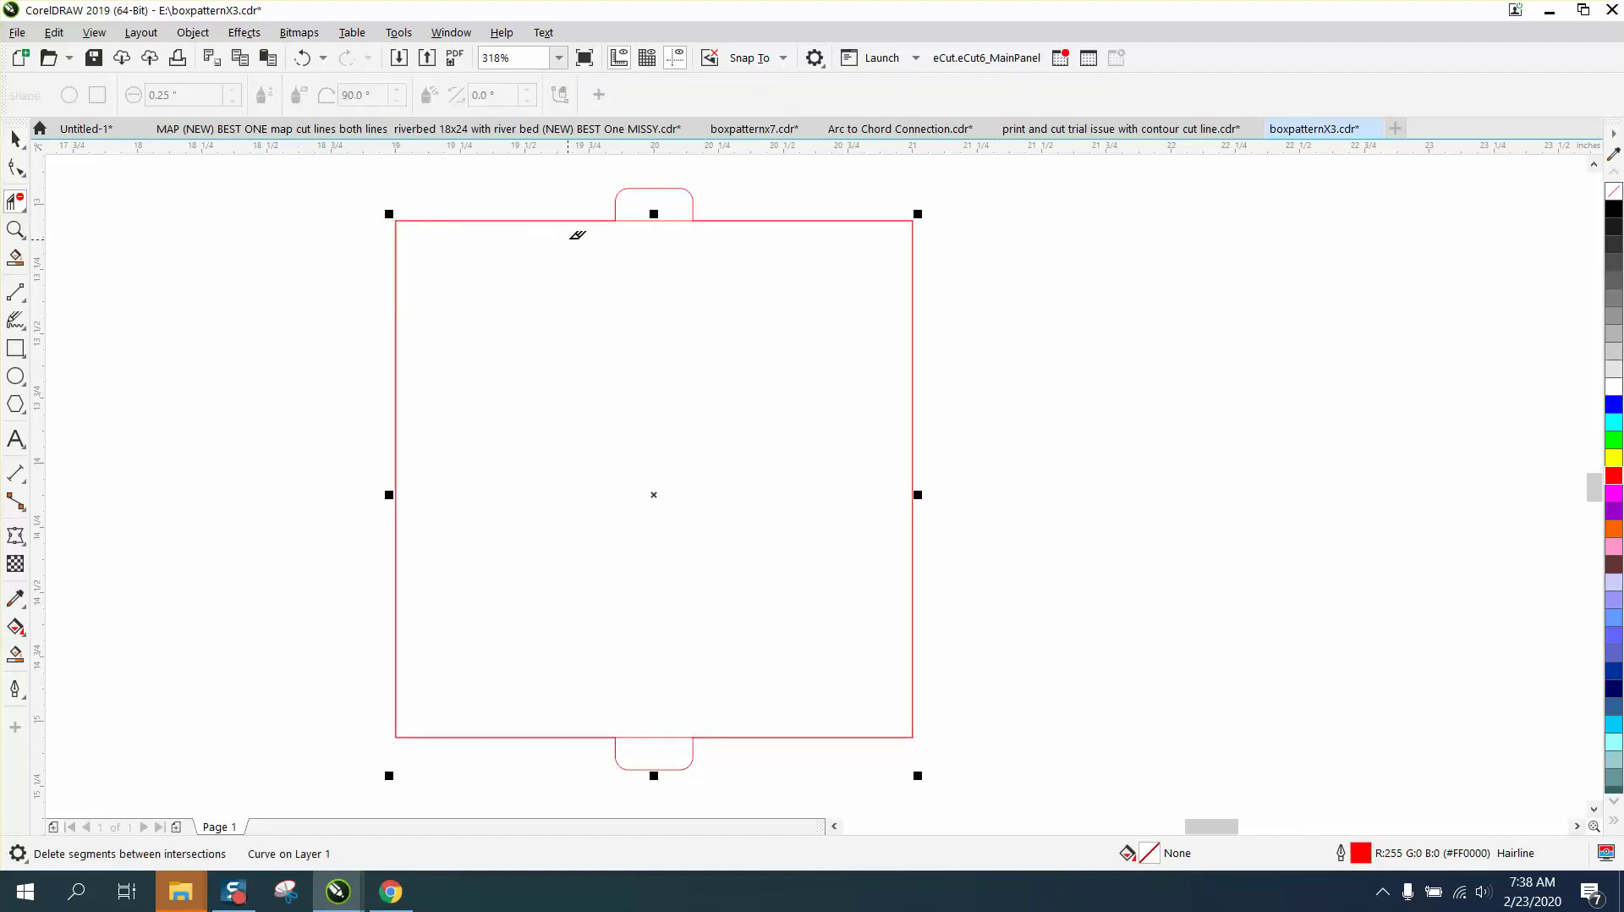
{"action": "left_click", "coordinate": [677, 221]}
{"action": "left_click", "coordinate": [680, 736]}
Create a shape from the two-tab outline with Smart Fill, placed beside the original with no fill and a red outline
{"action": "left_click", "coordinate": [15, 654]}
{"action": "left_click", "coordinate": [620, 568]}
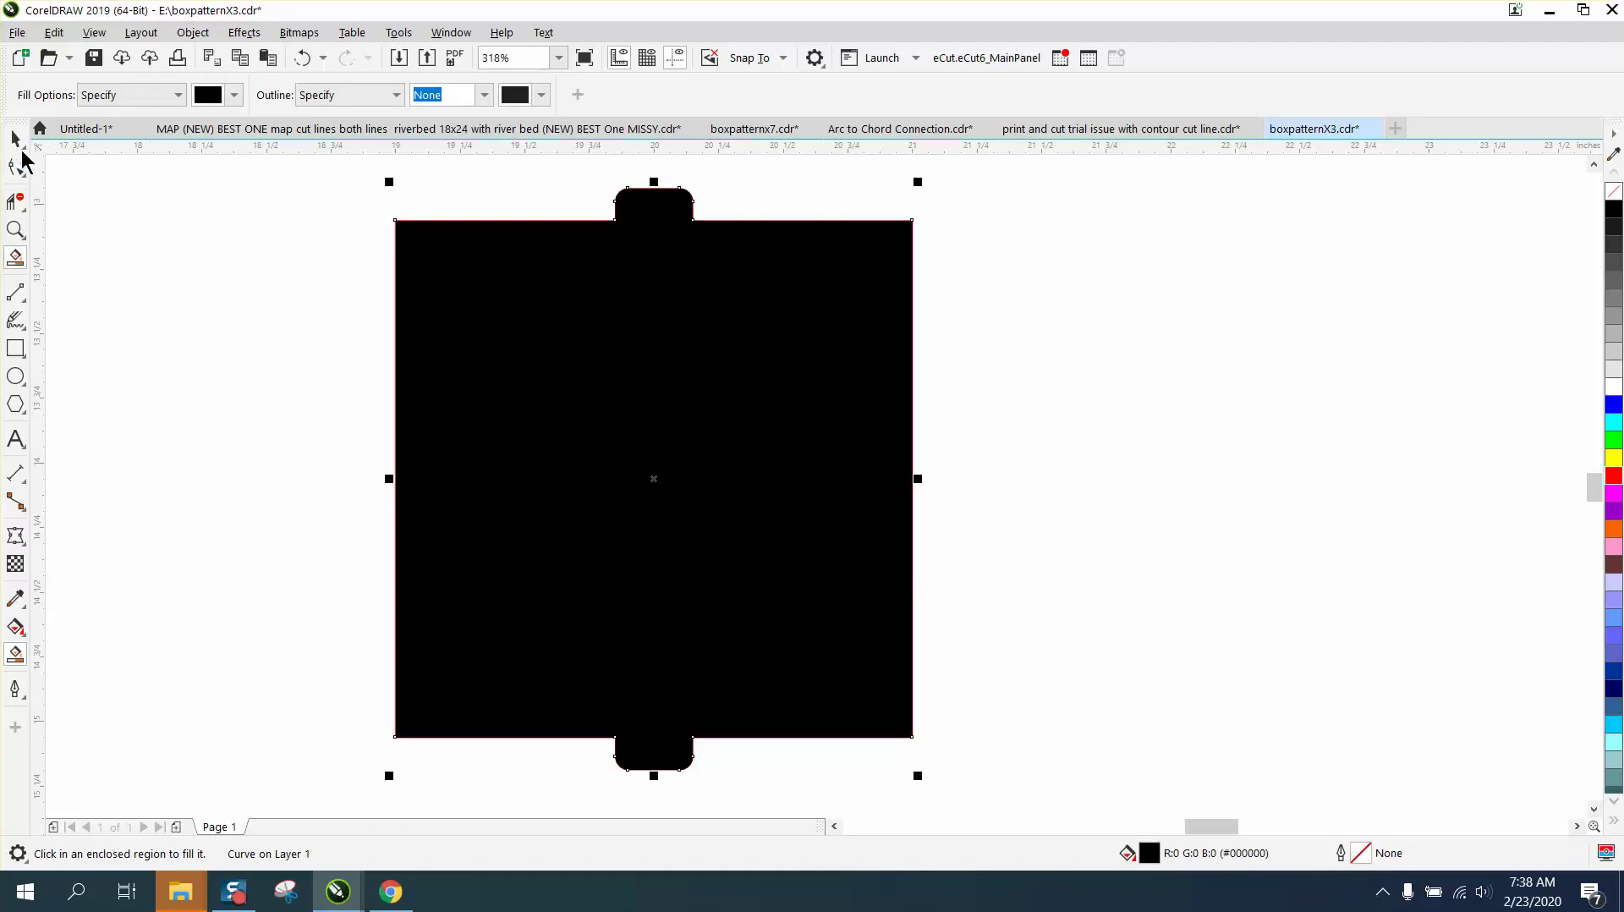
{"action": "left_click", "coordinate": [15, 138]}
{"action": "left_click_drag", "start_coordinate": [551, 336], "coordinate": [1330, 327]}
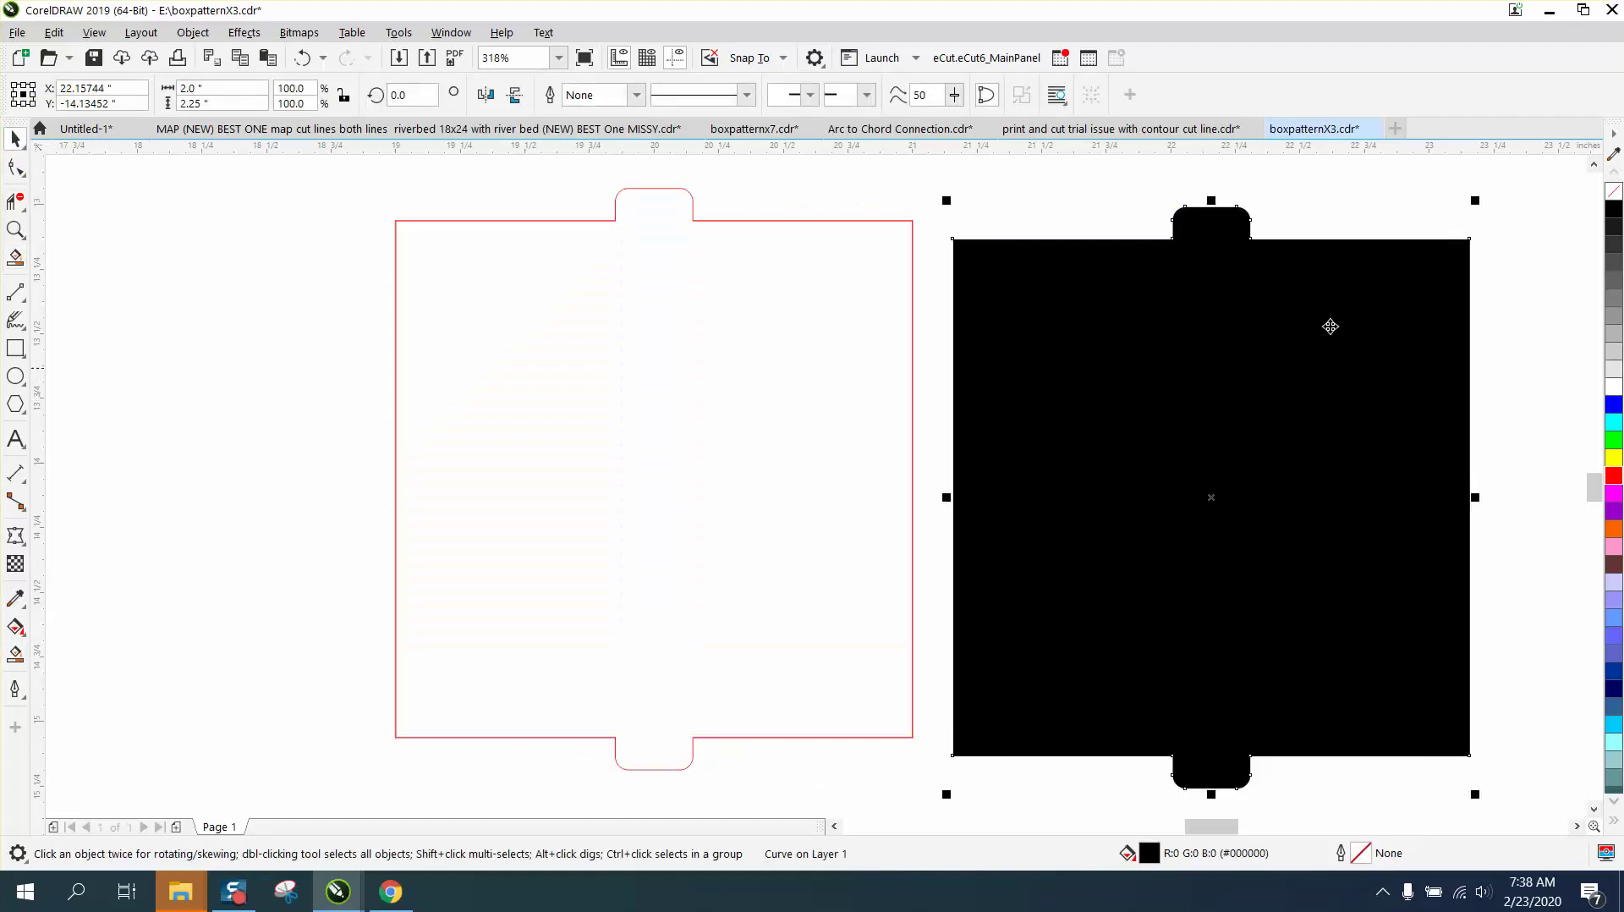
{"action": "left_click", "coordinate": [1614, 191]}
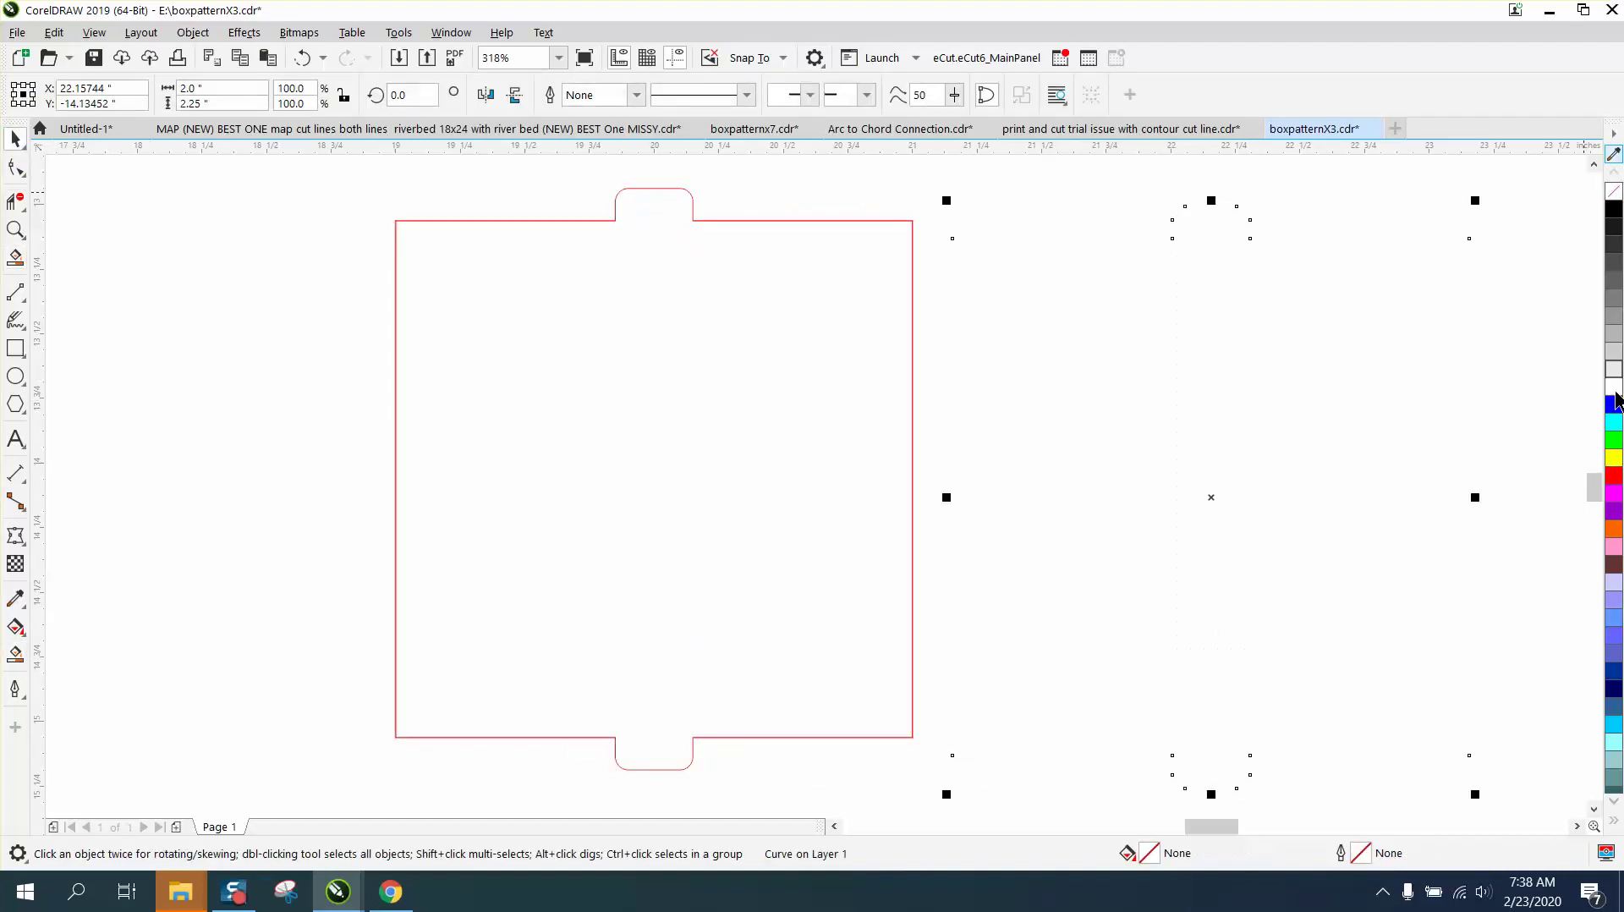
{"action": "right_click", "coordinate": [1617, 479]}
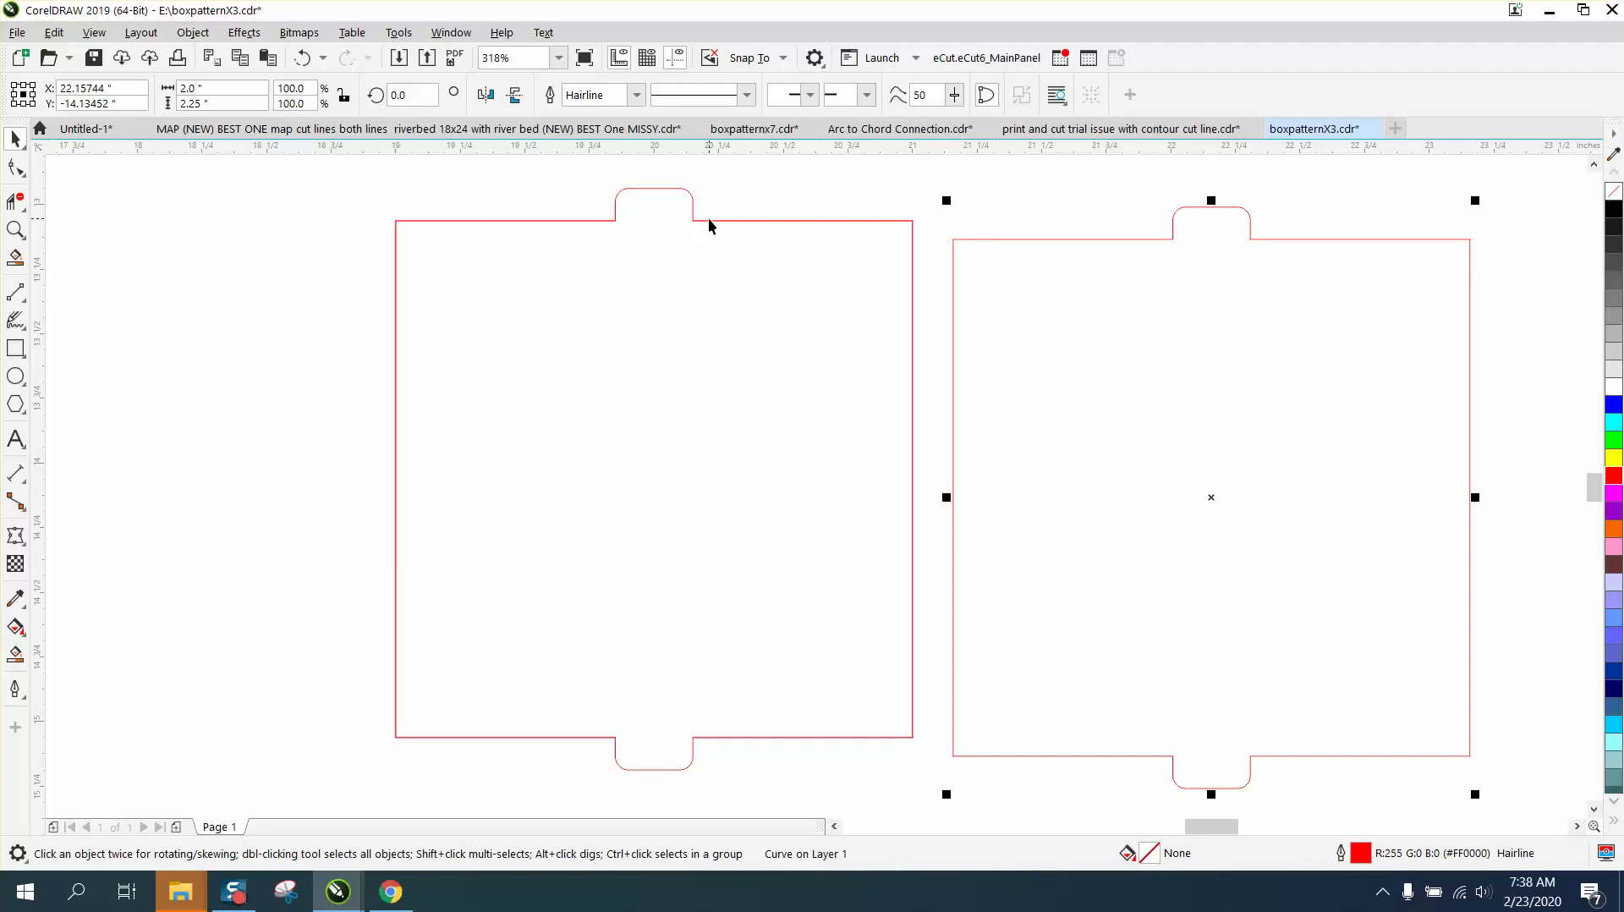
Delete the leftover source outlines and center the new two-tab shape on the page
{"action": "left_click_drag", "start_coordinate": [708, 220], "coordinate": [623, 271]}
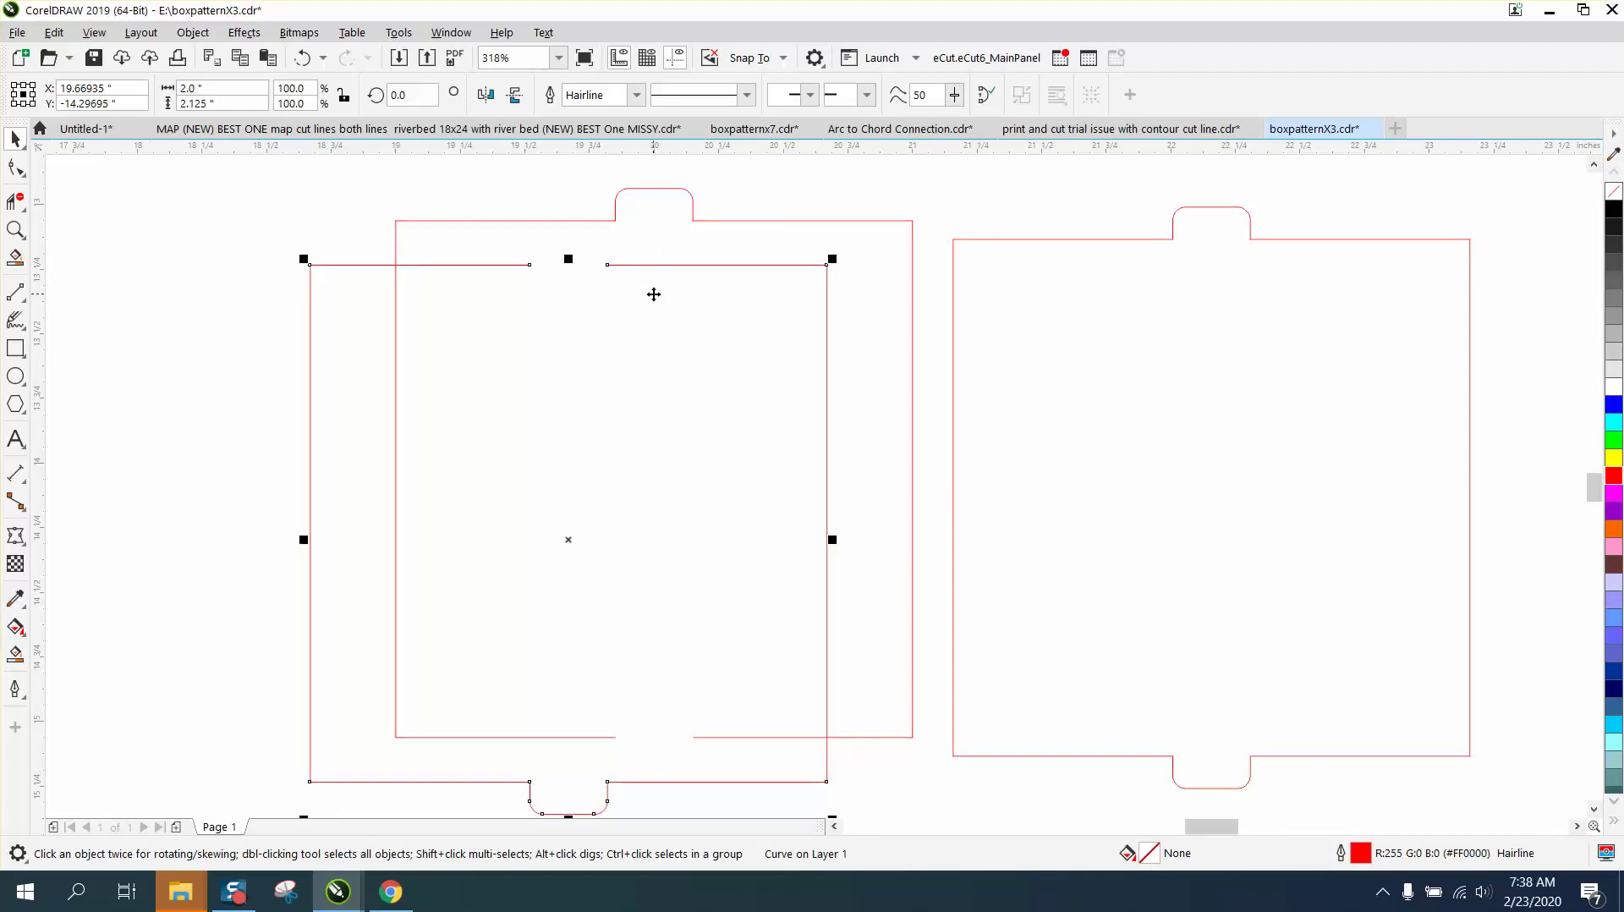
{"action": "key", "text": "Delete"}
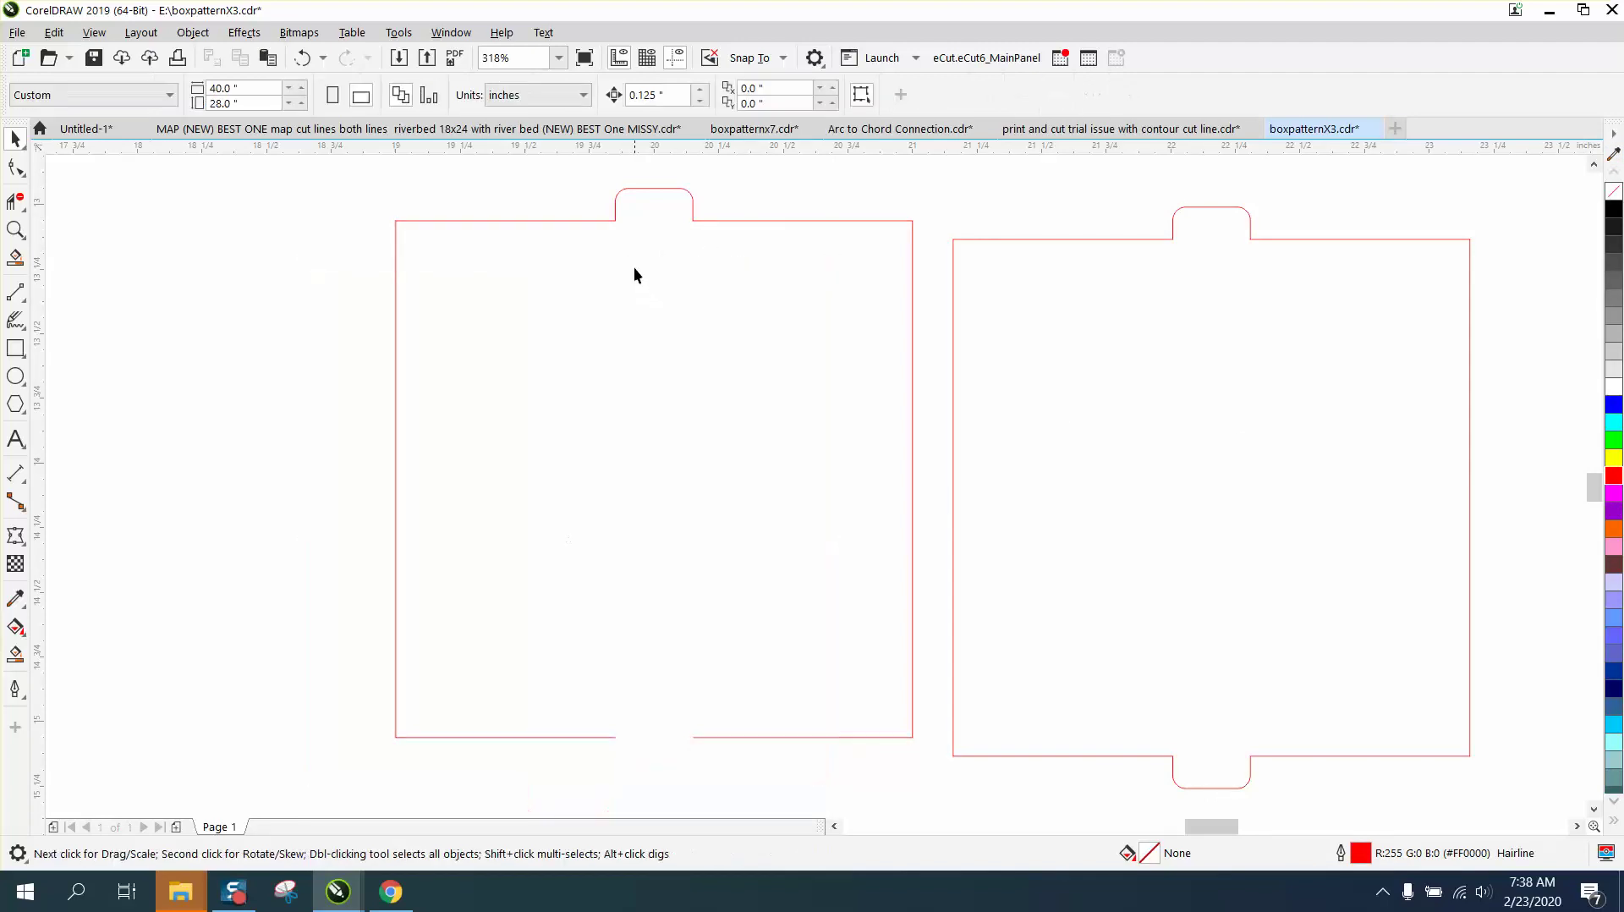
{"action": "left_click", "coordinate": [692, 221]}
{"action": "key", "text": "Delete"}
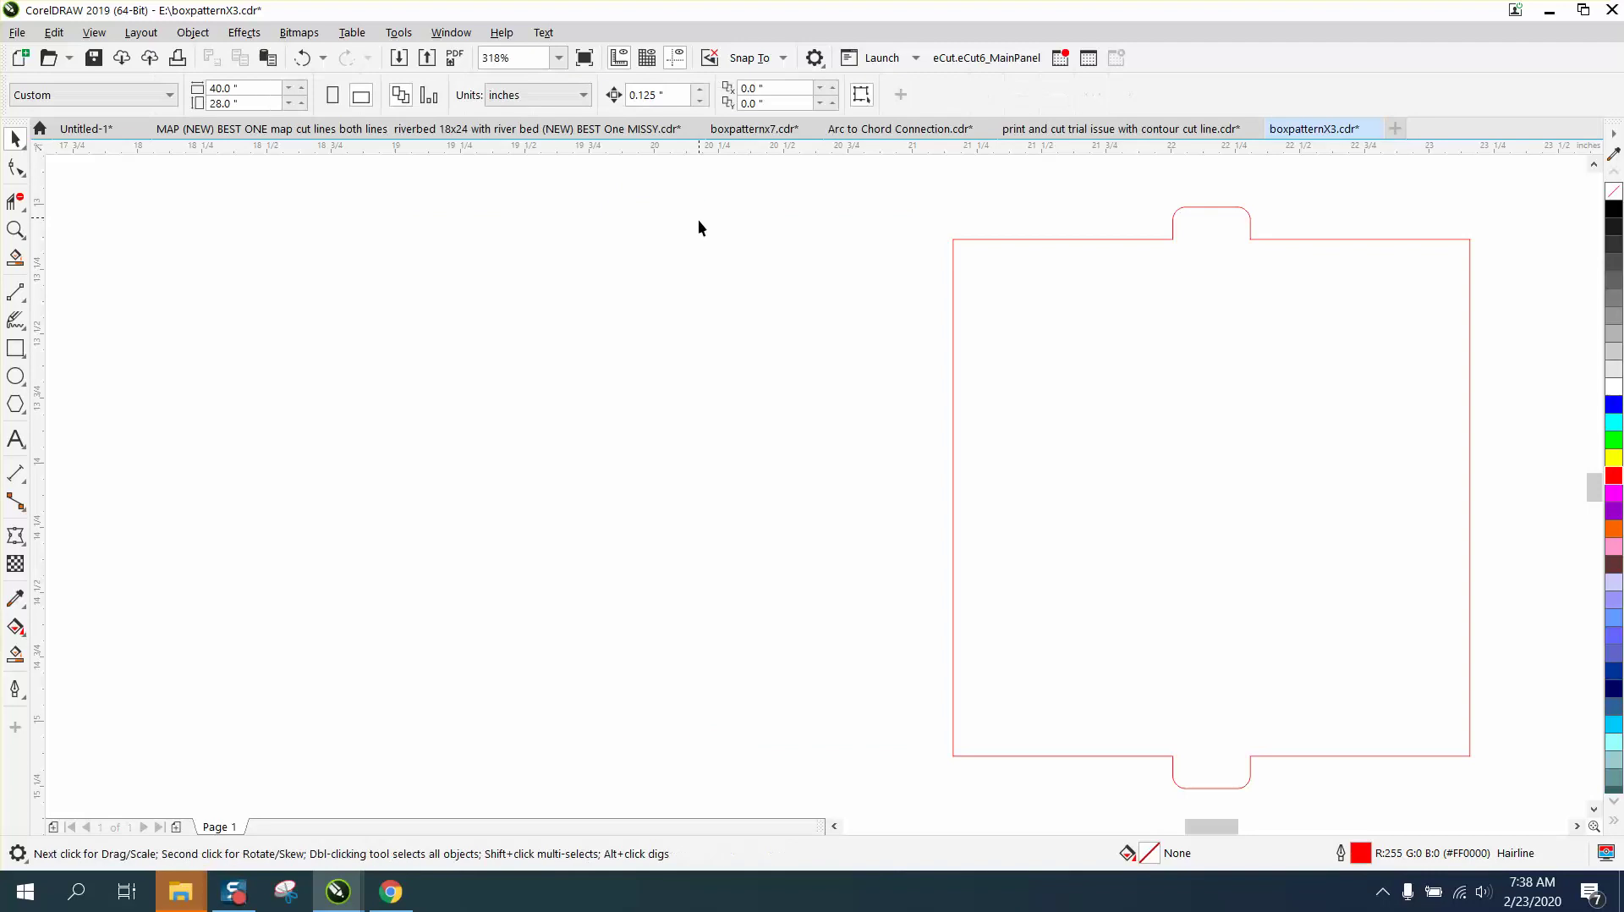
{"action": "left_click", "coordinate": [961, 363]}
{"action": "key", "text": "p"}
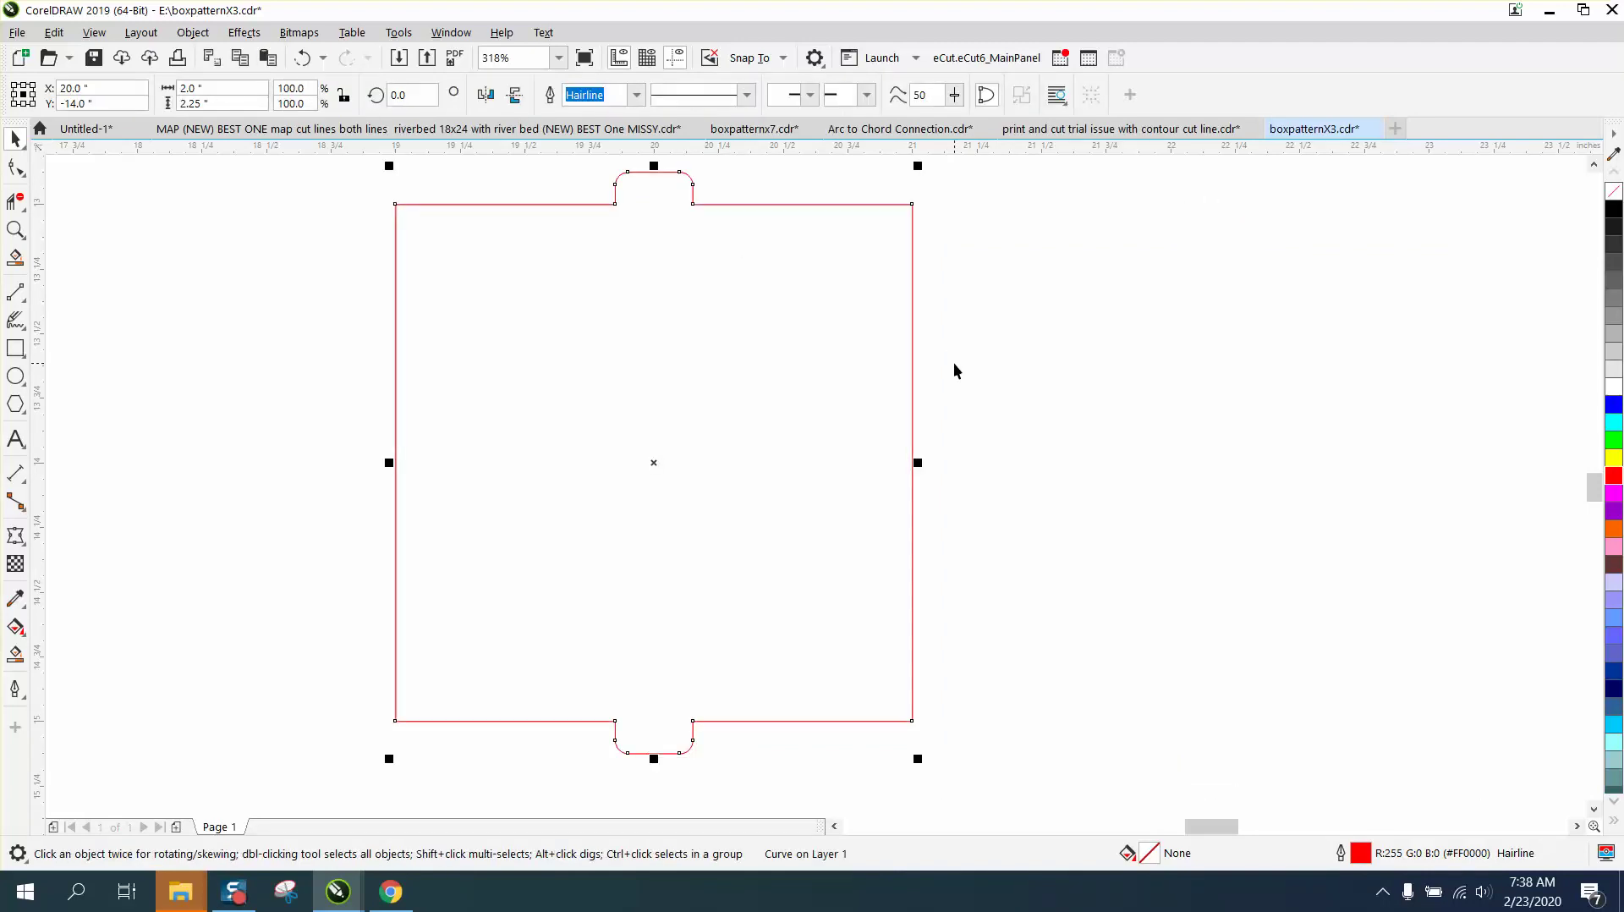
Duplicate the two-tab panel in place and rotate the copy 90 degrees
{"action": "left_click", "coordinate": [389, 95]}
{"action": "type", "text": "90"}
{"action": "key", "text": "Return"}
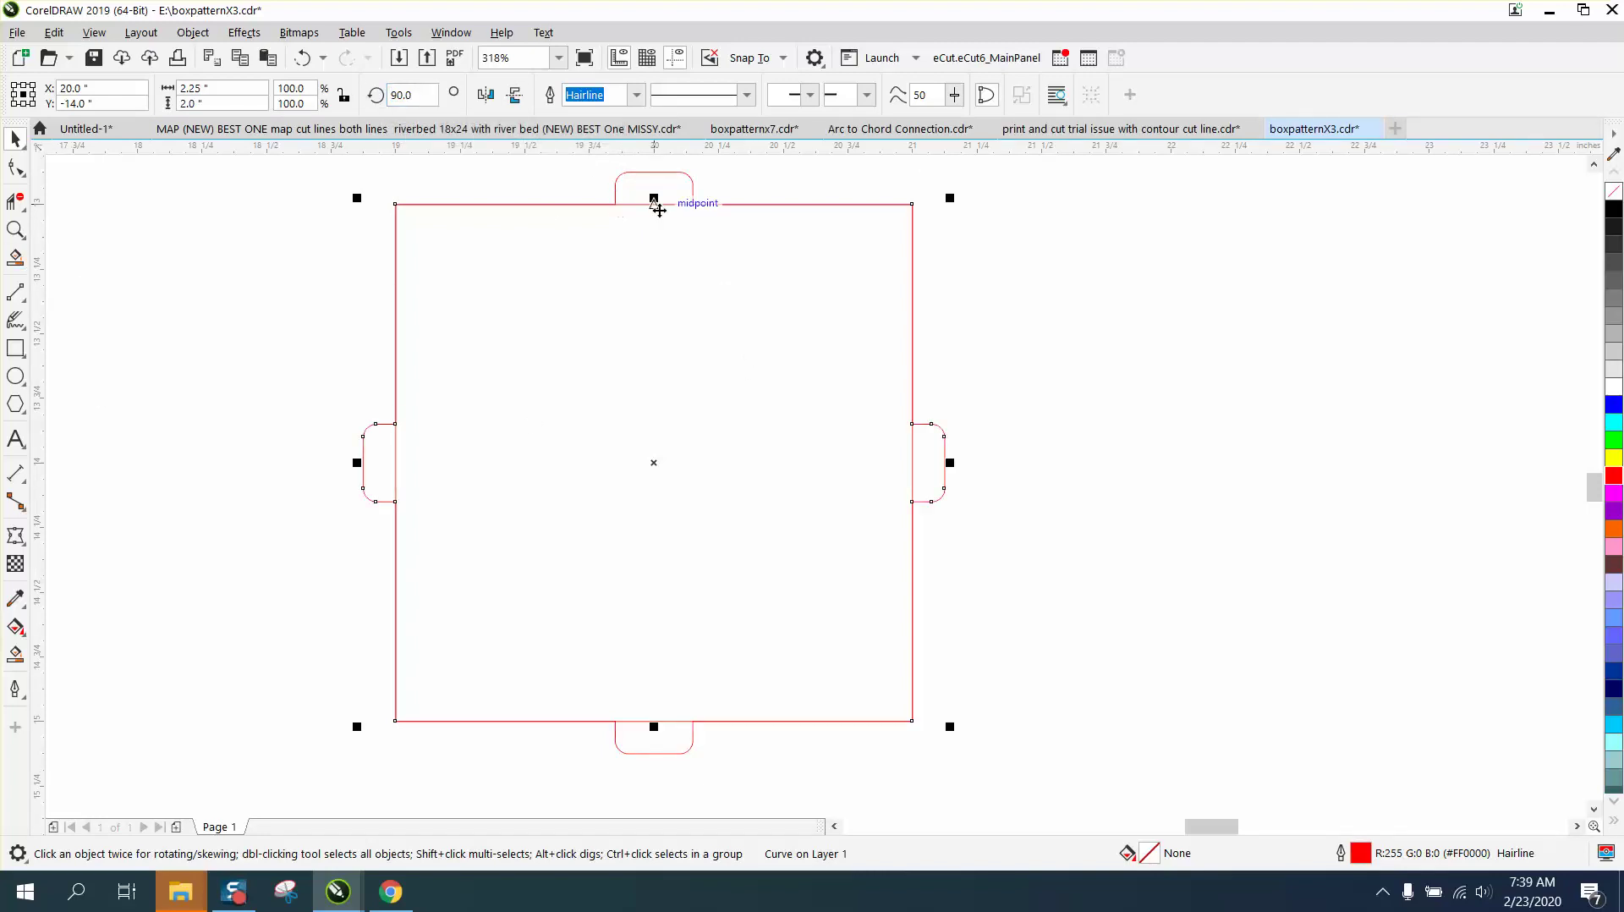
Delete the segments crossing the bases of all four tabs with Virtual Segment Delete
{"action": "left_click", "coordinate": [15, 201]}
{"action": "left_click", "coordinate": [392, 443]}
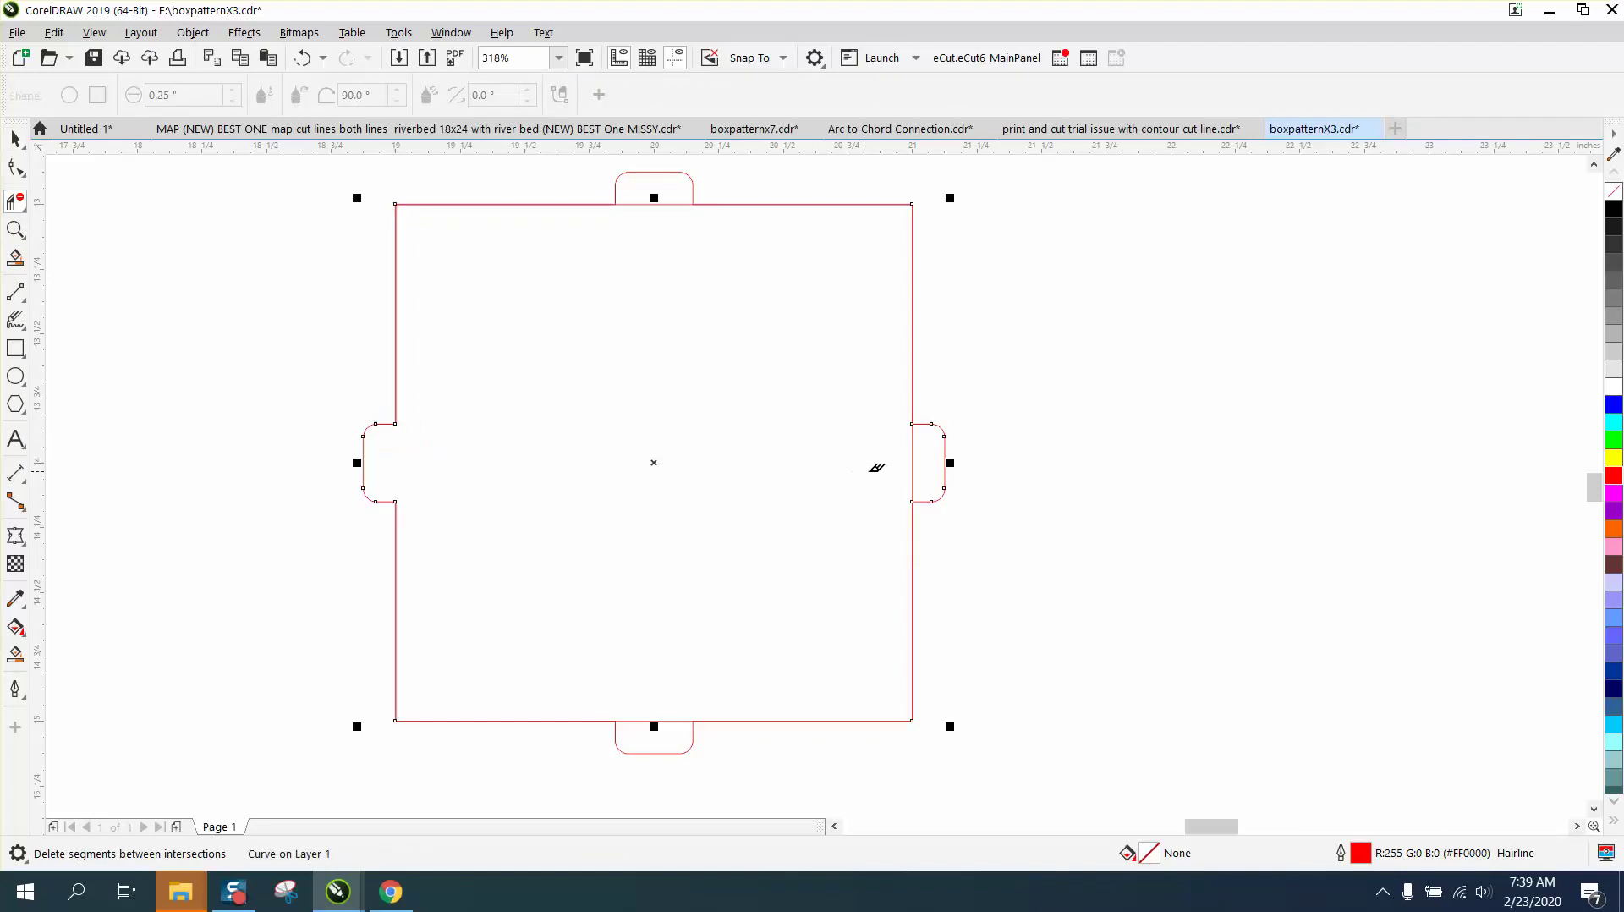
{"action": "left_click", "coordinate": [912, 462]}
{"action": "left_click", "coordinate": [668, 204]}
{"action": "left_click", "coordinate": [669, 720]}
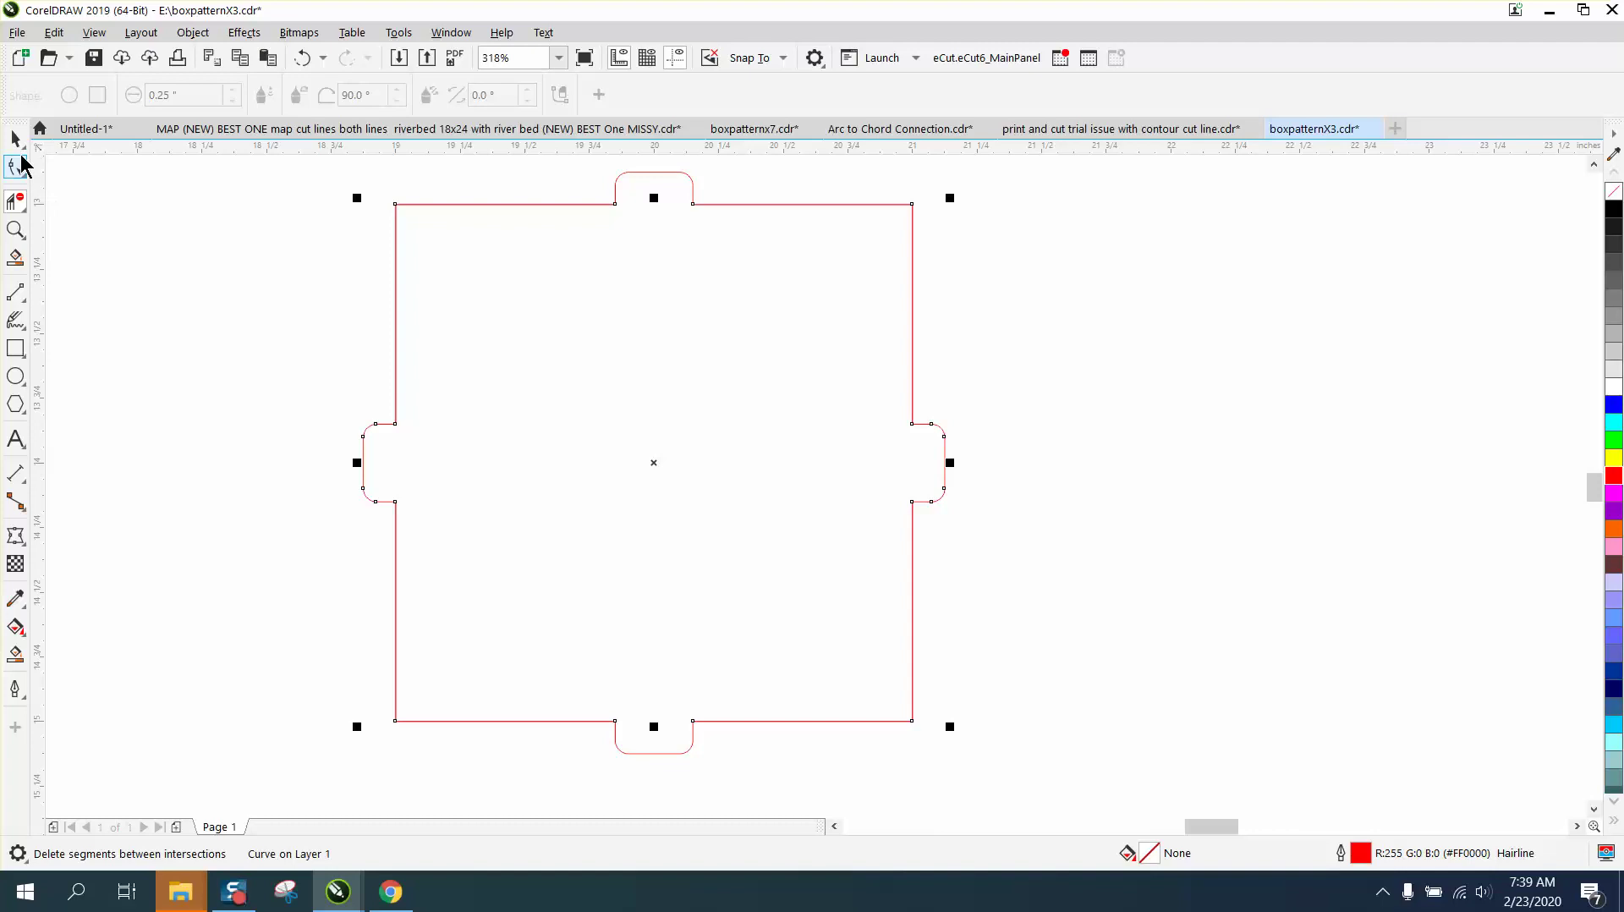
Turn the four-tab outline into one shape with Smart Fill, give it no fill and a red outline, and delete the source outlines
{"action": "left_click", "coordinate": [15, 138]}
{"action": "left_click", "coordinate": [602, 560]}
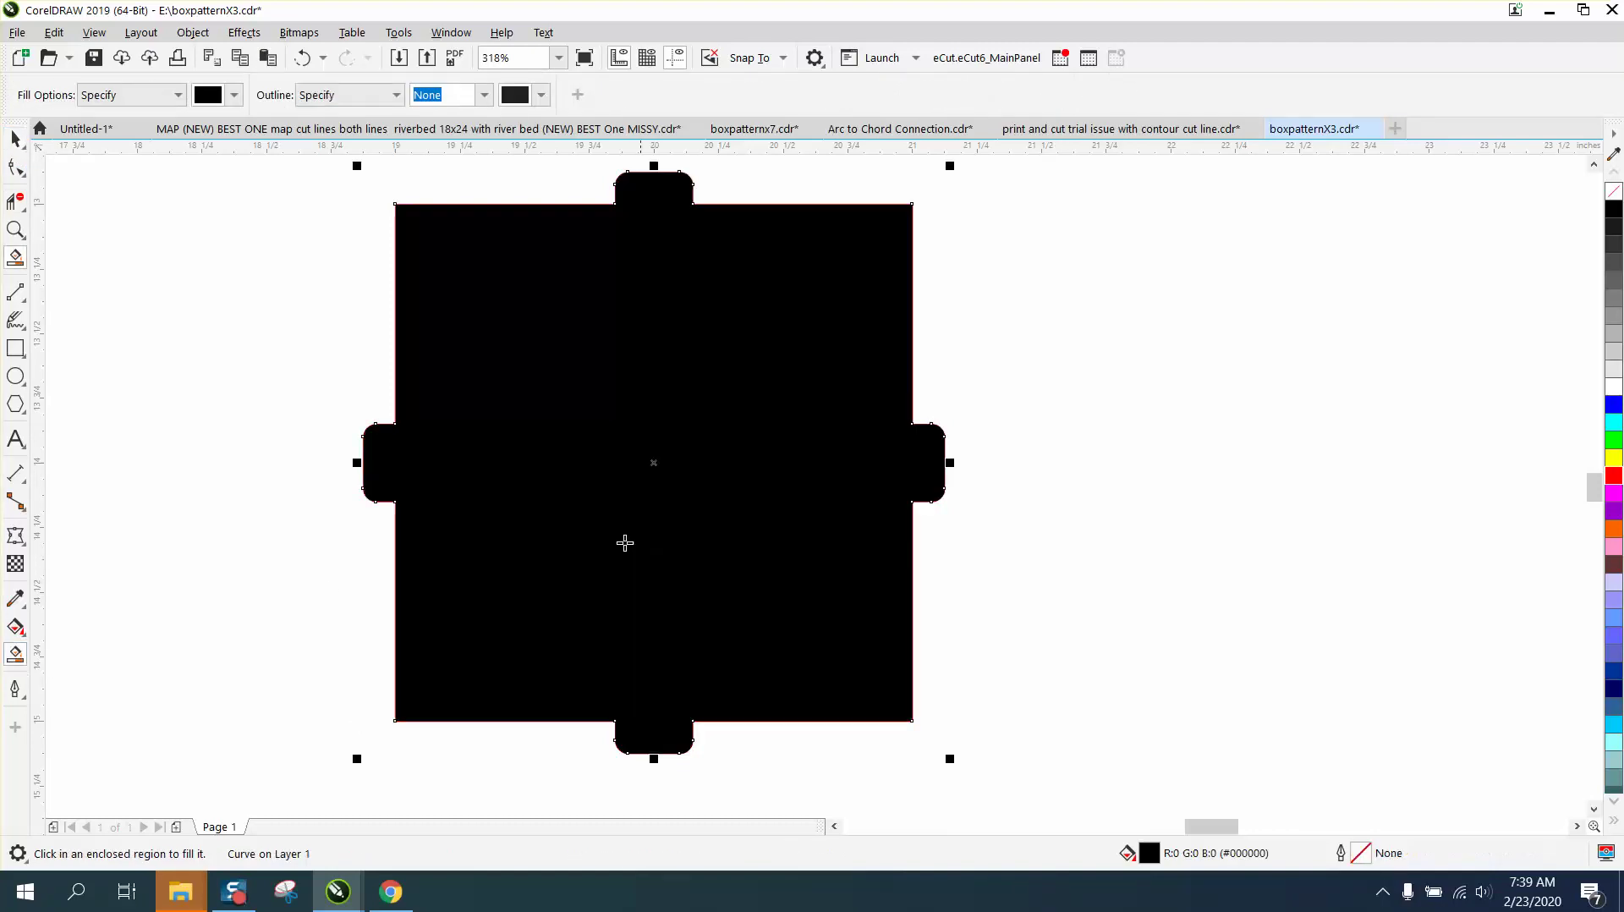
{"action": "scroll", "coordinate": [623, 543], "scroll_direction": "down", "scroll_amount": 3}
{"action": "left_click", "coordinate": [16, 138]}
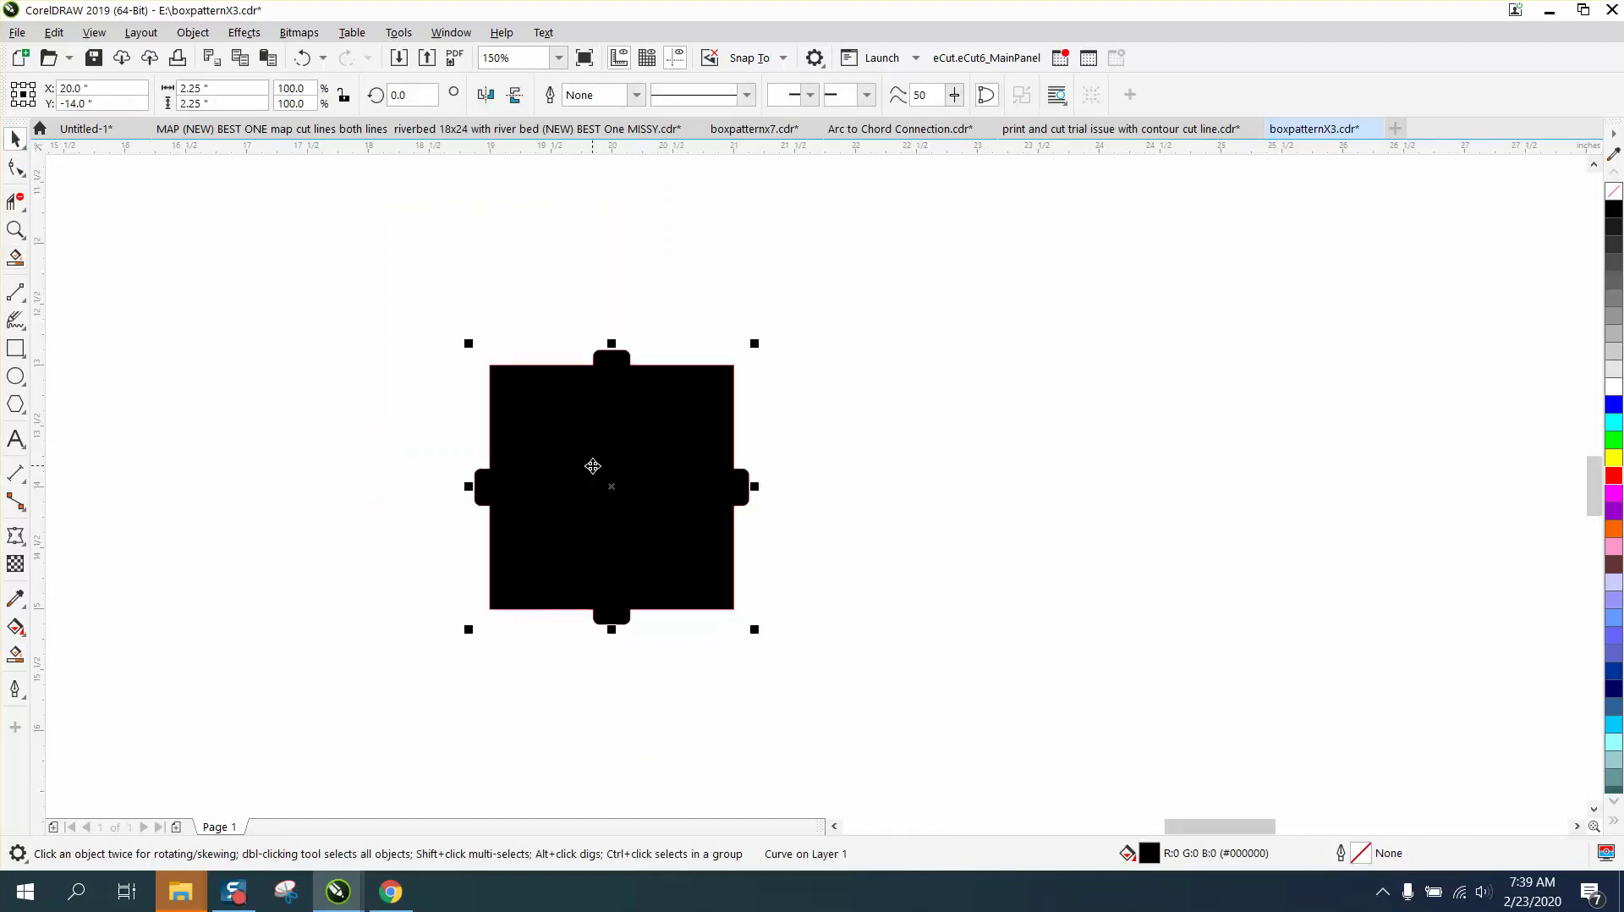
{"action": "left_click_drag", "start_coordinate": [591, 465], "coordinate": [1045, 467]}
{"action": "left_click", "coordinate": [1614, 190]}
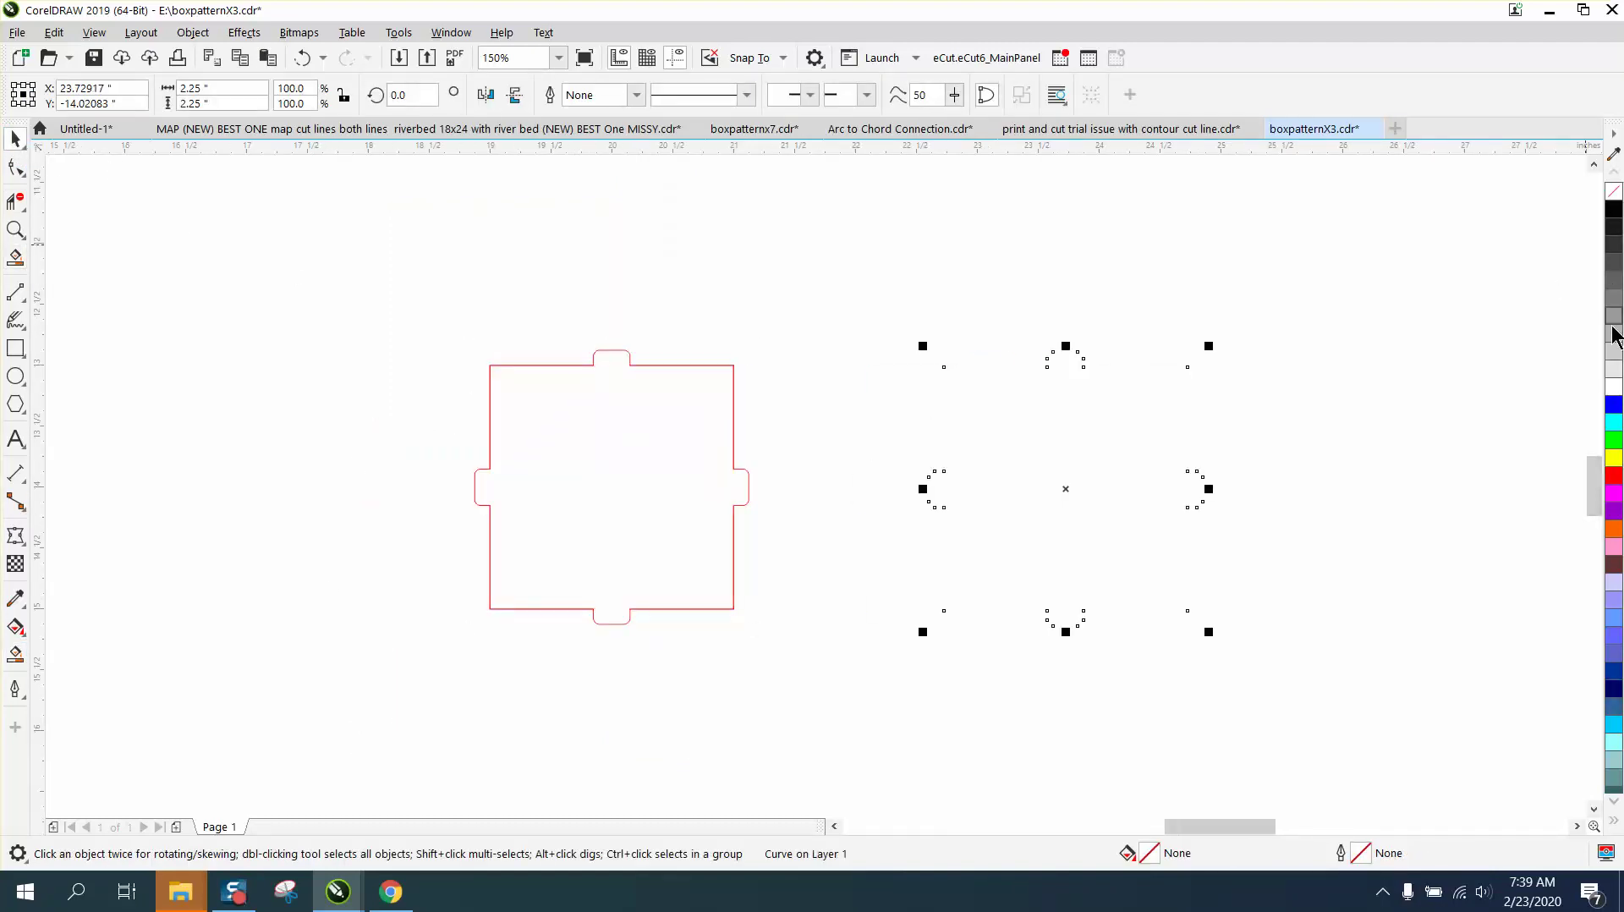
{"action": "right_click", "coordinate": [1614, 475]}
{"action": "left_click_drag", "start_coordinate": [461, 339], "coordinate": [782, 596]}
{"action": "key", "text": "Delete"}
Center the patterned side panel without a slot on the page, beside the new base panel
{"action": "scroll", "coordinate": [782, 575], "scroll_direction": "down", "scroll_amount": 5}
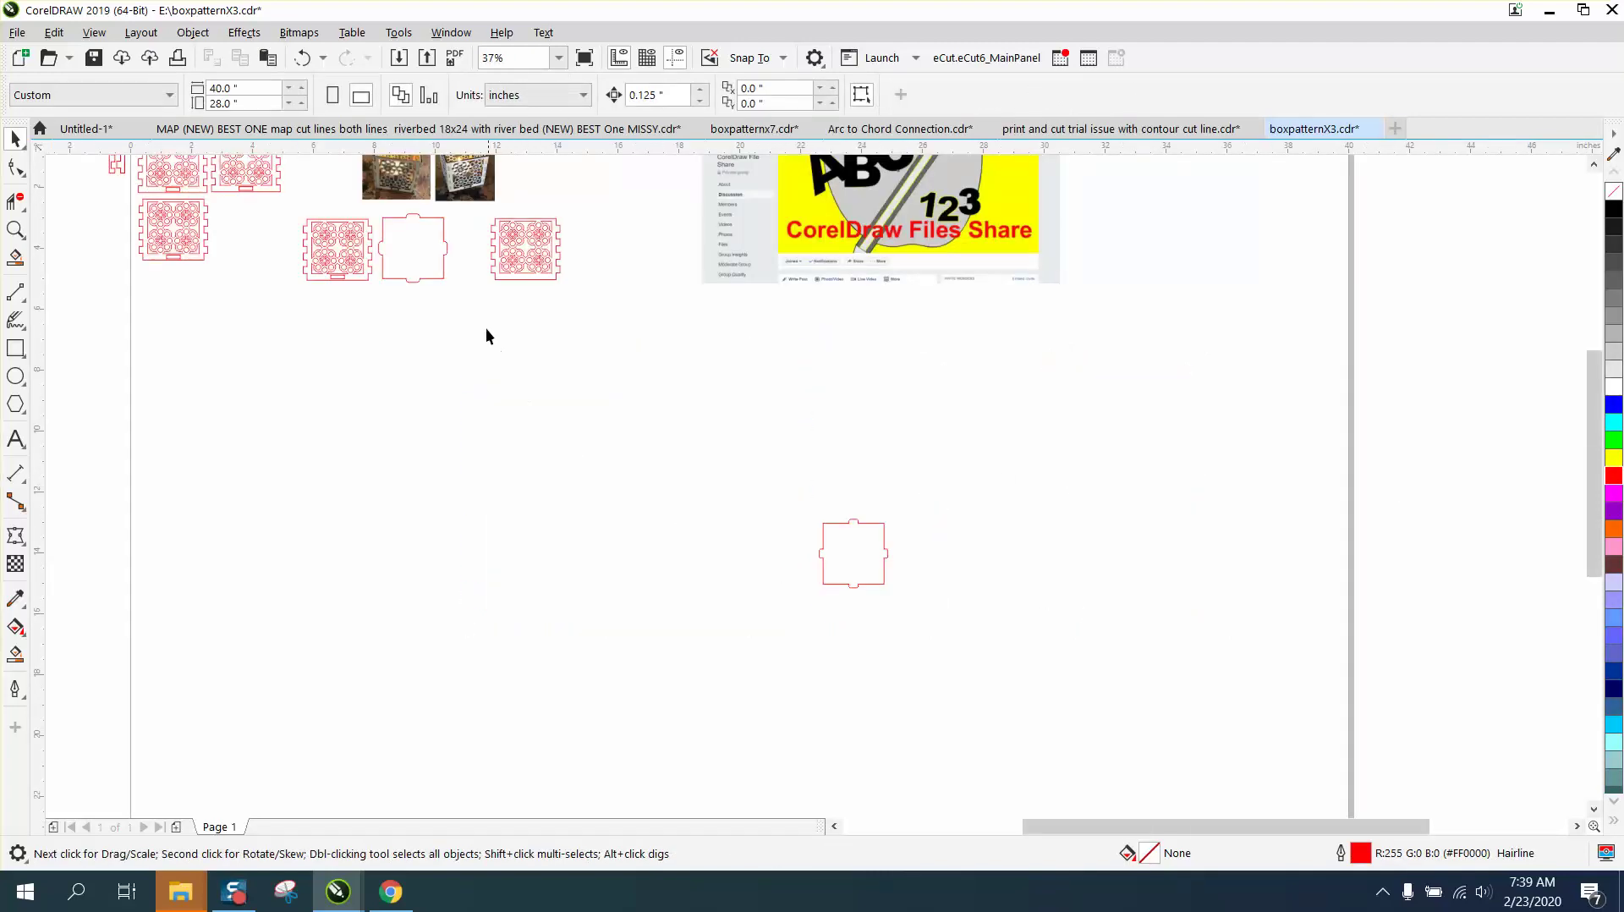
{"action": "left_click", "coordinate": [507, 272]}
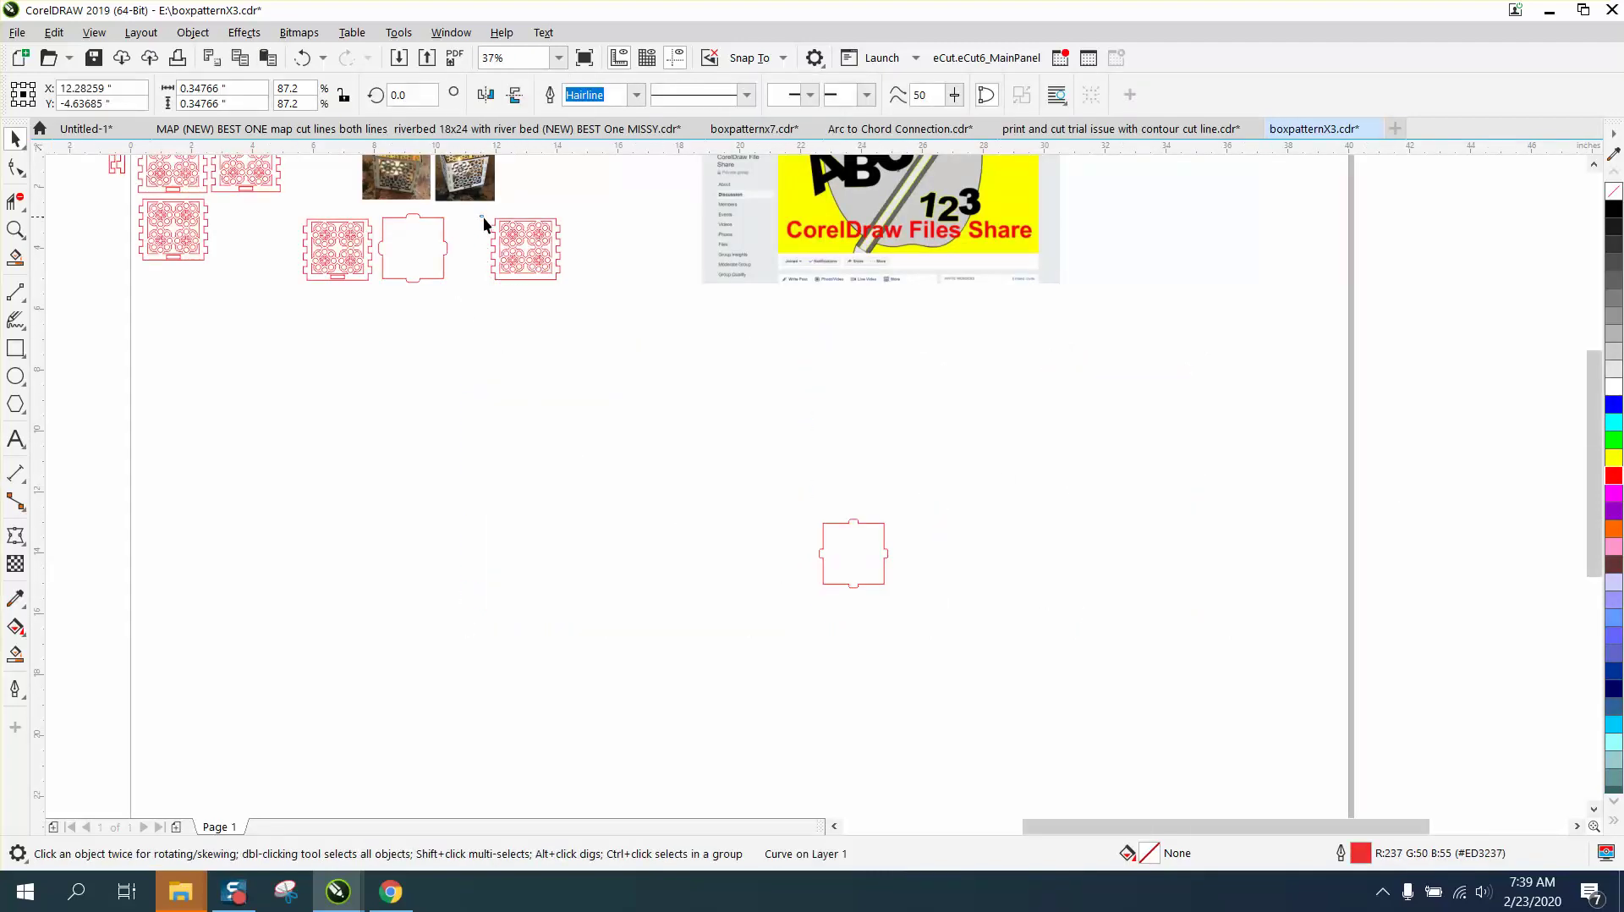
{"action": "left_click_drag", "start_coordinate": [622, 311], "coordinate": [626, 312]}
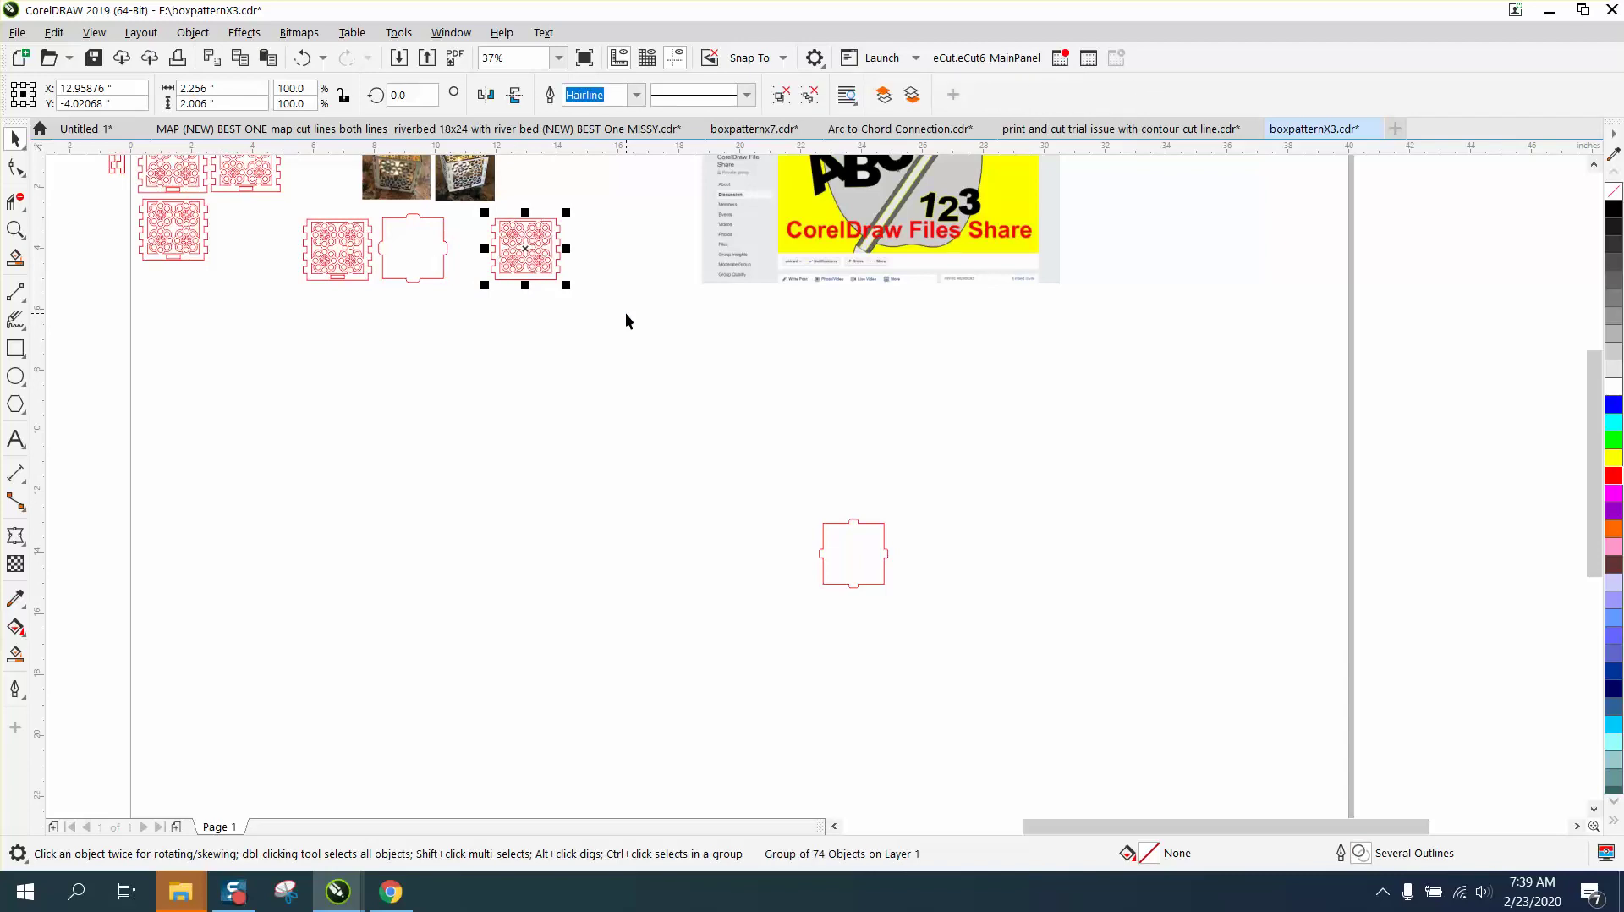
{"action": "key", "text": "p"}
{"action": "left_click", "coordinate": [22, 230]}
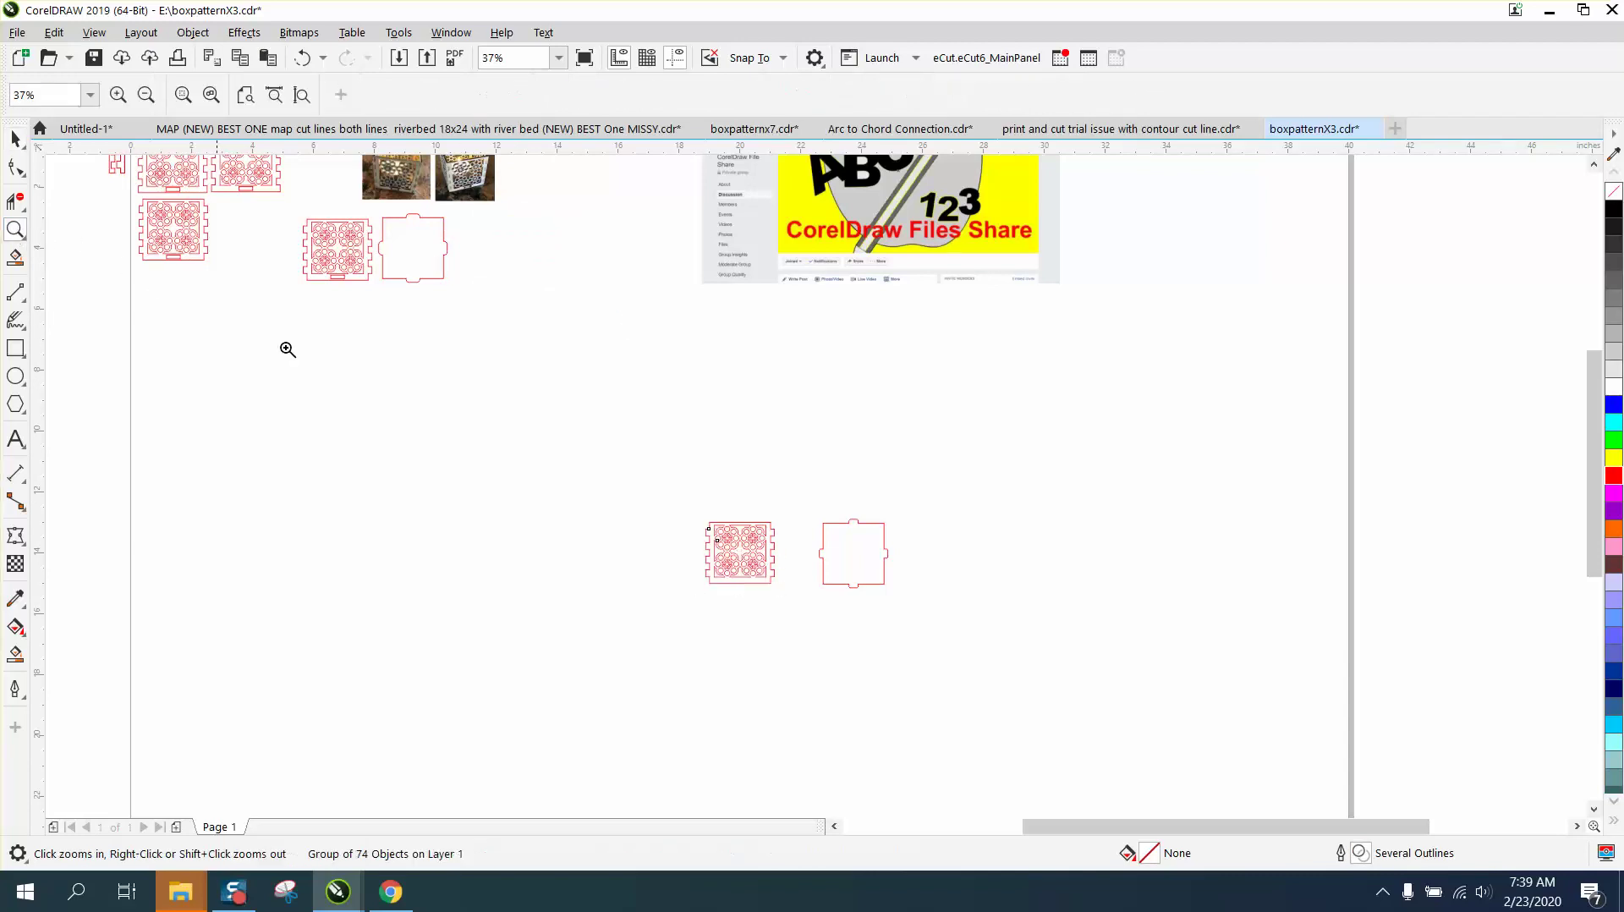
{"action": "left_click_drag", "start_coordinate": [675, 525], "coordinate": [1004, 652]}
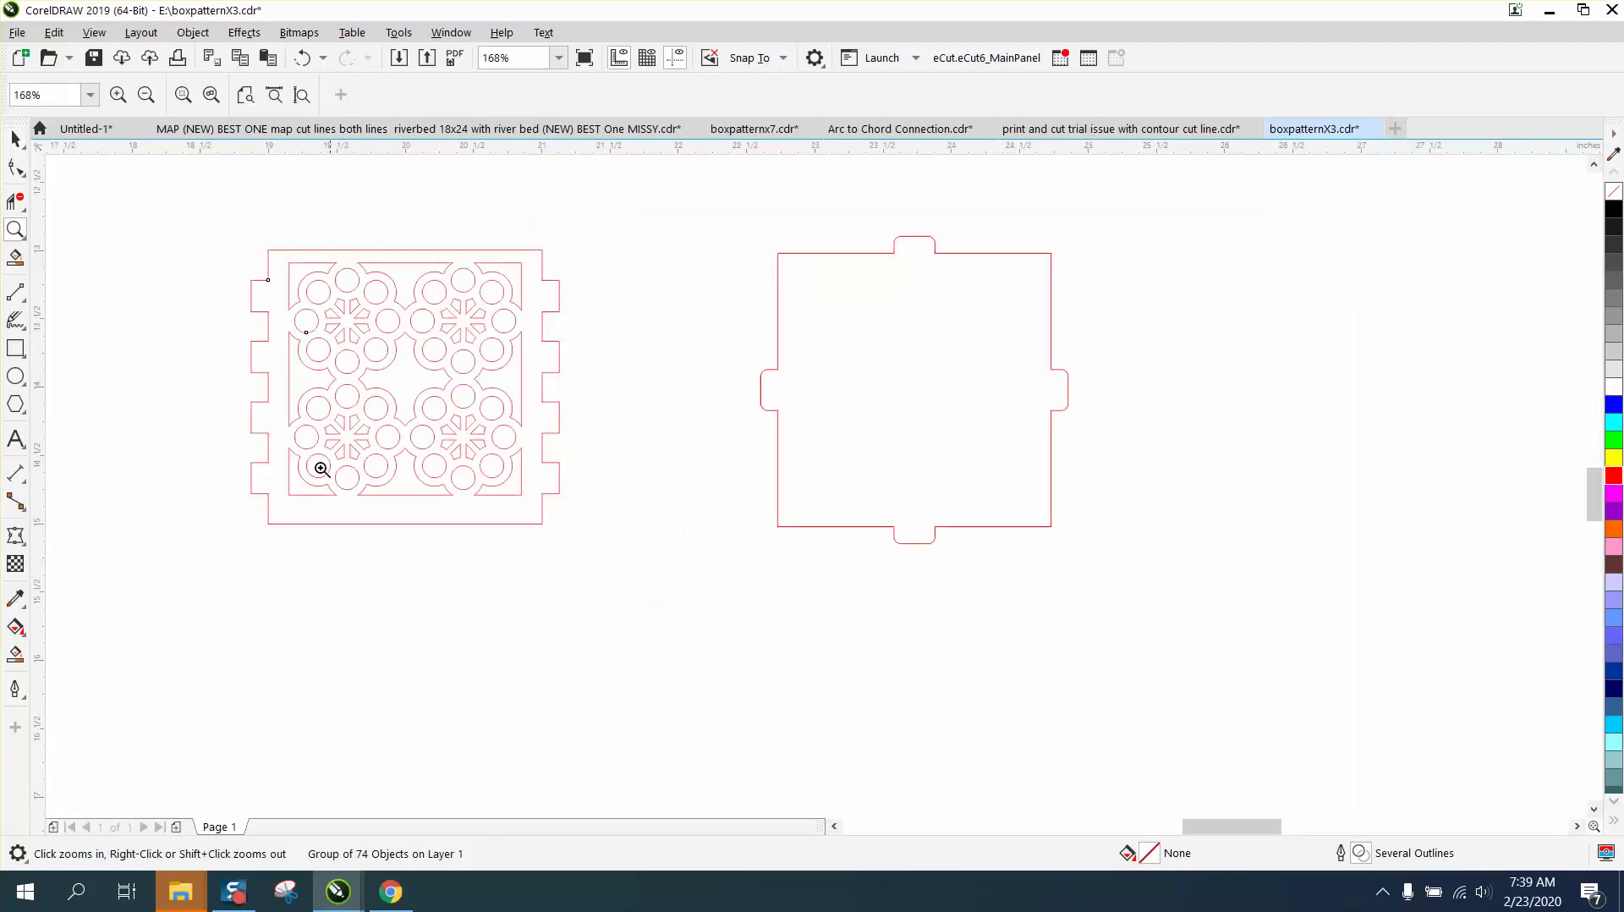
Draw a rectangle below the patterned side panel and set its size to 0.3 by 0.125 inches
{"action": "left_click", "coordinate": [15, 347]}
{"action": "left_click_drag", "start_coordinate": [323, 557], "coordinate": [387, 573]}
{"action": "left_click", "coordinate": [178, 104]}
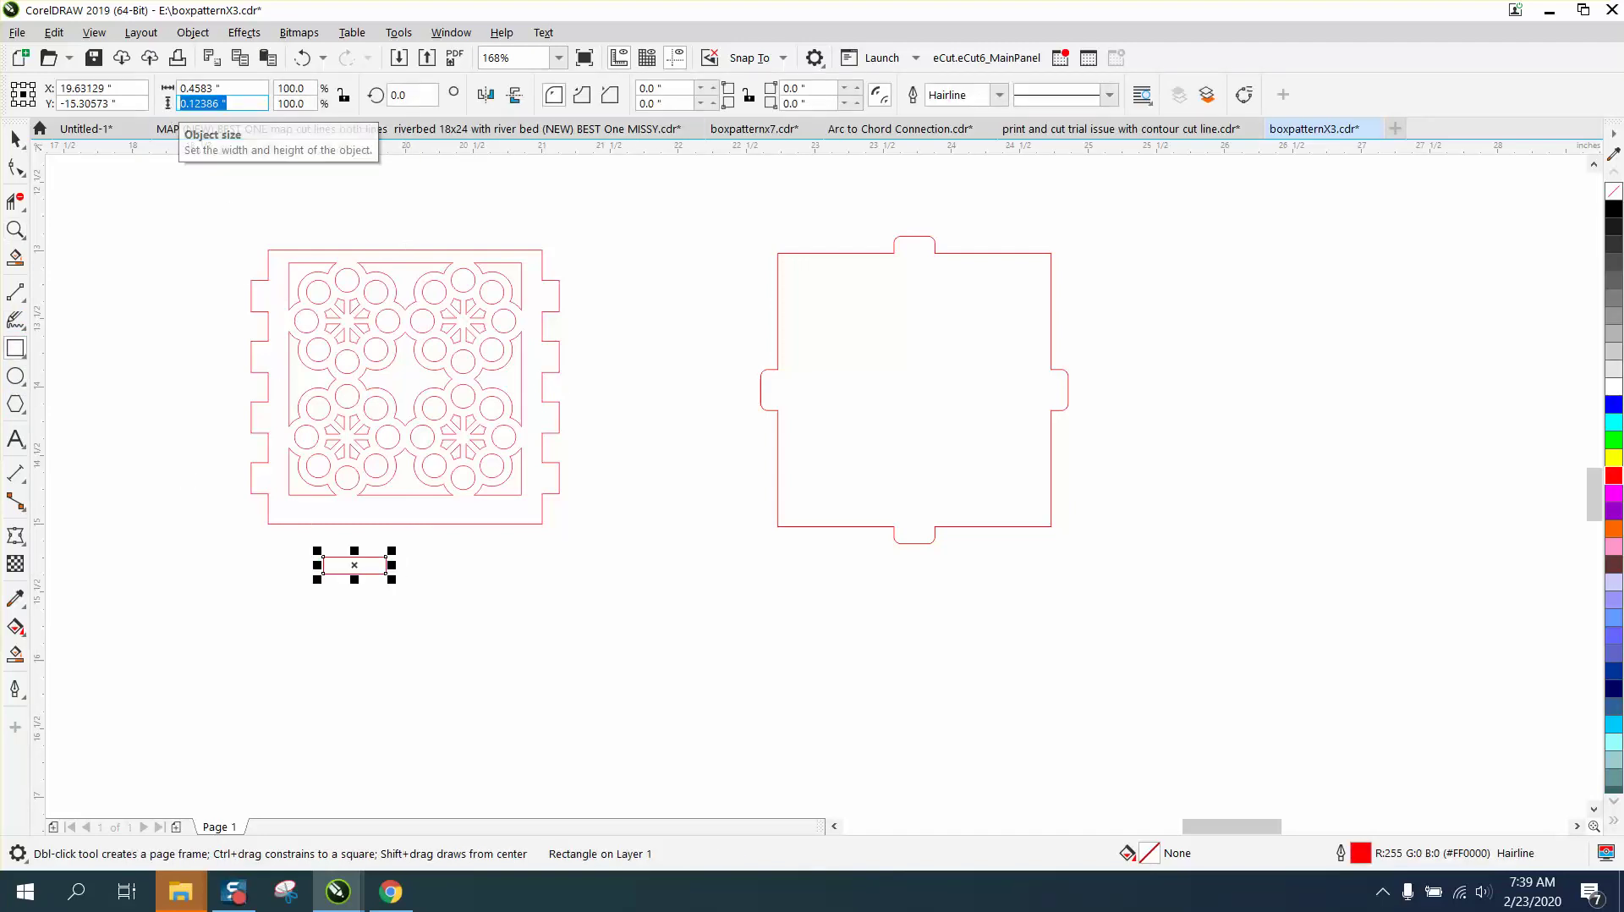
{"action": "type", "text": ".125"}
{"action": "left_click", "coordinate": [178, 88]}
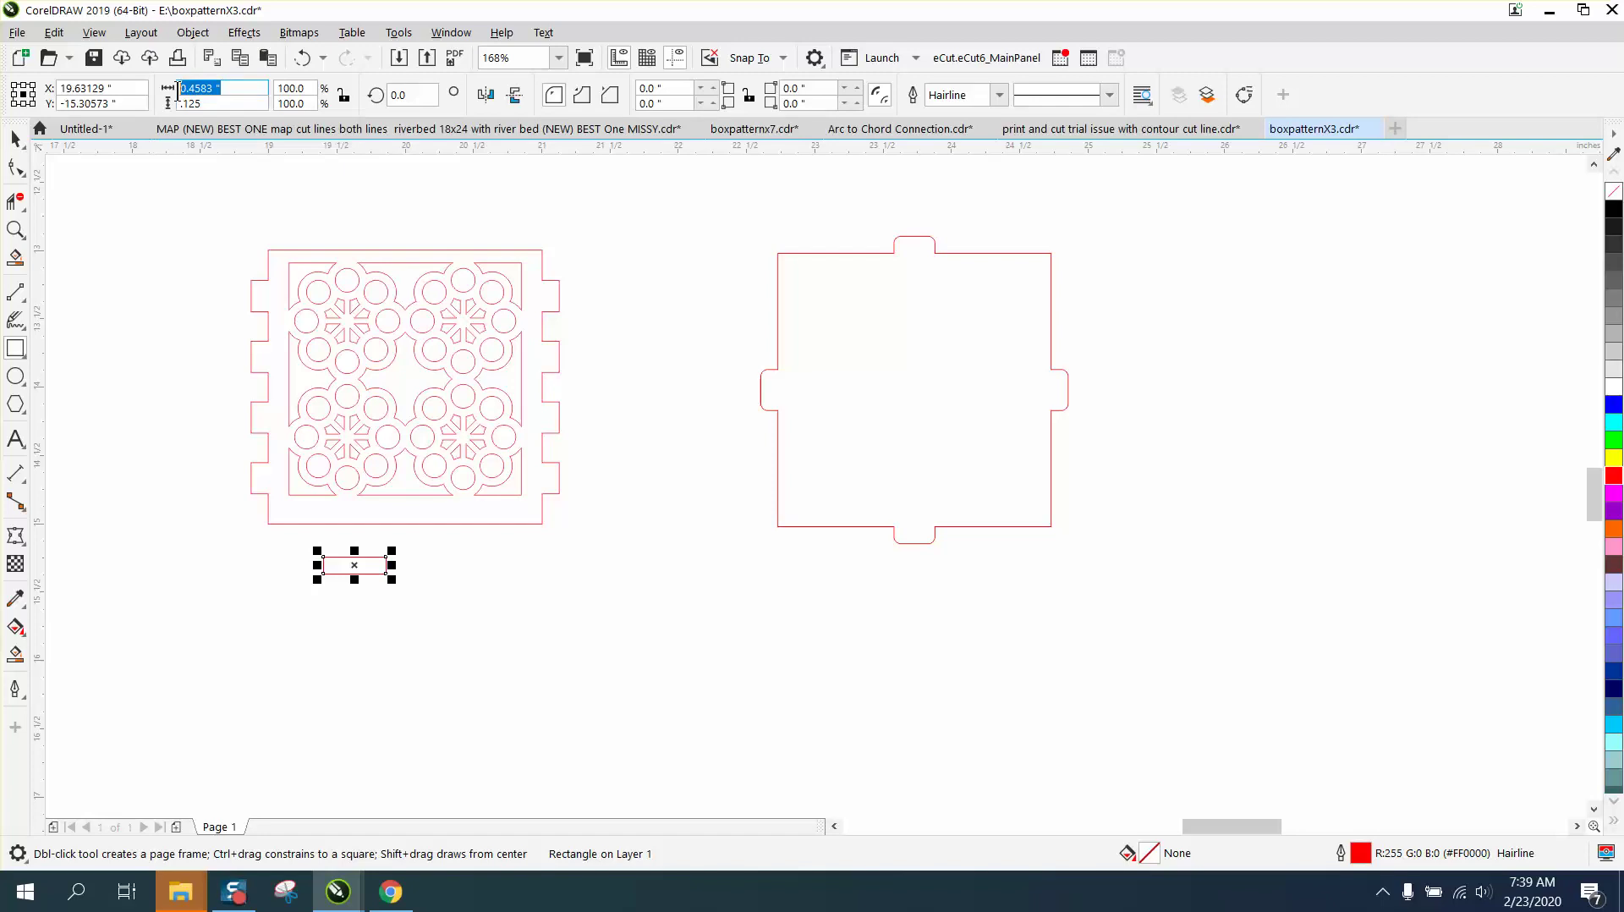
{"action": "type", "text": "."}
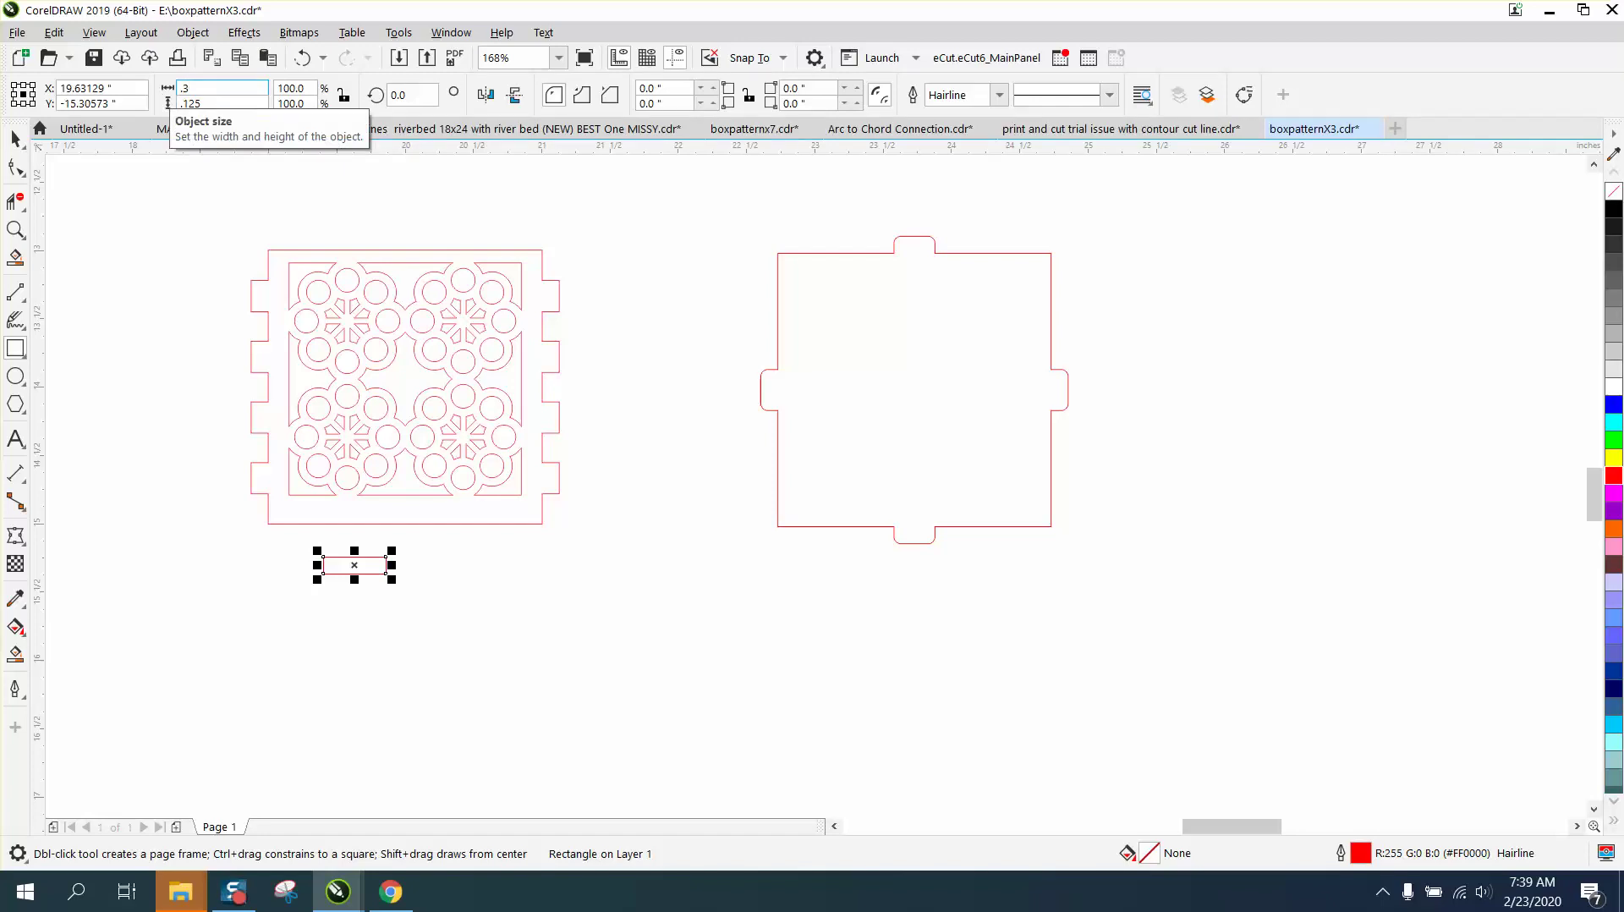
{"action": "type", "text": "3"}
{"action": "key", "text": "Return"}
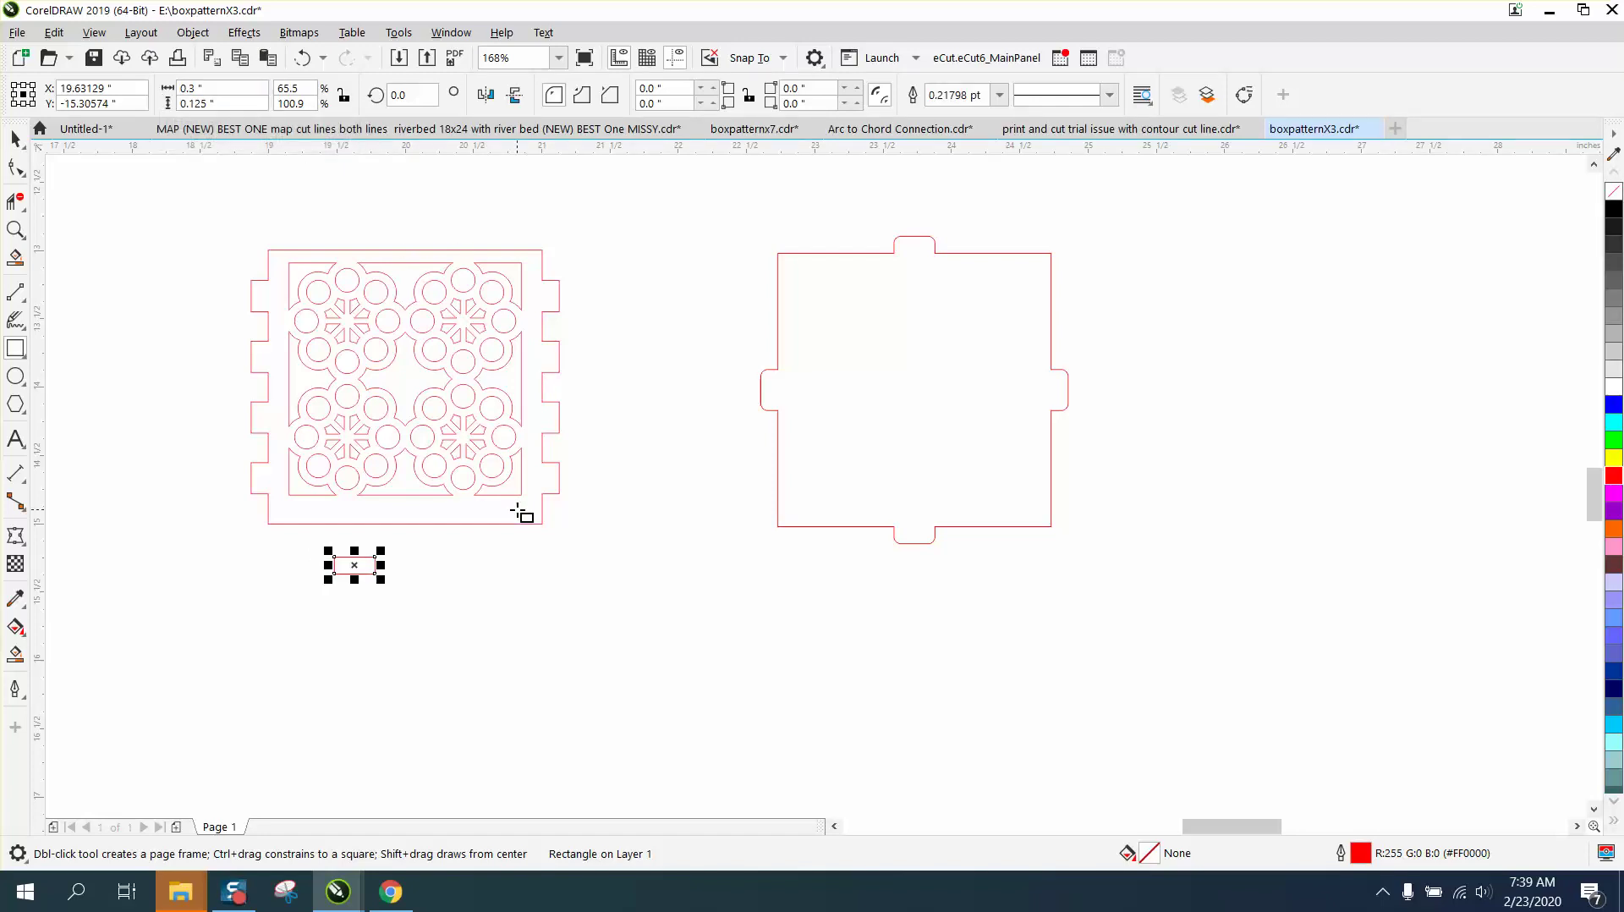
Center the rectangle on the page and move it to sit on the middle of the side panel's bottom edge
{"action": "key", "text": "p"}
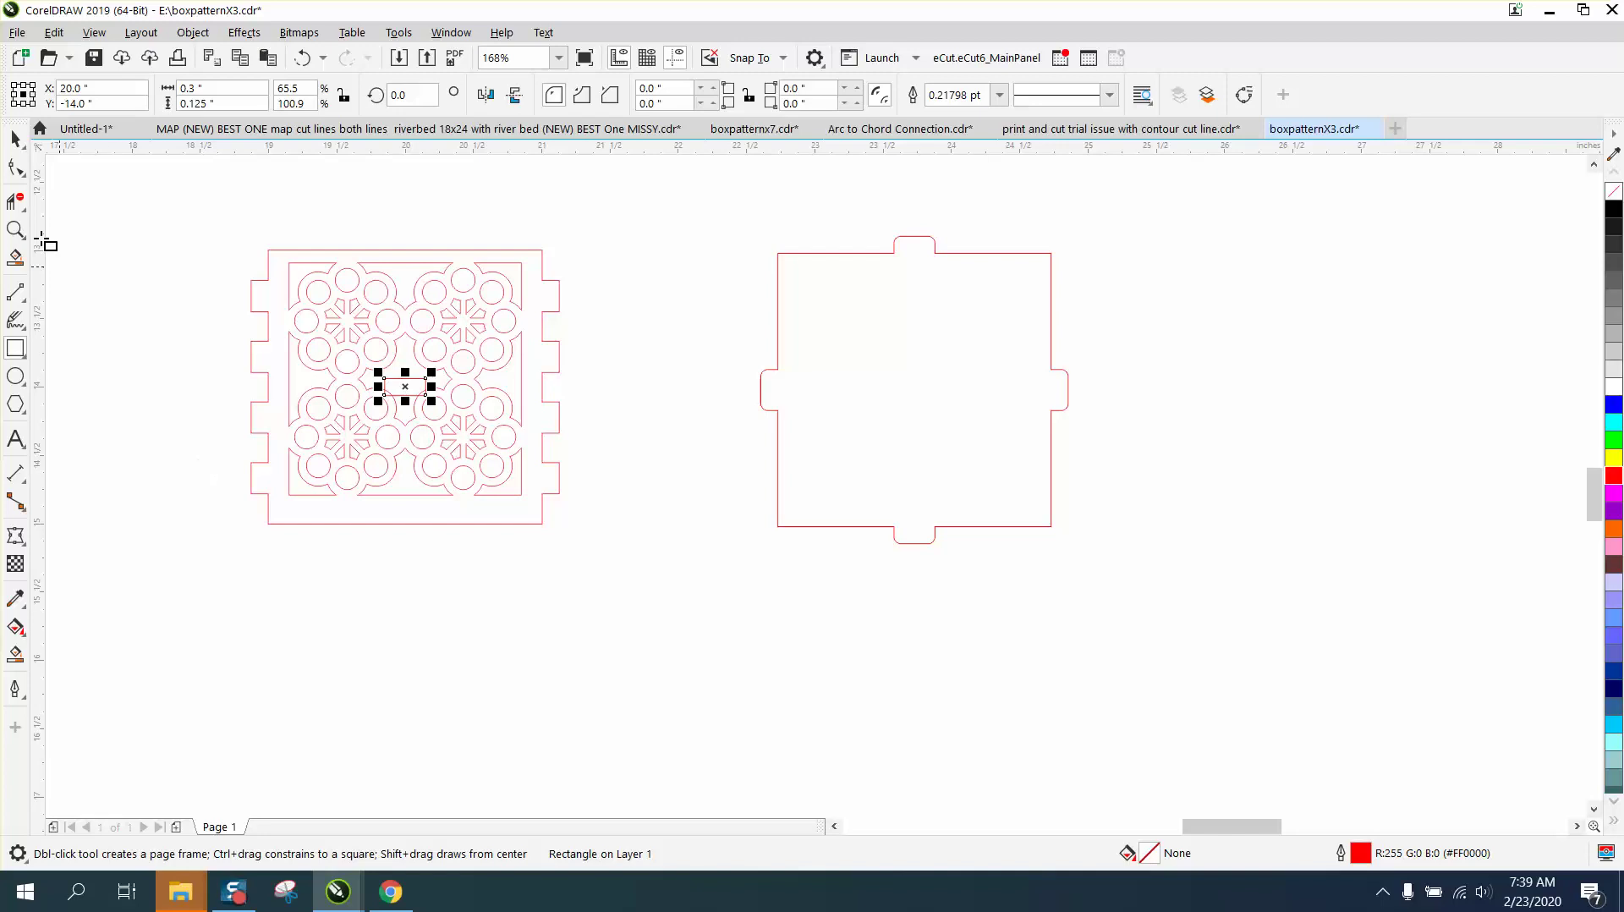
{"action": "left_click", "coordinate": [16, 141]}
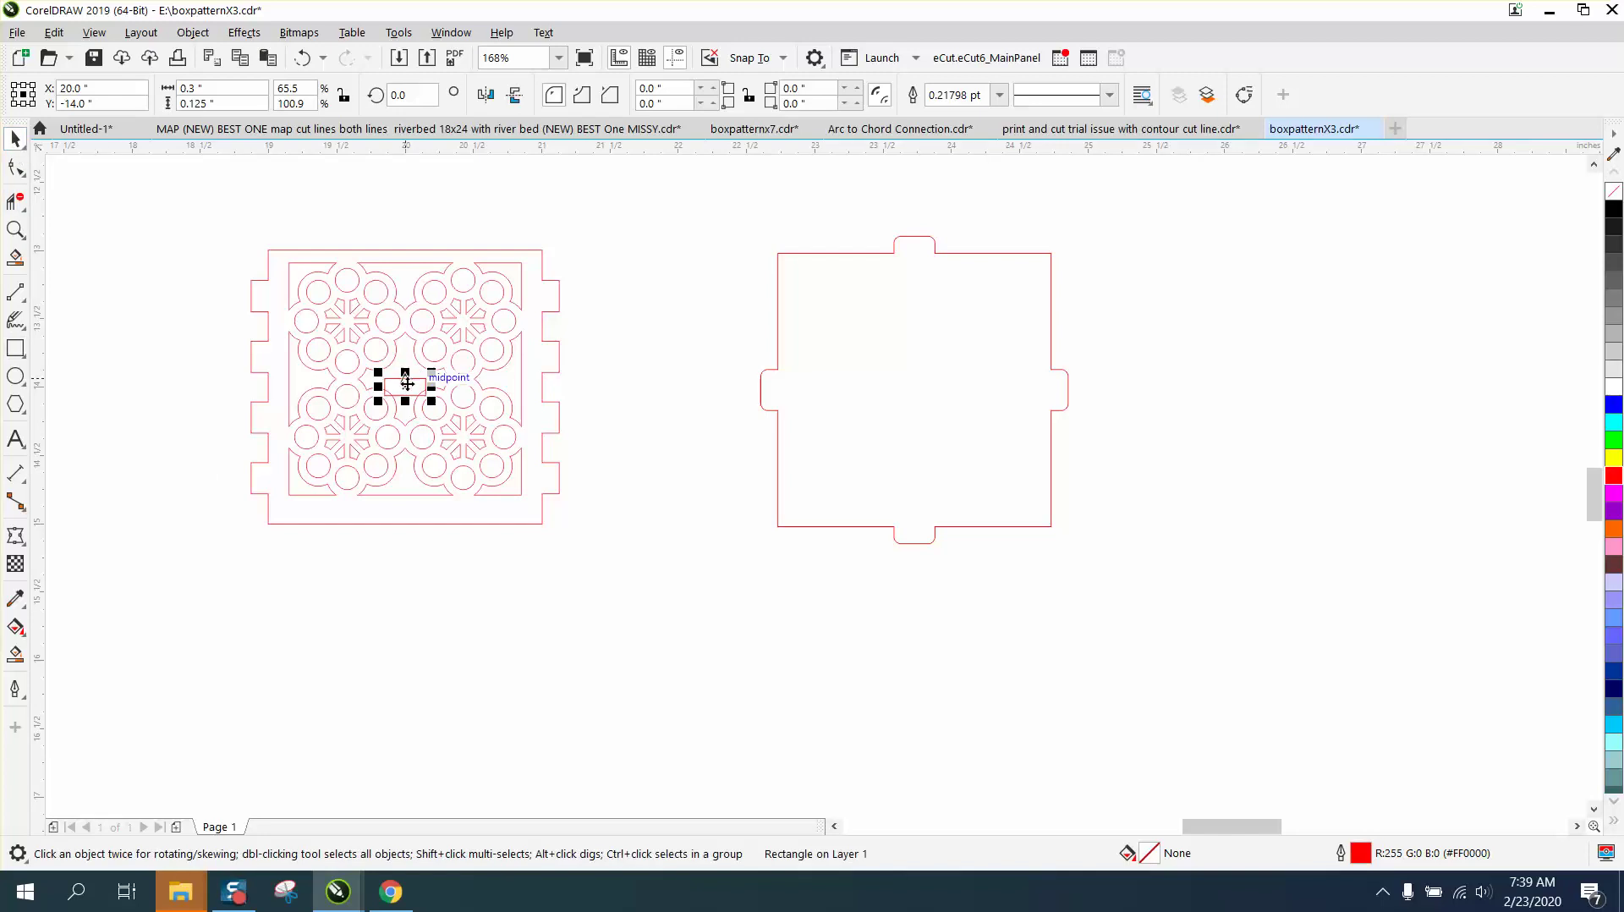
{"action": "left_click_drag", "start_coordinate": [406, 384], "coordinate": [517, 557]}
{"action": "key", "text": "z"}
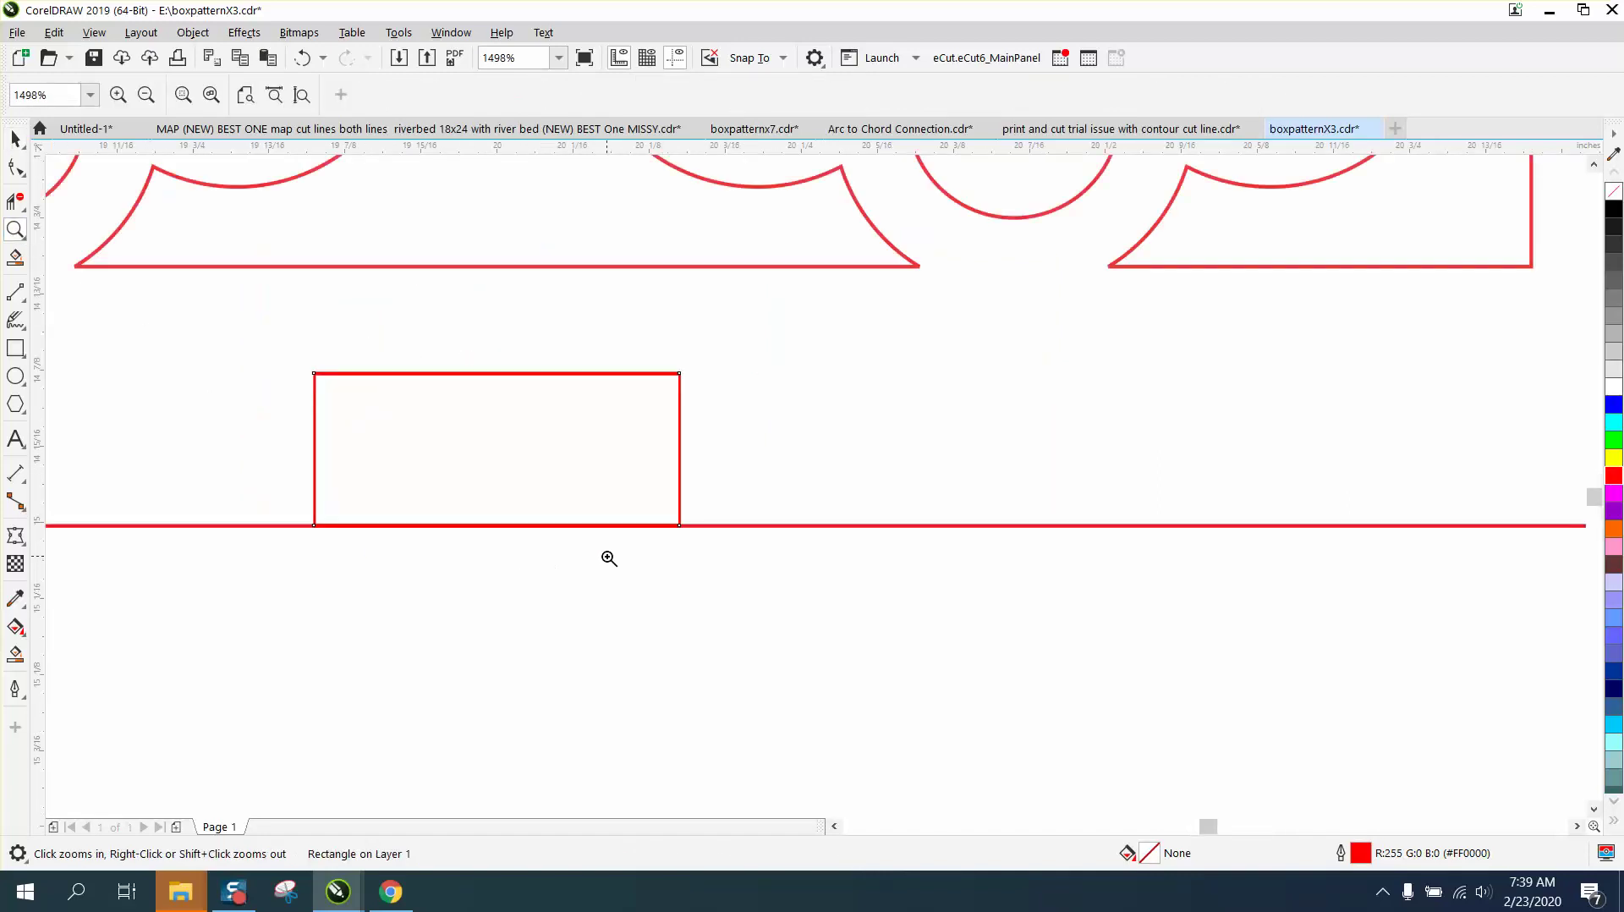
{"action": "scroll", "coordinate": [283, 456], "scroll_direction": "down", "scroll_amount": 2}
{"action": "left_click", "coordinate": [15, 140]}
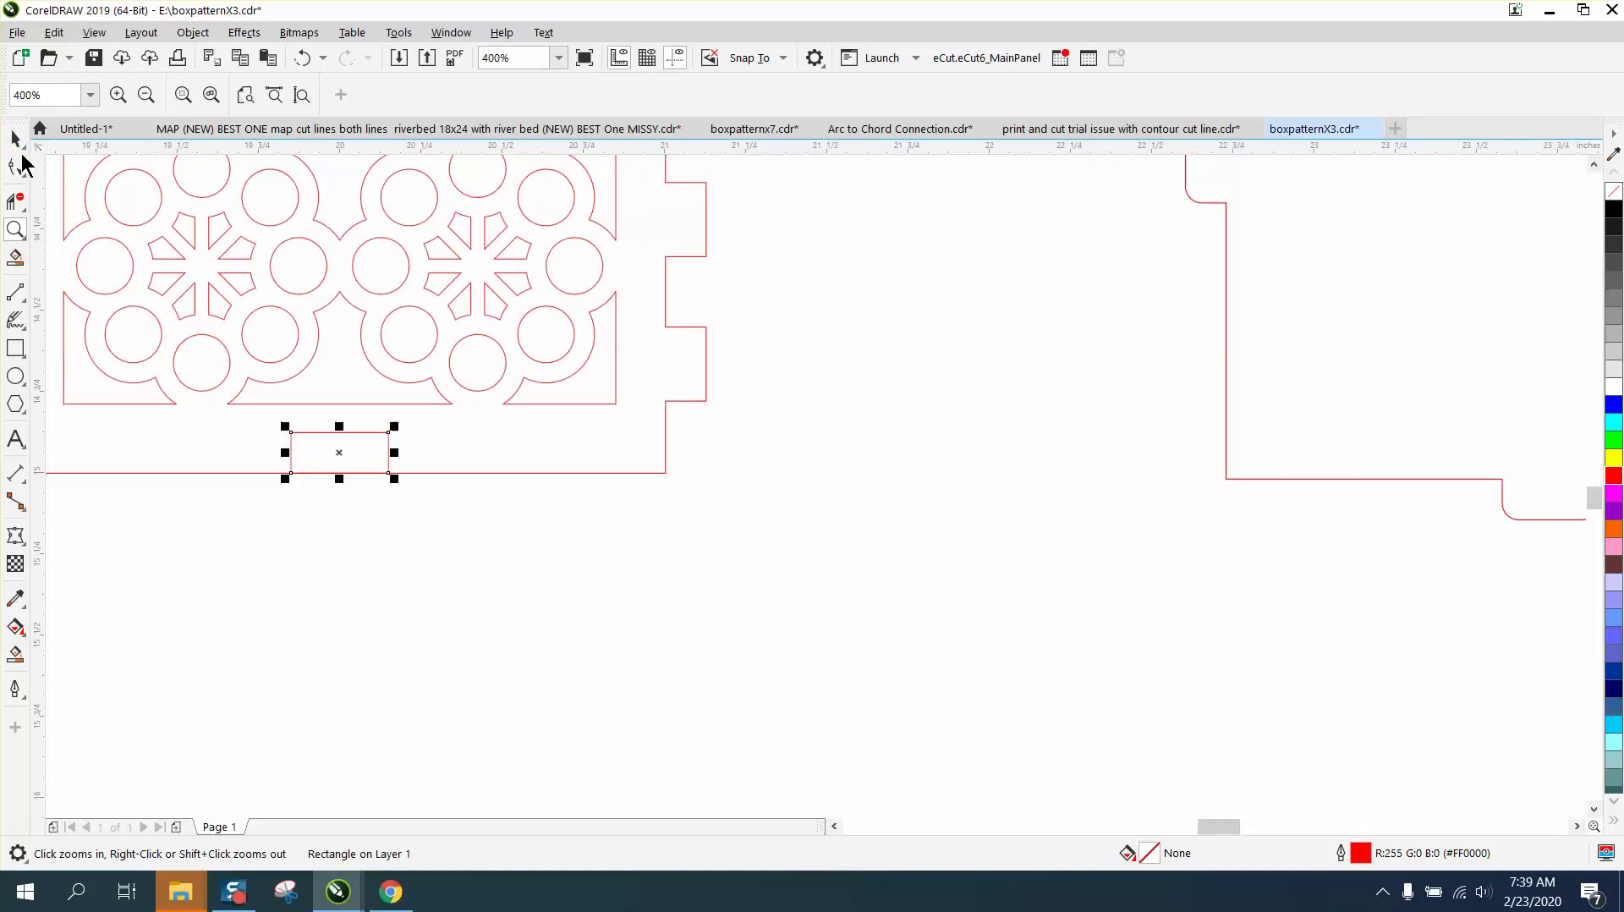
Measure the gap between the rectangle's top edge and the lattice pattern with a parallel dimension, and remove the dimension
{"action": "left_click", "coordinate": [15, 230]}
{"action": "left_click_drag", "start_coordinate": [271, 423], "coordinate": [616, 580]}
{"action": "scroll", "coordinate": [549, 483], "scroll_direction": "down", "scroll_amount": 1}
{"action": "left_click_drag", "start_coordinate": [320, 265], "coordinate": [772, 562]}
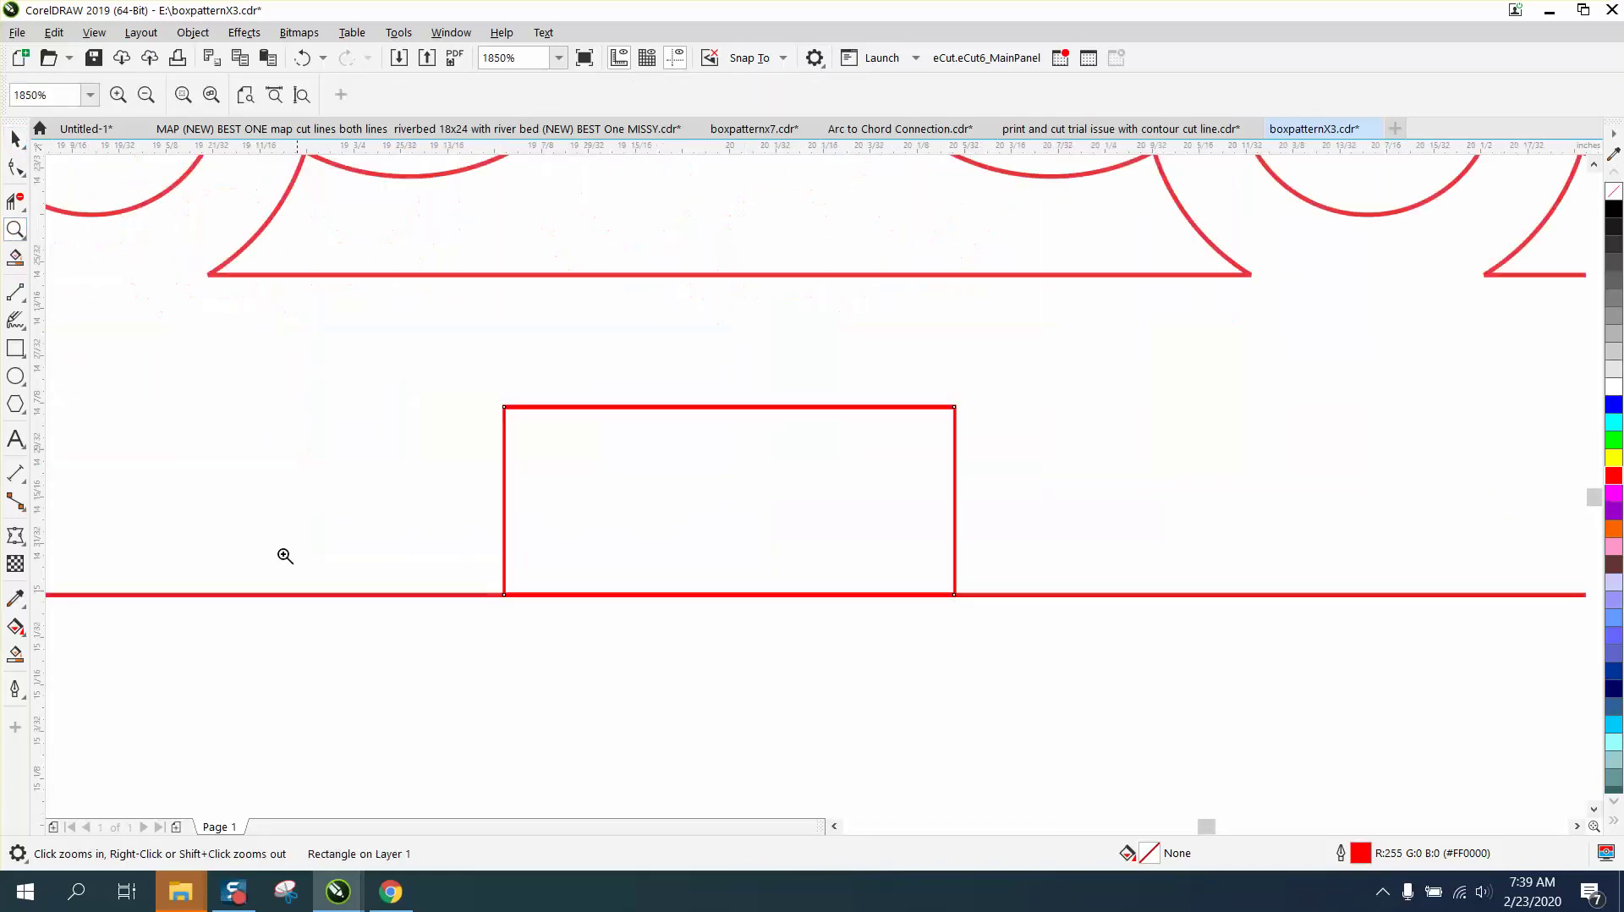
{"action": "left_click", "coordinate": [24, 484]}
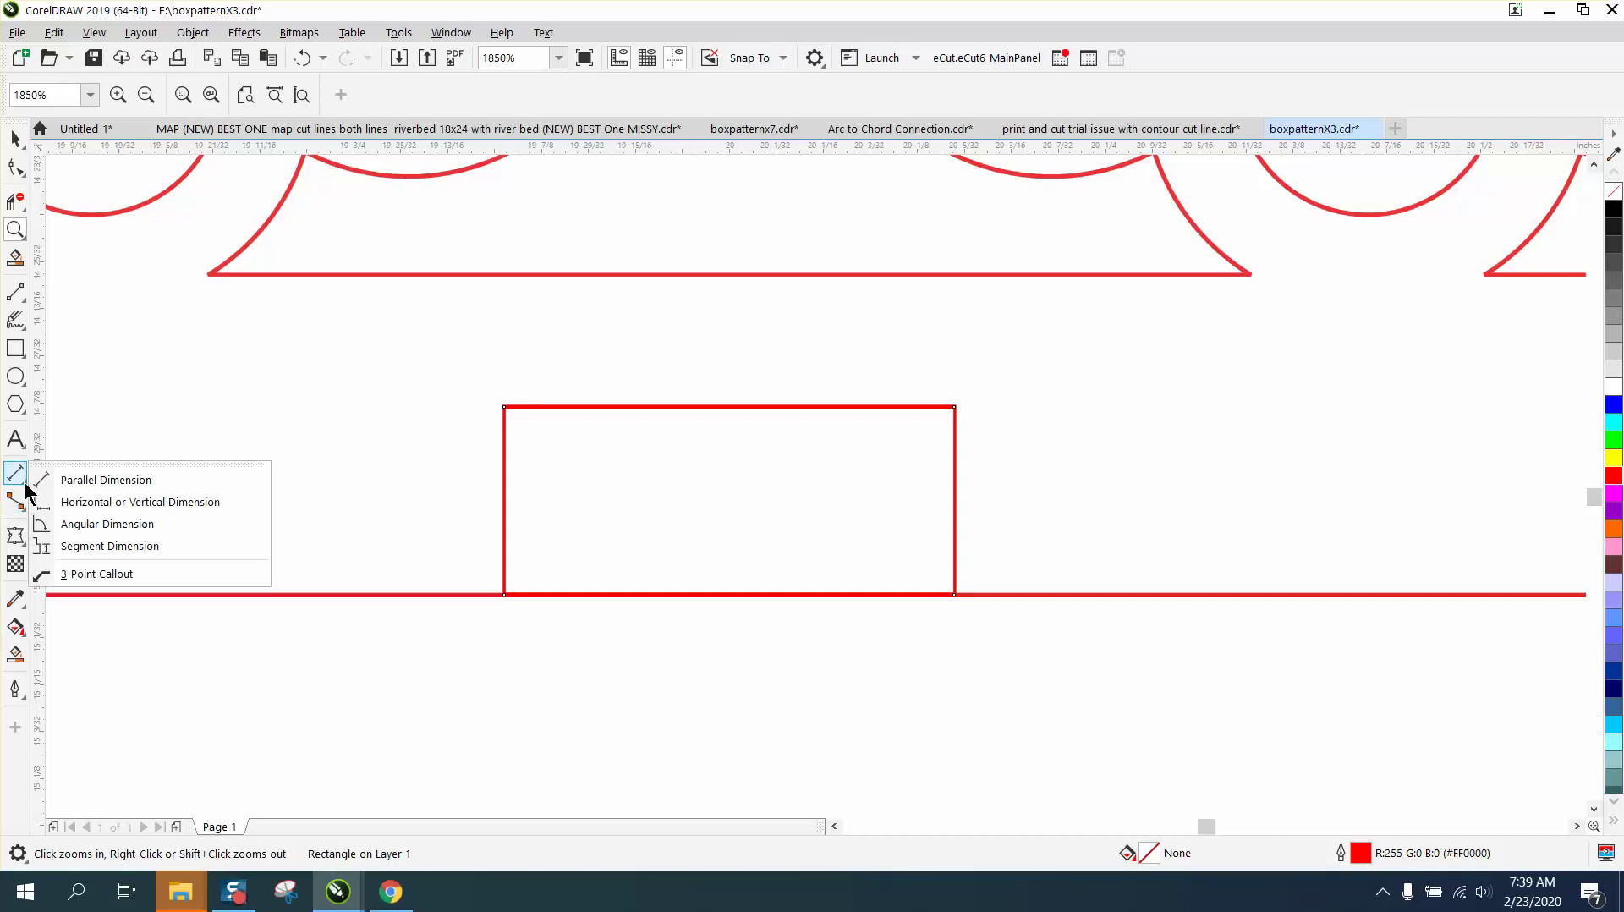
{"action": "left_click", "coordinate": [211, 479]}
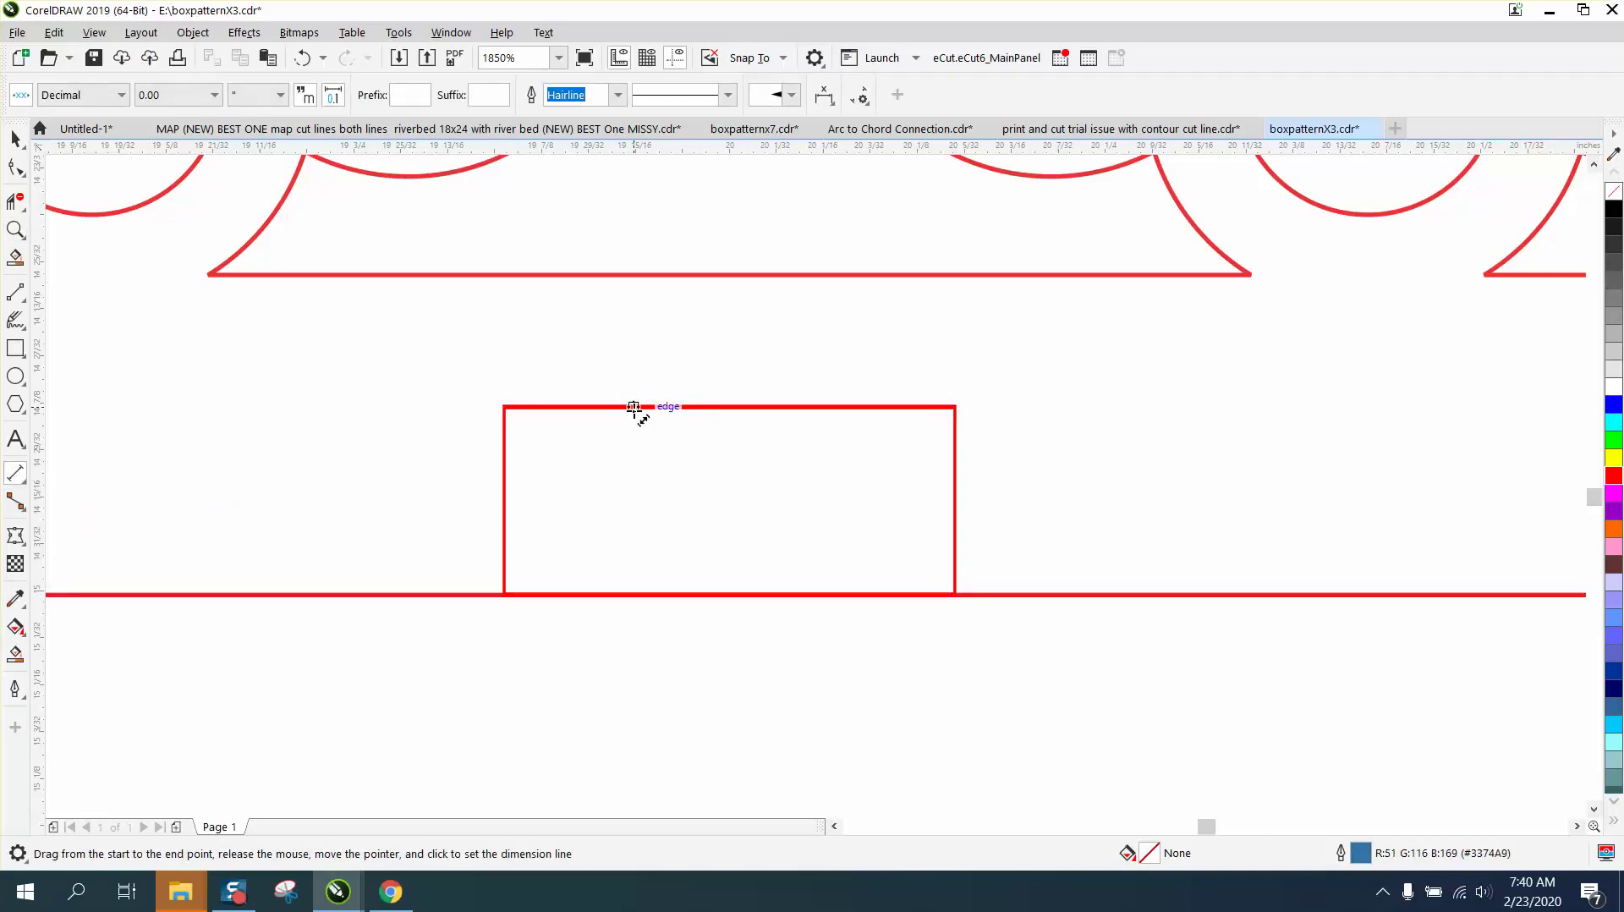
{"action": "left_click_drag", "start_coordinate": [634, 407], "coordinate": [626, 276]}
{"action": "left_click", "coordinate": [630, 306]}
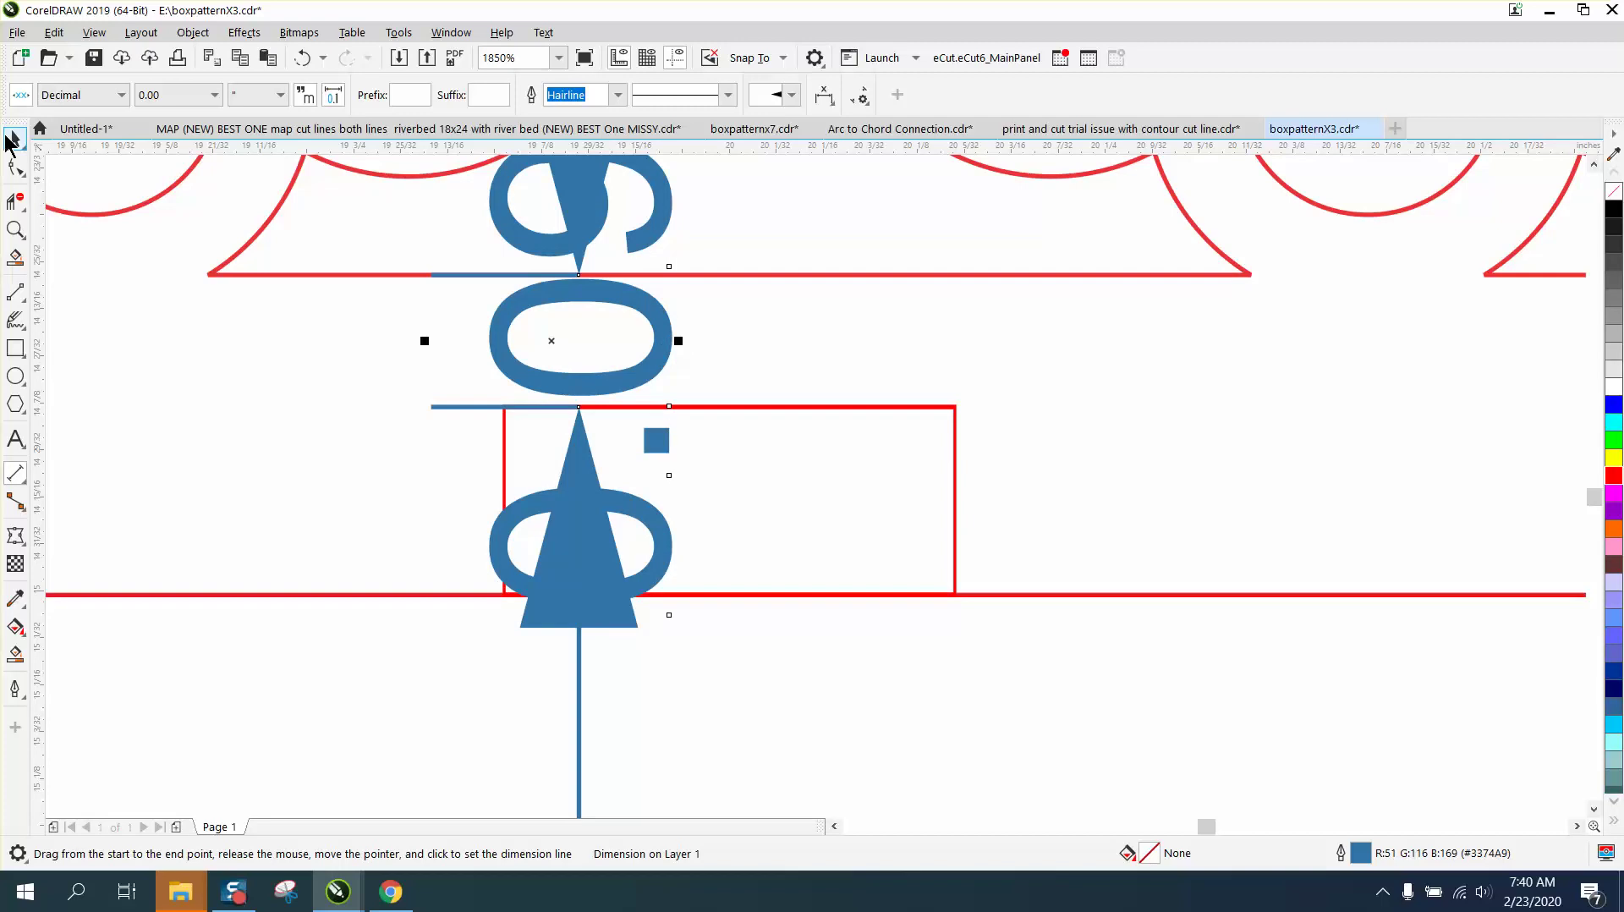
{"action": "left_click", "coordinate": [10, 140]}
{"action": "left_click", "coordinate": [422, 702]}
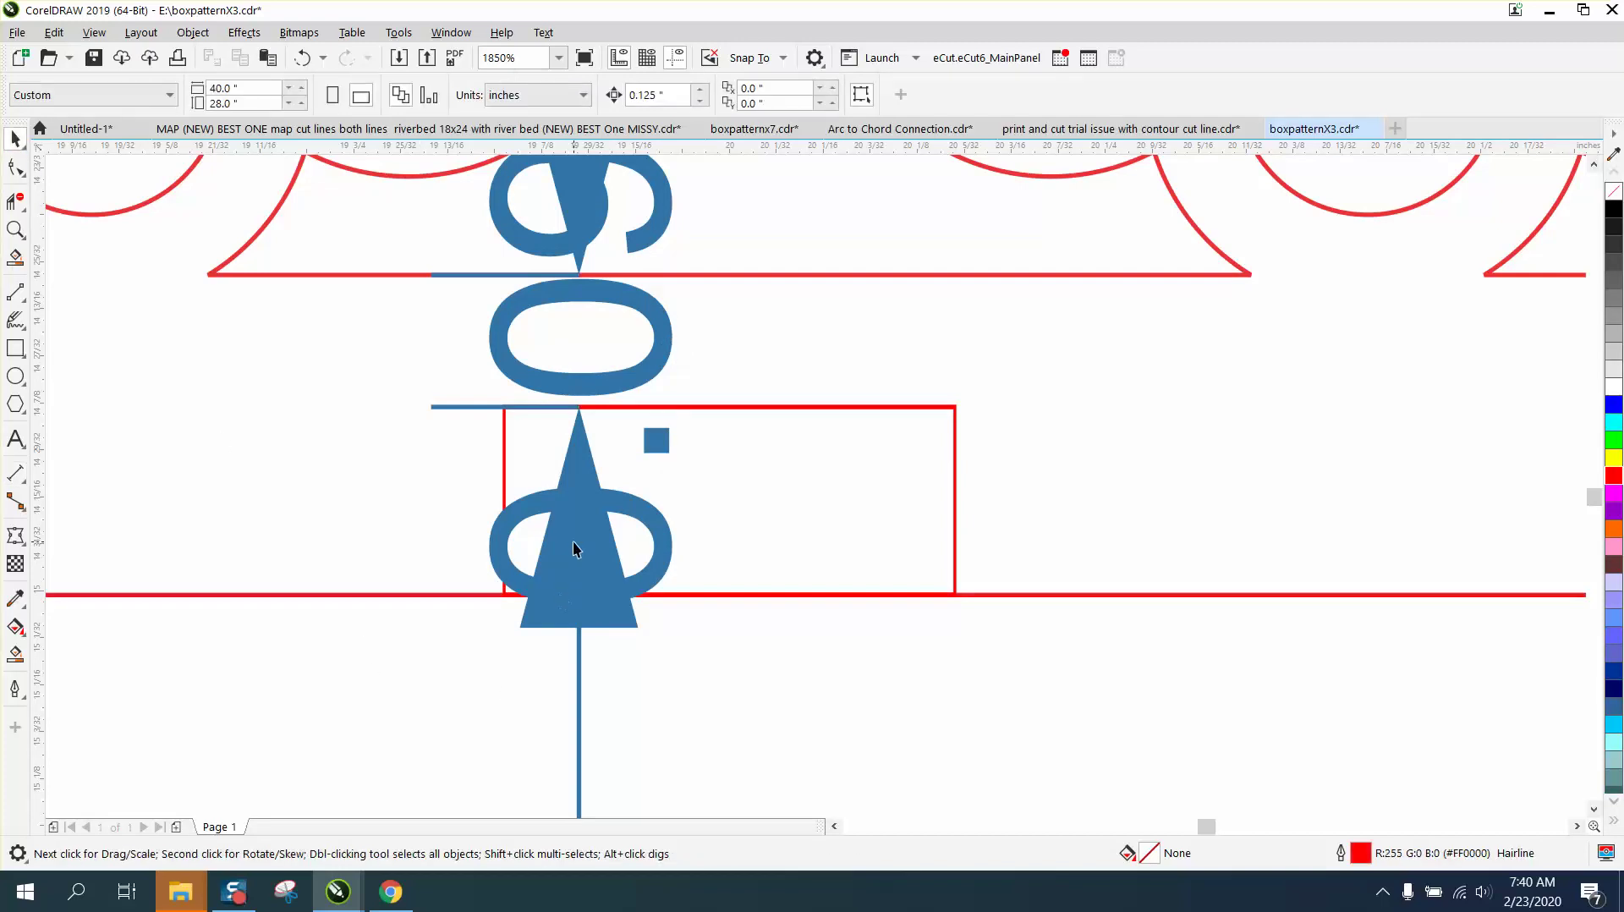
{"action": "left_click", "coordinate": [579, 547]}
{"action": "left_click", "coordinate": [621, 376]}
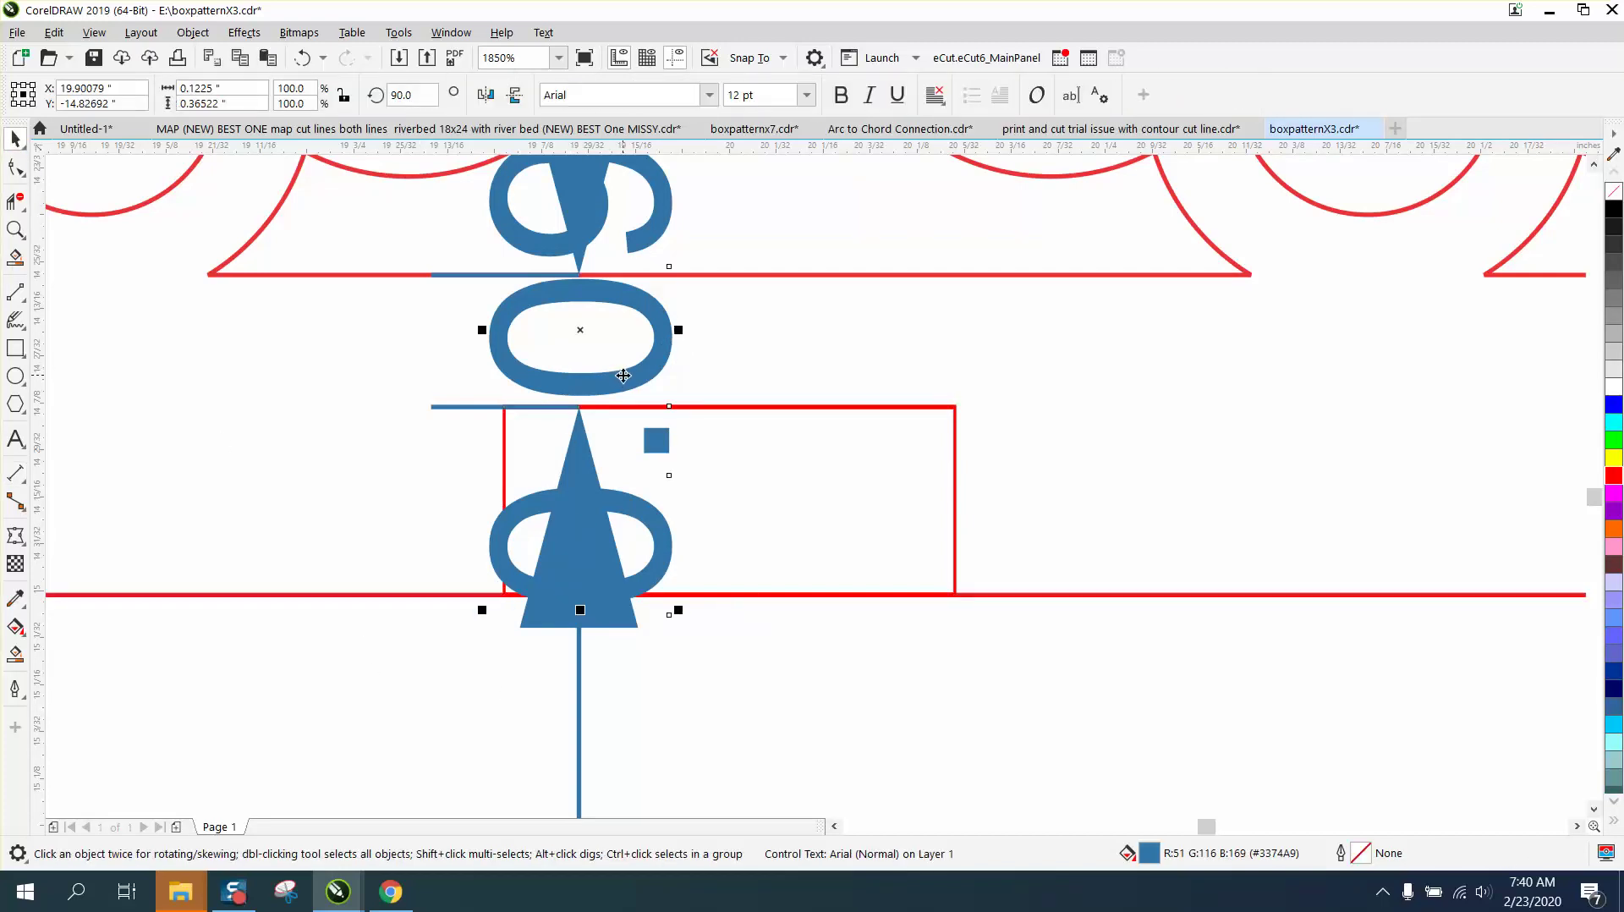
{"action": "key", "text": "Delete"}
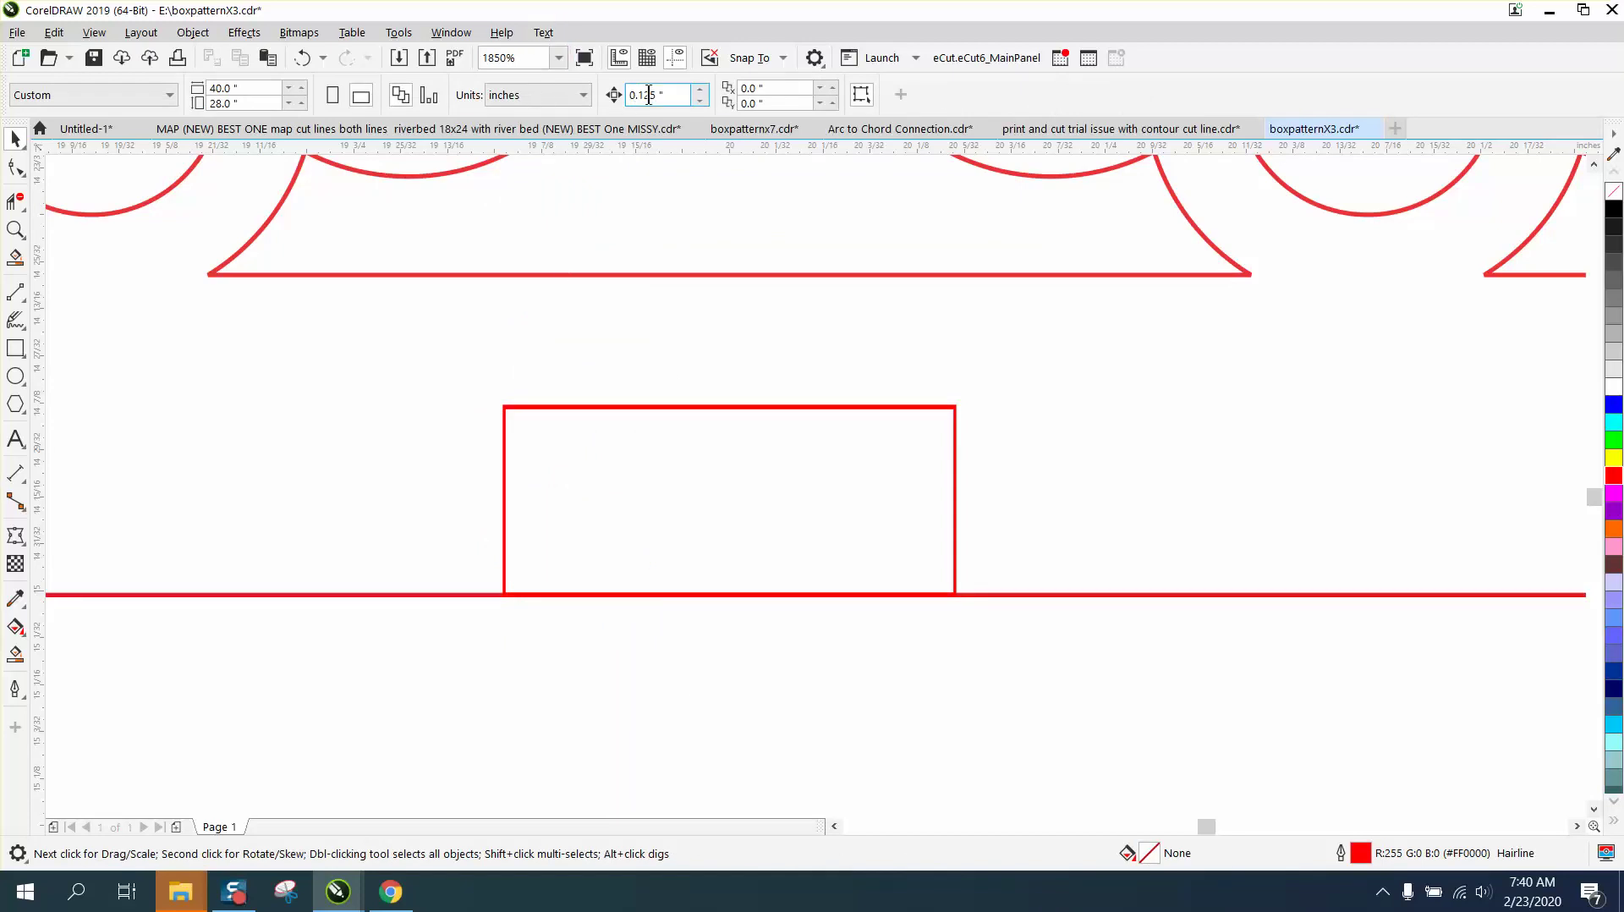
Set the nudge distance to 0.045 inches and nudge the slot rectangle up once from the panel's bottom edge
{"action": "left_click_drag", "start_coordinate": [668, 95], "coordinate": [592, 98]}
{"action": "type", "text": ".045"}
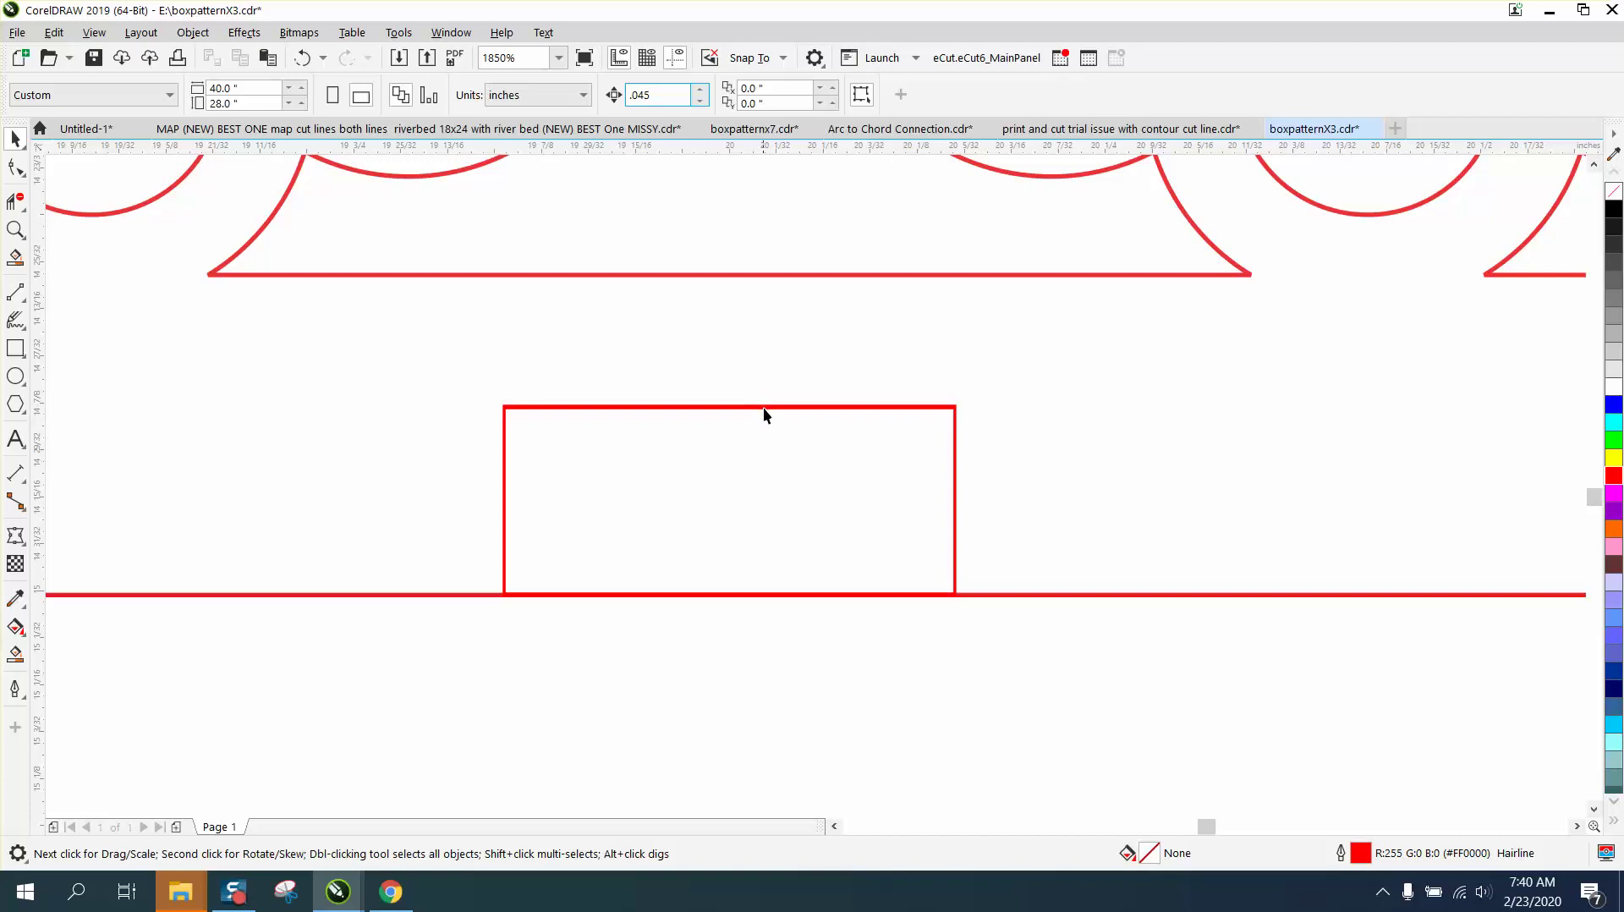
{"action": "left_click", "coordinate": [763, 408]}
{"action": "key", "text": "Up"}
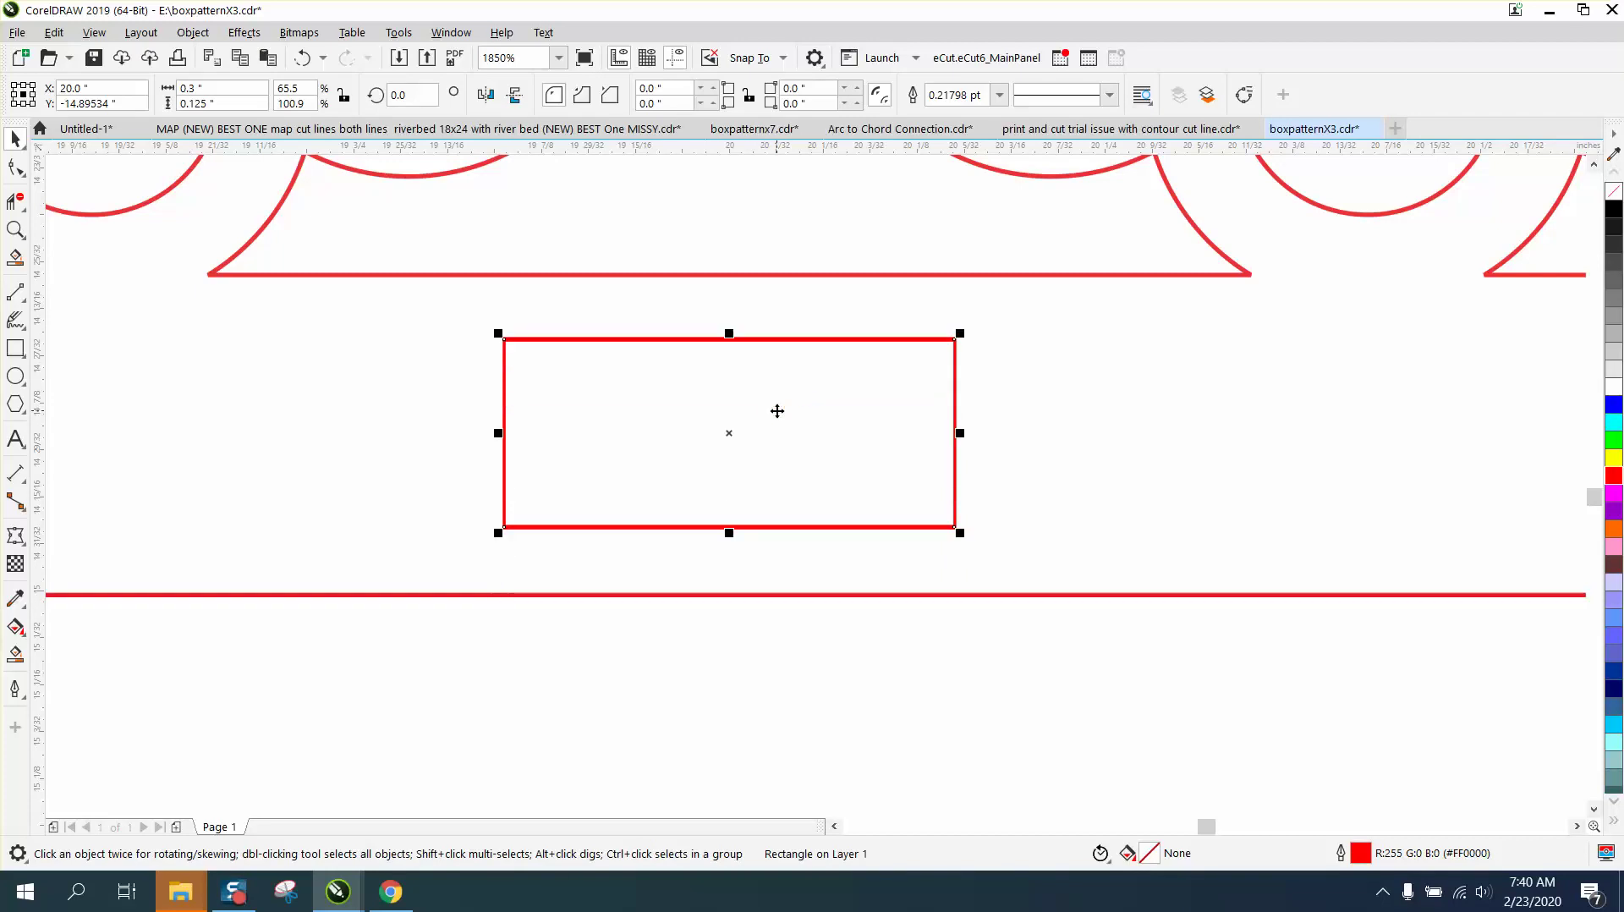
Place a copy of the slot rectangle outside the side panel and group the original slot with the panel
{"action": "scroll", "coordinate": [647, 494], "scroll_direction": "down", "scroll_amount": 2}
{"action": "scroll", "coordinate": [727, 645], "scroll_direction": "down", "scroll_amount": 2}
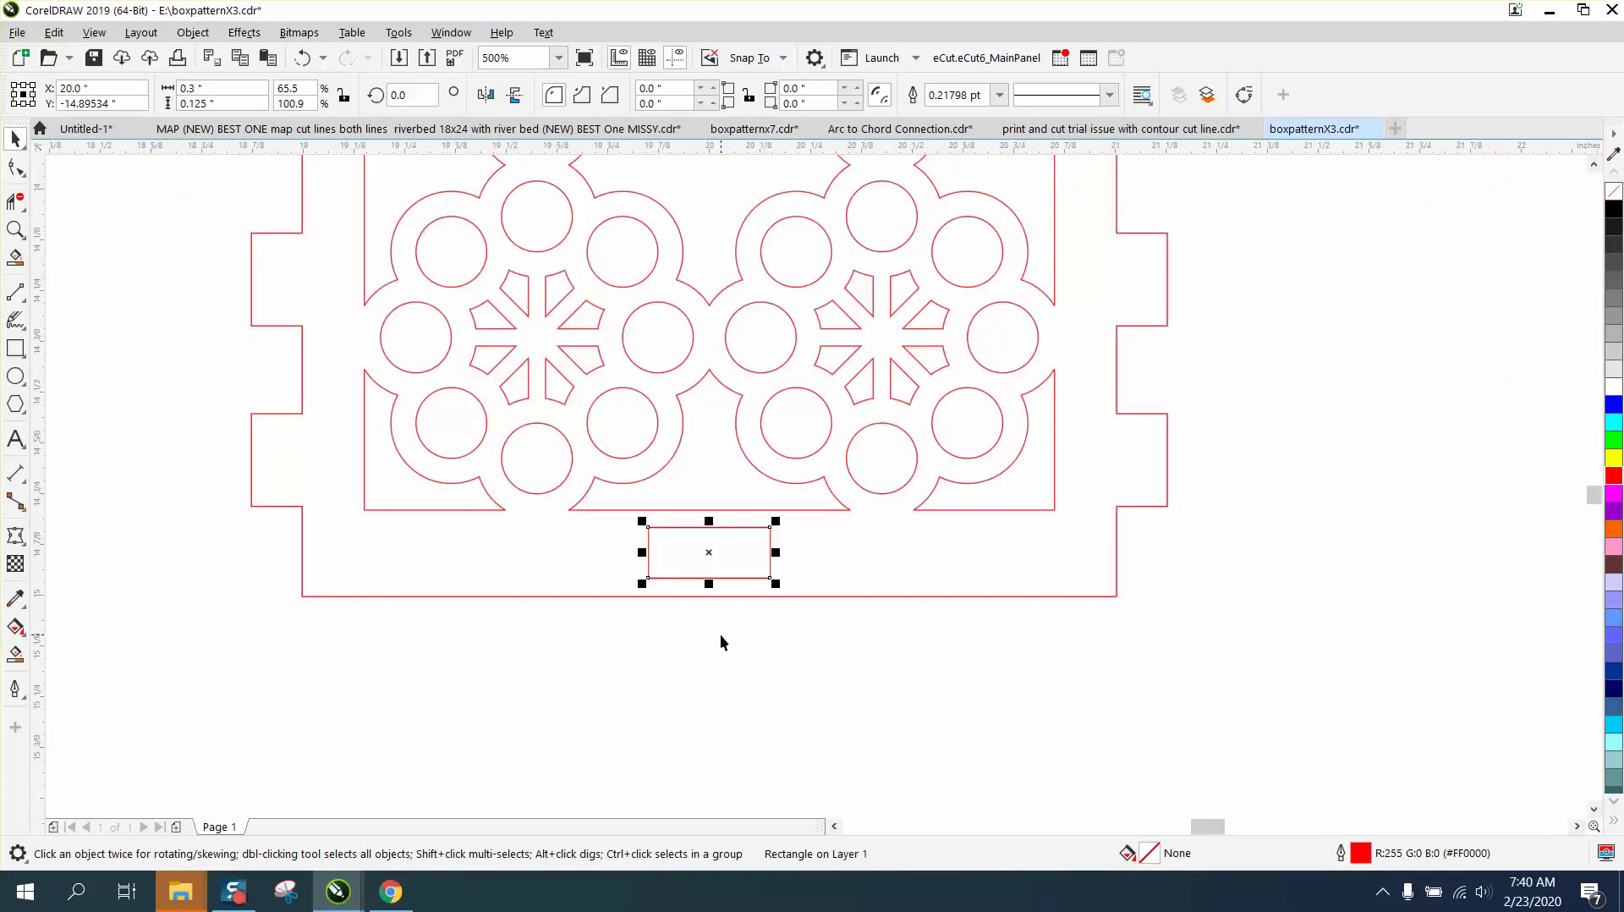
{"action": "scroll", "coordinate": [720, 643], "scroll_direction": "down", "scroll_amount": 1}
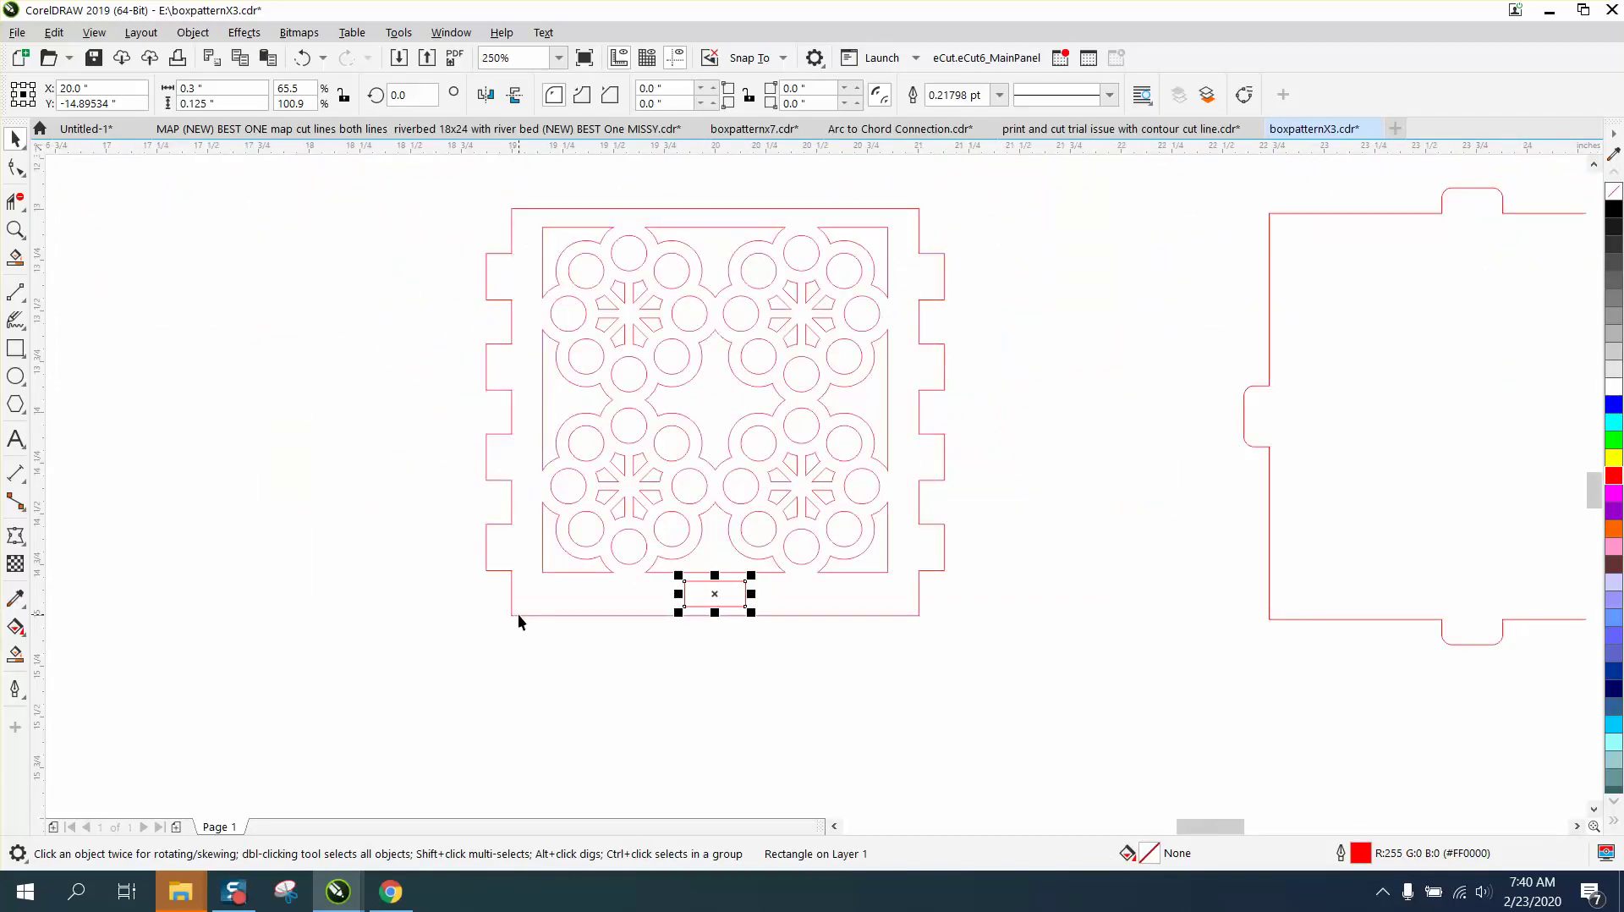
{"action": "left_click_drag", "start_coordinate": [717, 596], "coordinate": [1053, 744]}
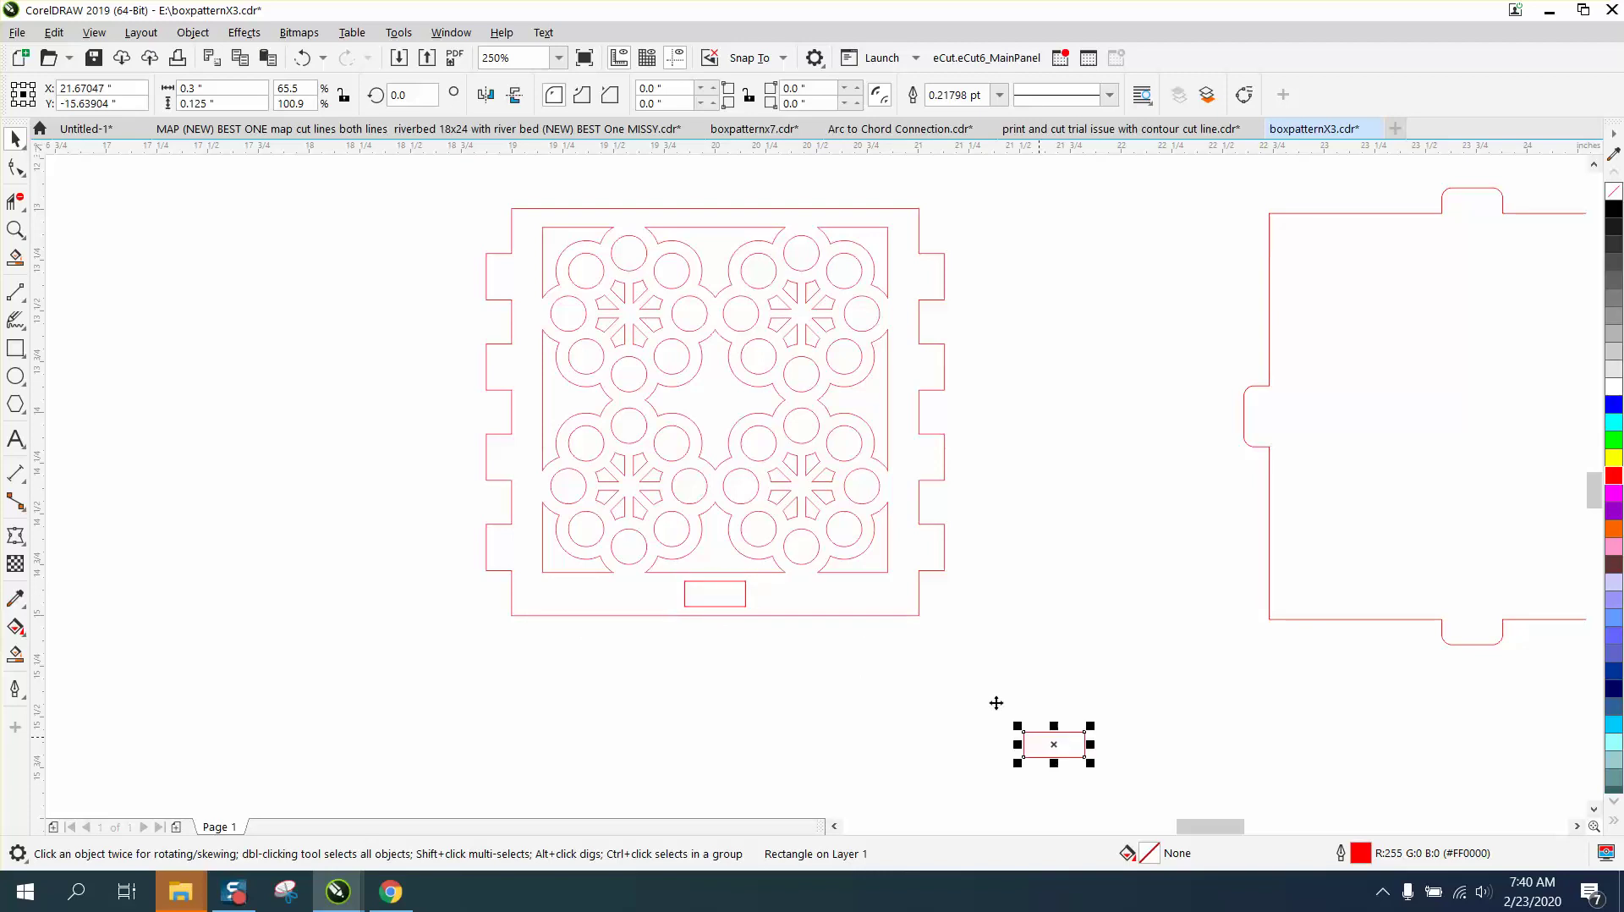
{"action": "left_click_drag", "start_coordinate": [433, 186], "coordinate": [1022, 644]}
{"action": "key", "text": "ctrl+g"}
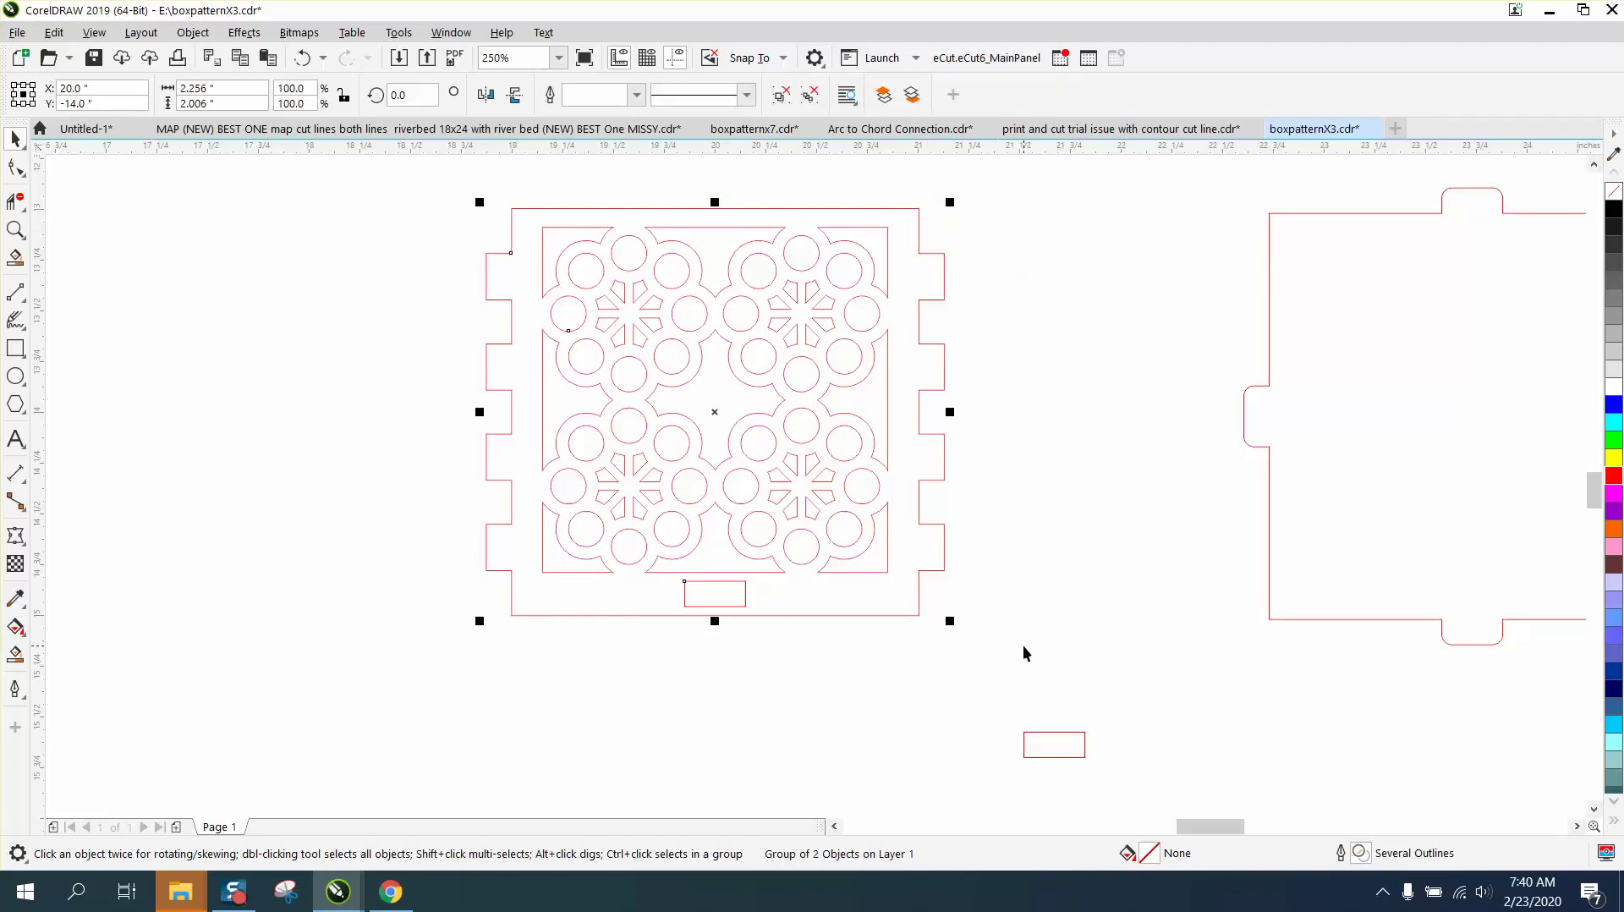
Duplicate the grouped side panel beside the original and move both panels to the page's upper-left area, below the existing parts
{"action": "scroll", "coordinate": [1022, 645], "scroll_direction": "down", "scroll_amount": 2}
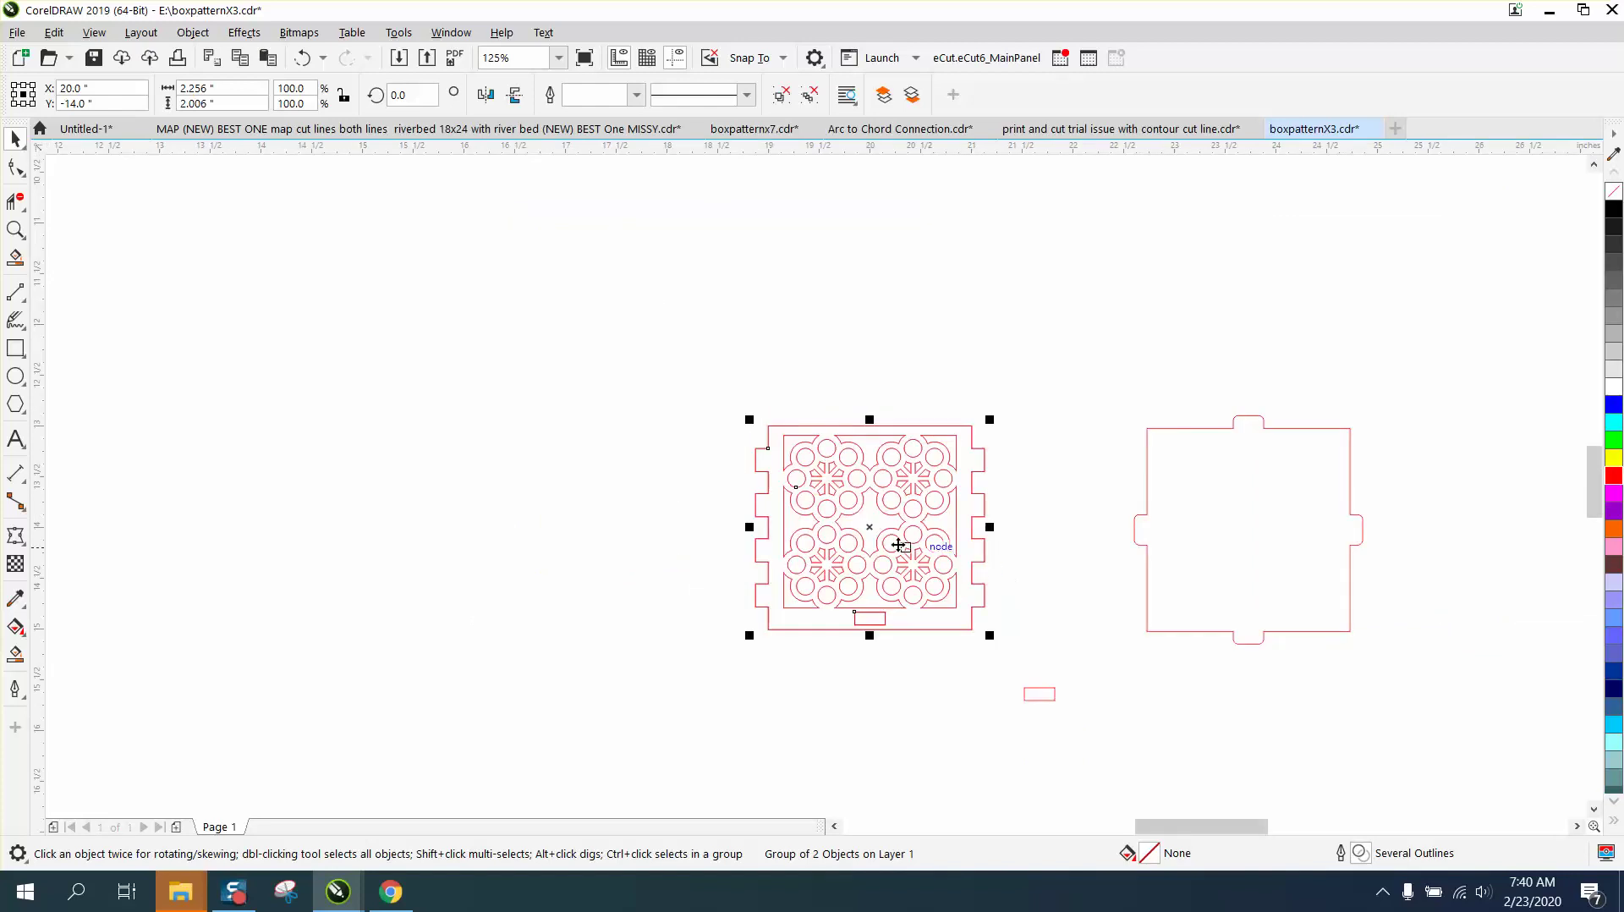
{"action": "left_click_drag", "start_coordinate": [898, 545], "coordinate": [634, 534]}
{"action": "left_click_drag", "start_coordinate": [439, 376], "coordinate": [517, 493]}
{"action": "left_click_drag", "start_coordinate": [1030, 674], "coordinate": [1030, 674]}
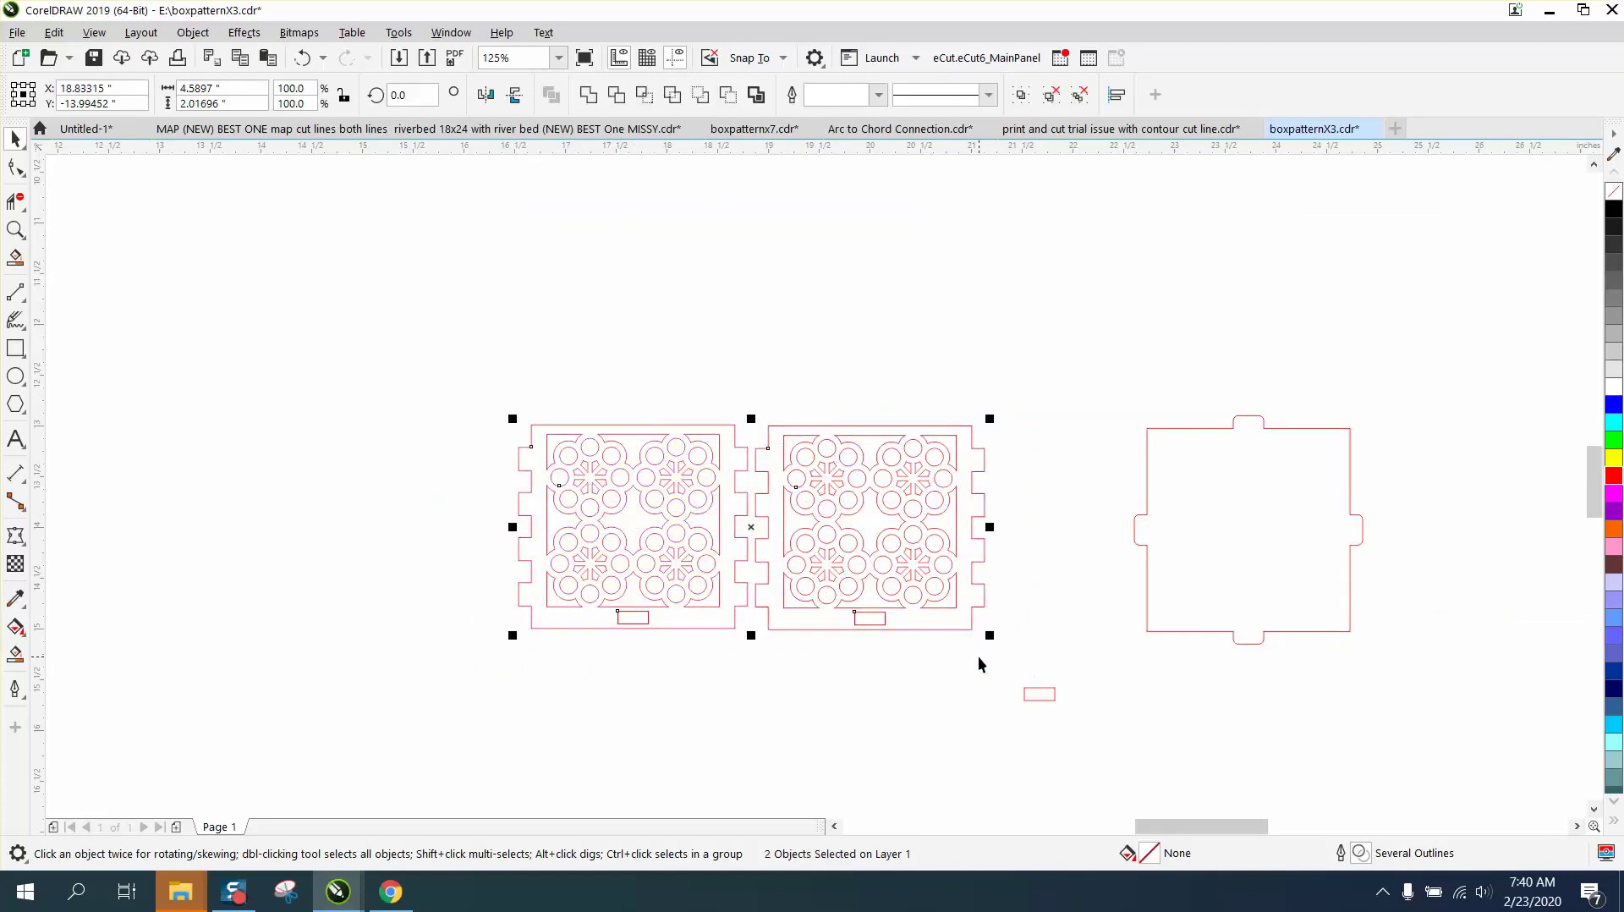
{"action": "scroll", "coordinate": [985, 659], "scroll_direction": "down", "scroll_amount": 2}
{"action": "left_click_drag", "start_coordinate": [825, 578], "coordinate": [274, 334]}
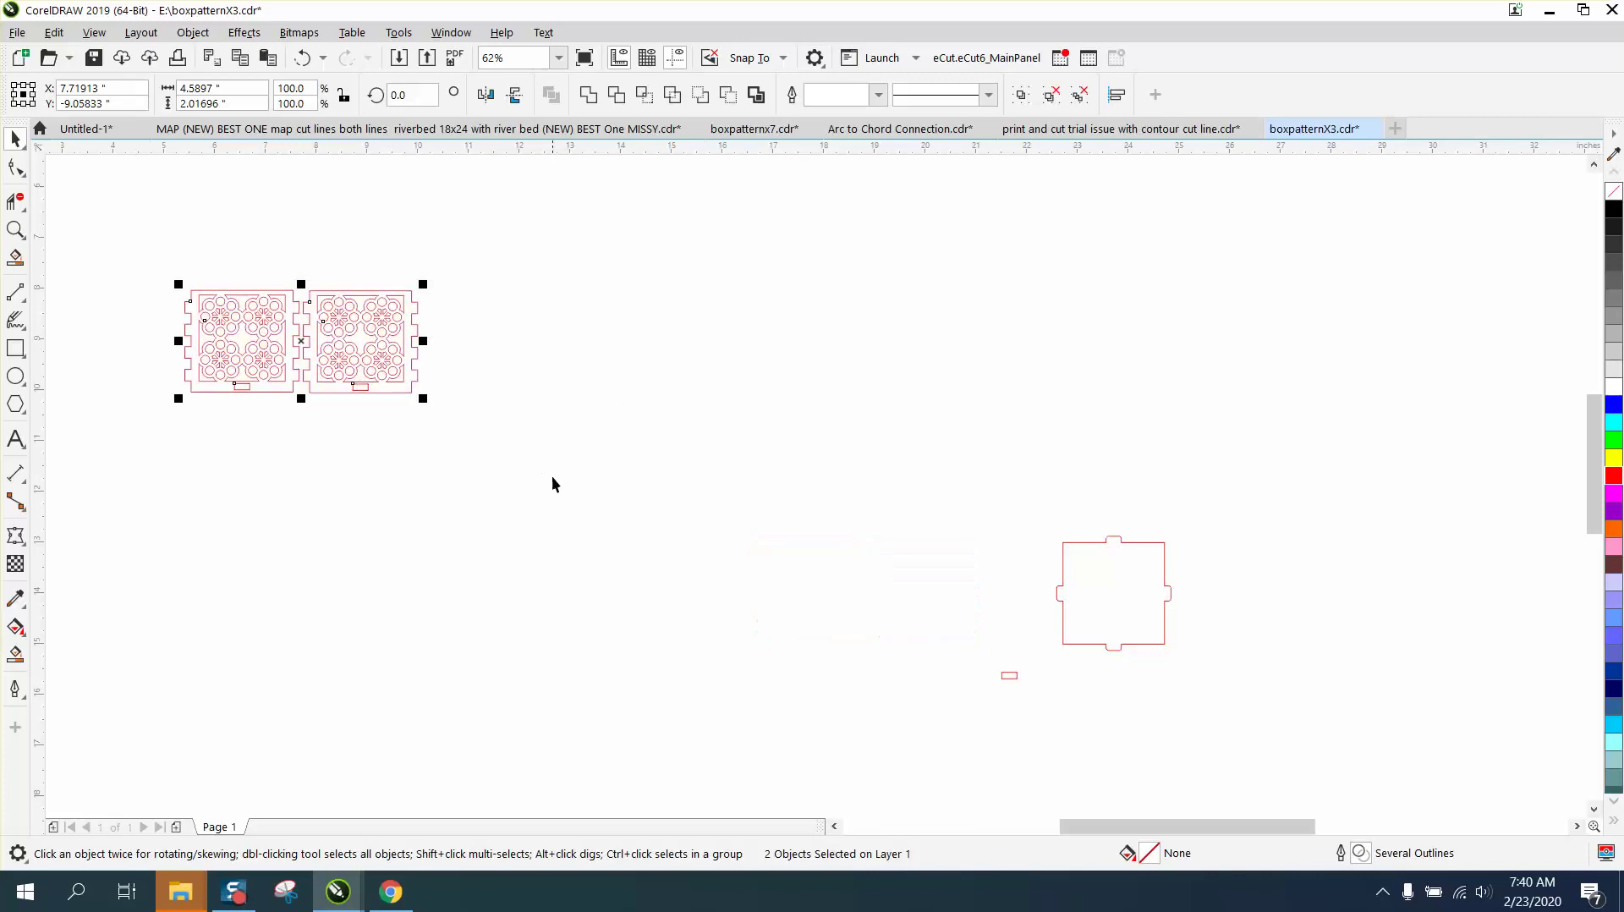
{"action": "scroll", "coordinate": [558, 482], "scroll_direction": "down", "scroll_amount": 2}
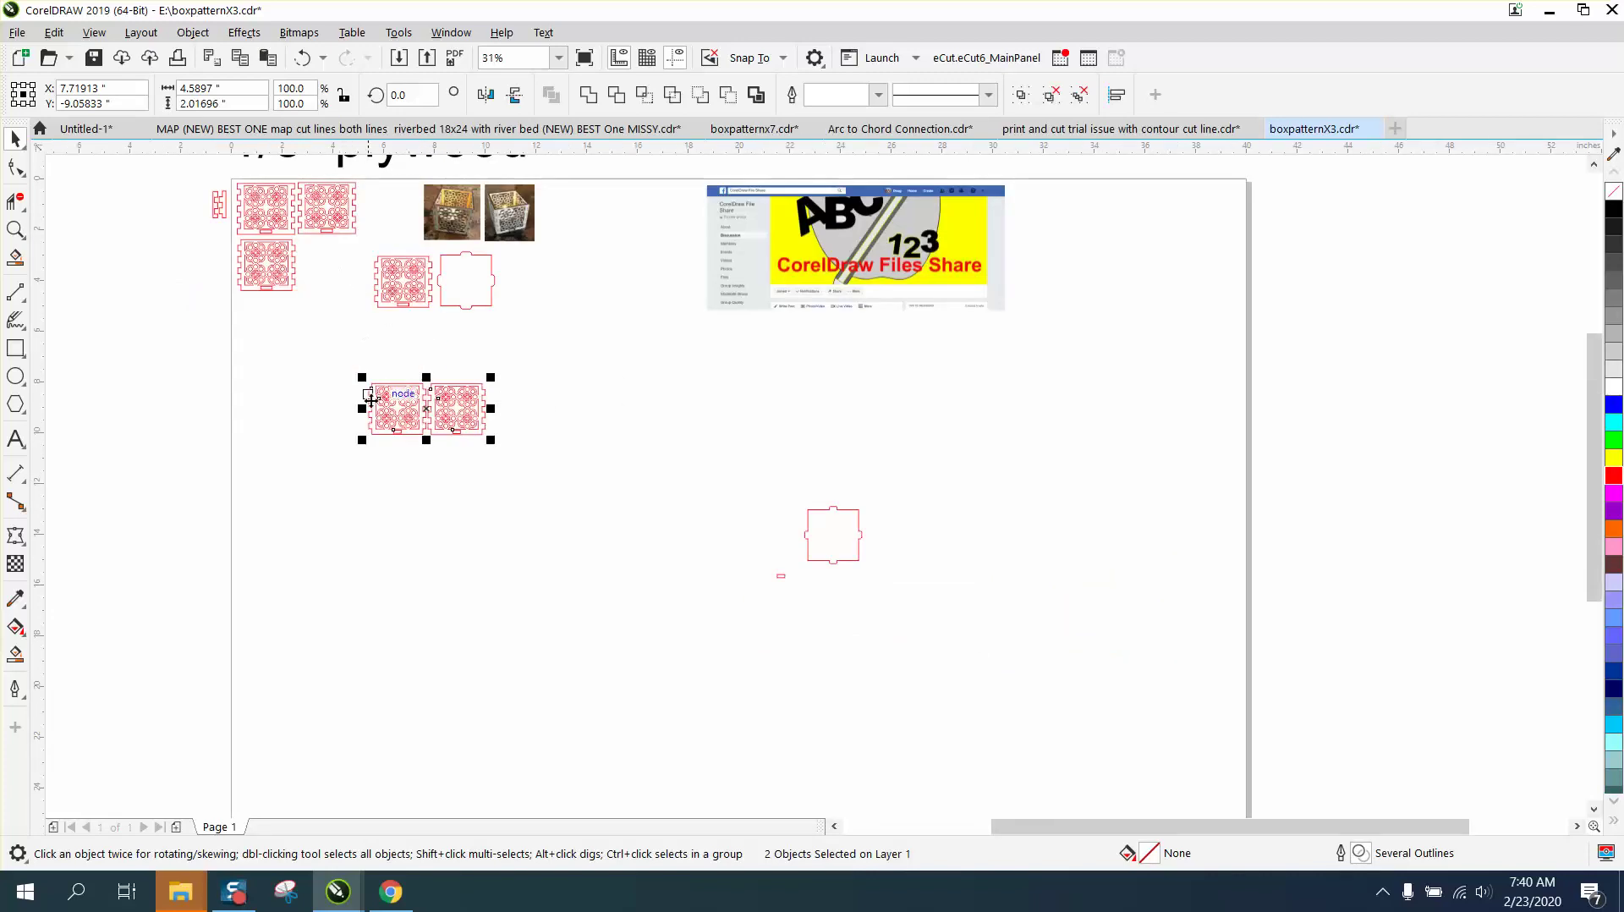
{"action": "left_click", "coordinate": [17, 228]}
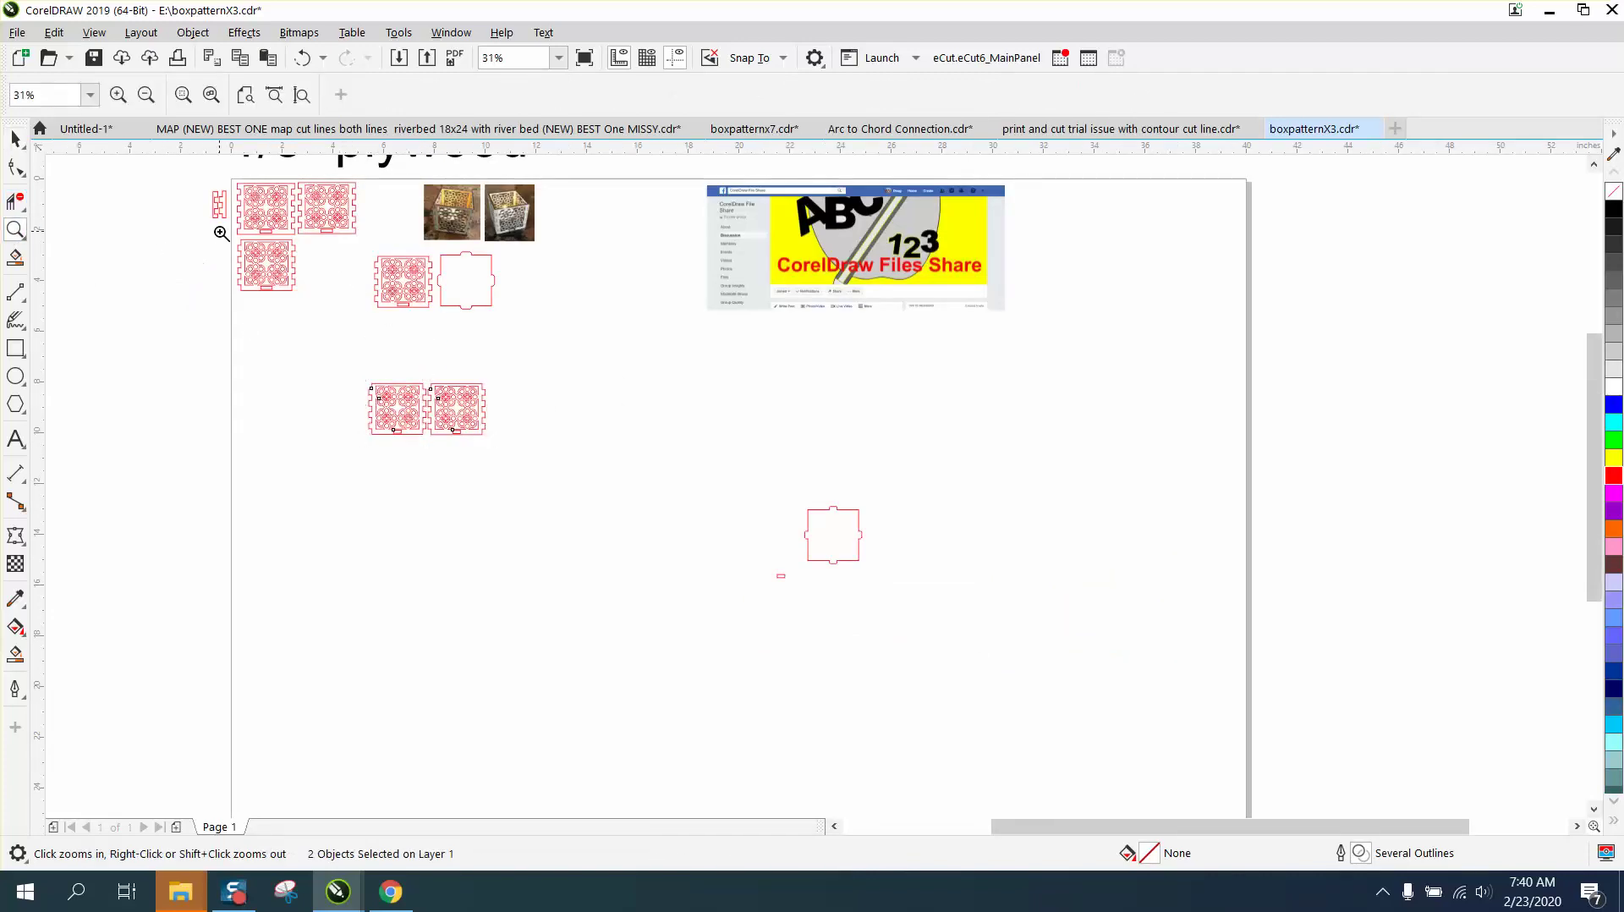
{"action": "left_click_drag", "start_coordinate": [220, 232], "coordinate": [569, 525]}
{"action": "scroll", "coordinate": [547, 373], "scroll_direction": "down", "scroll_amount": 4}
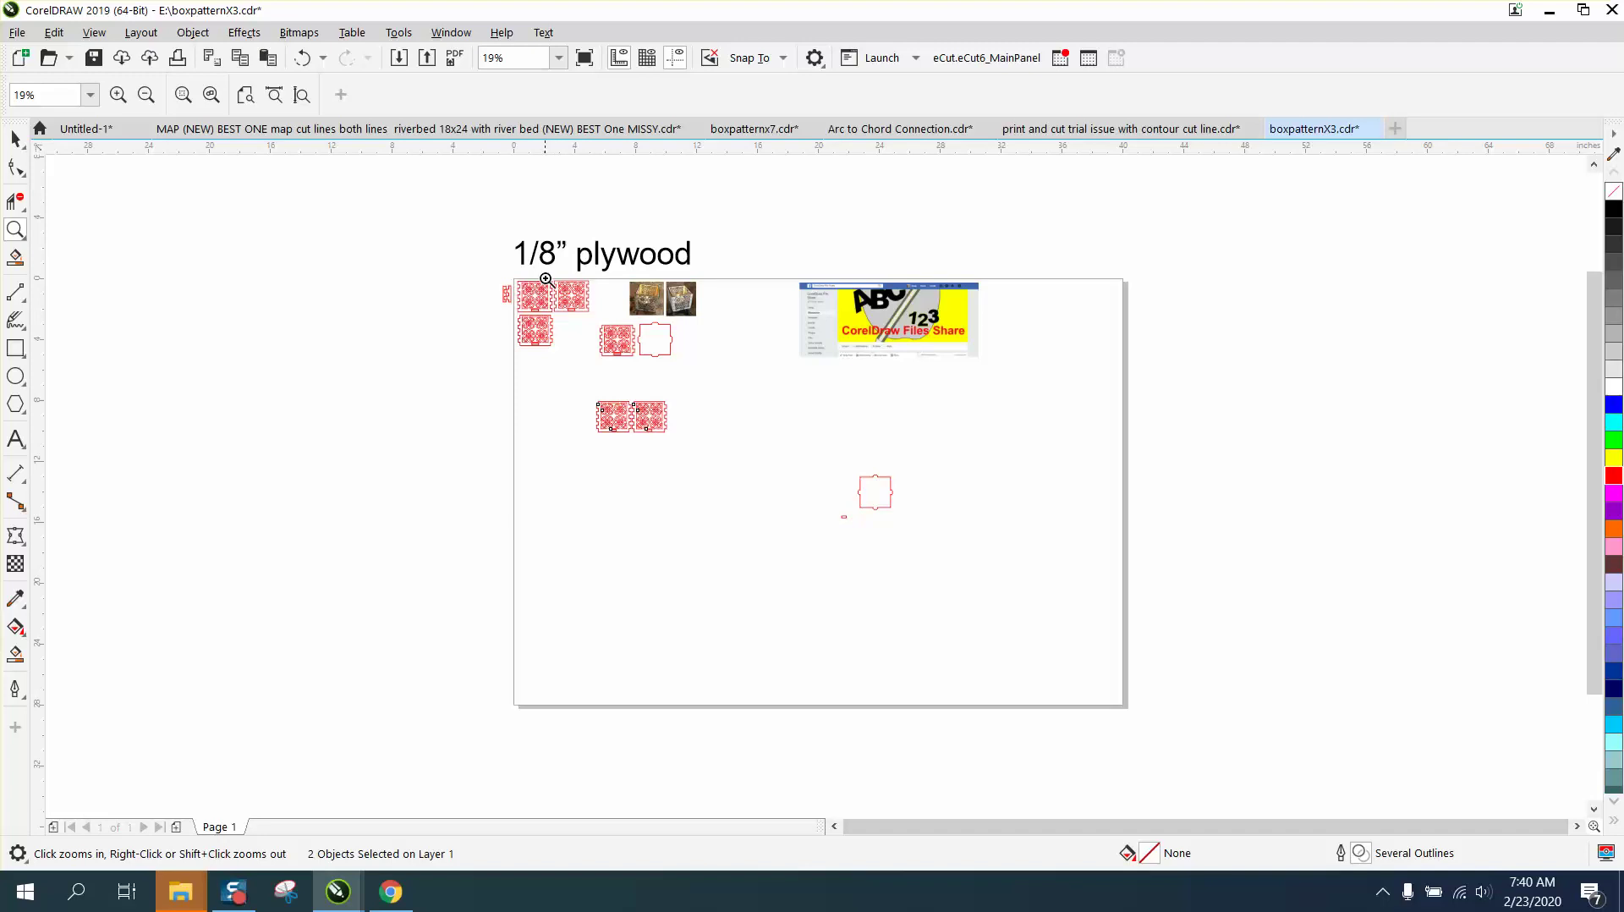
Move the second slotted side panel from the upper row to sit beside the panel in the row below
{"action": "left_click_drag", "start_coordinate": [526, 271], "coordinate": [611, 333]}
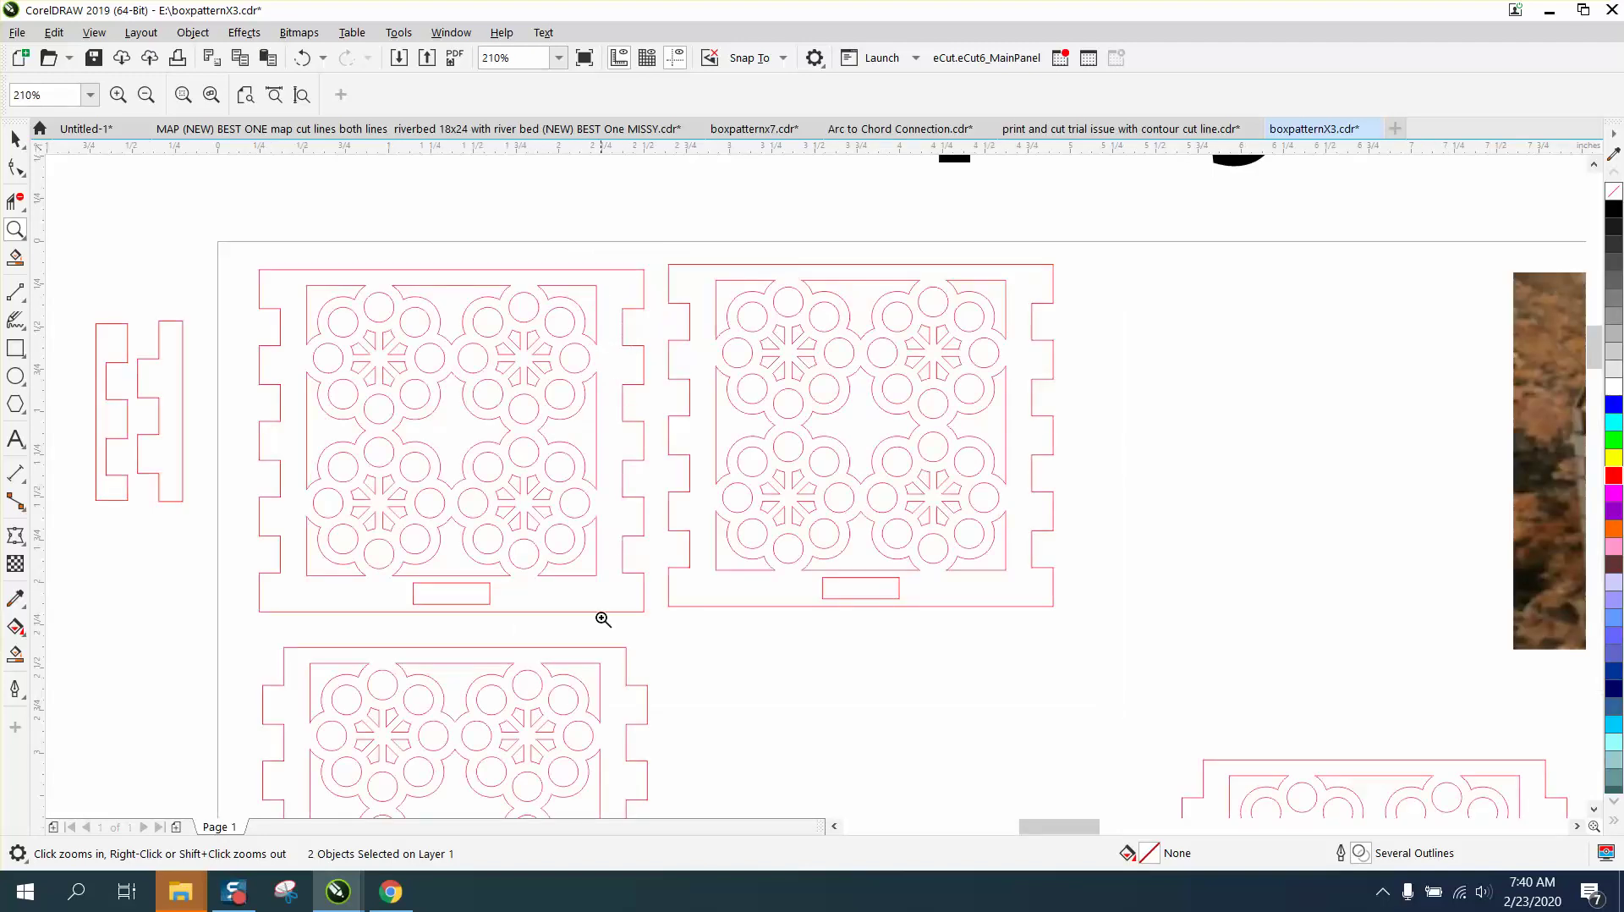
{"action": "left_click", "coordinate": [15, 138]}
{"action": "scroll", "coordinate": [648, 393], "scroll_direction": "down", "scroll_amount": 2}
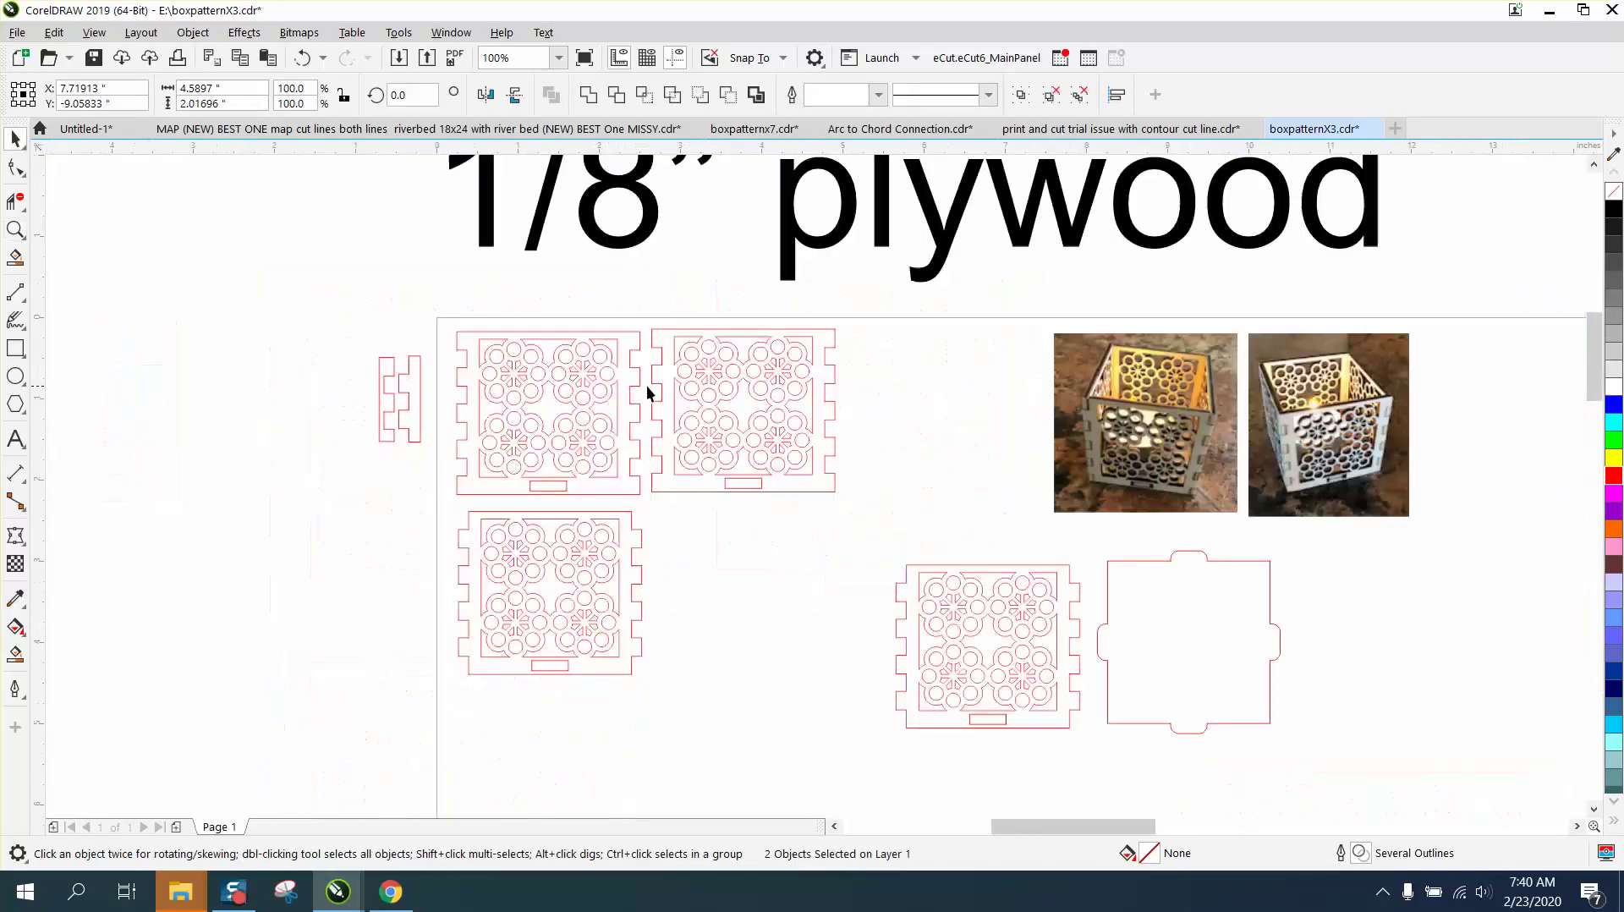
{"action": "left_click_drag", "start_coordinate": [753, 406], "coordinate": [744, 587]}
{"action": "scroll", "coordinate": [617, 464], "scroll_direction": "down", "scroll_amount": 2}
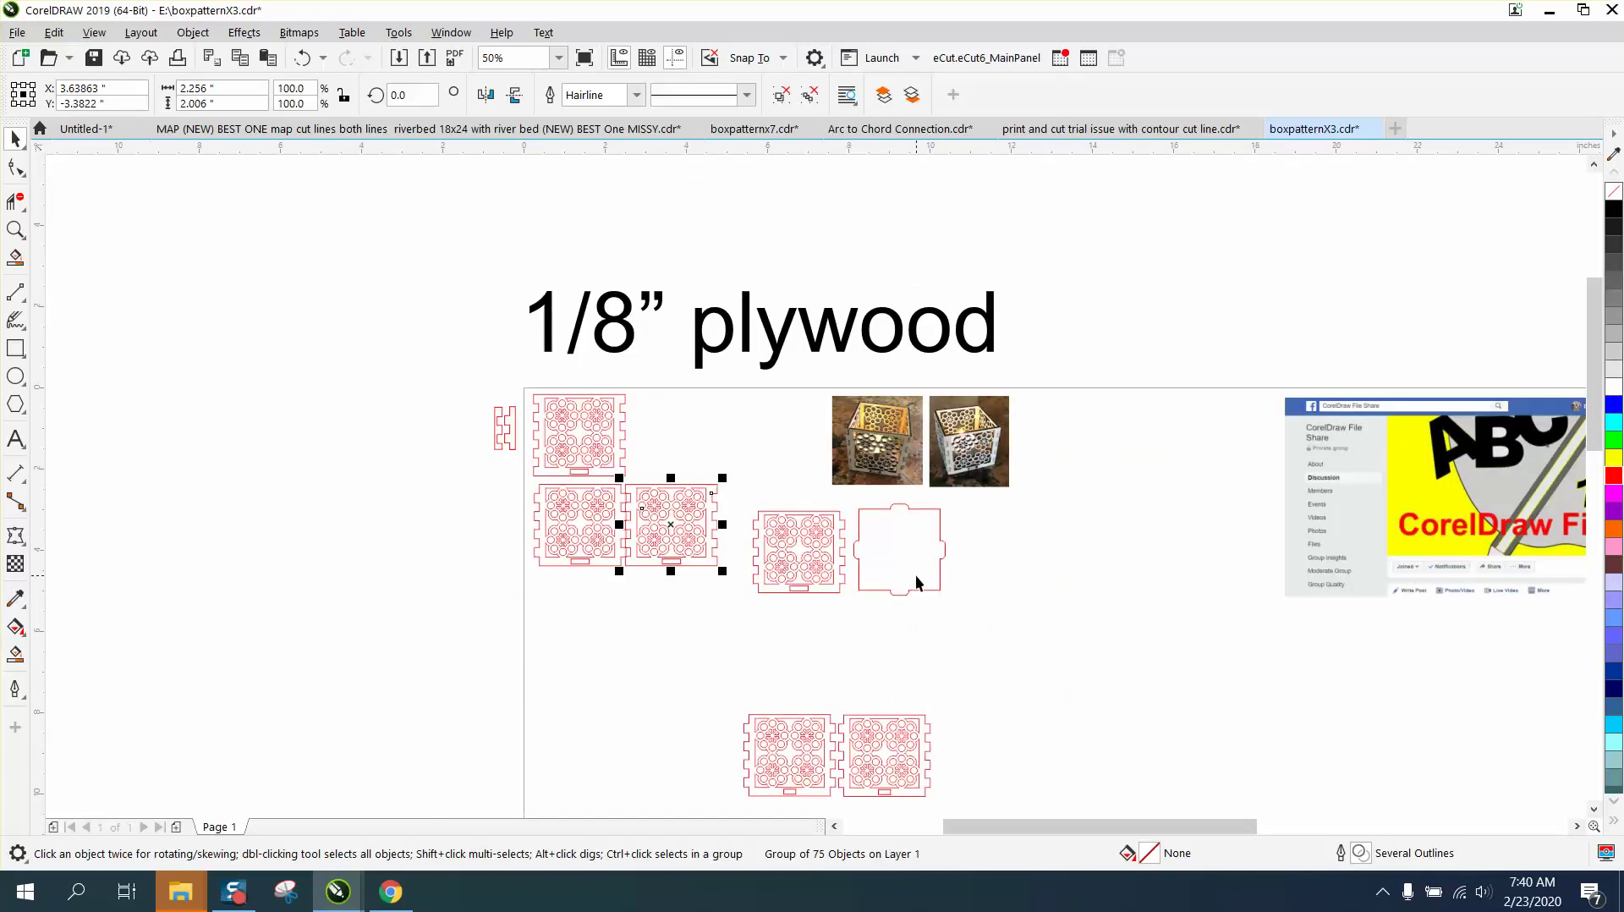
Examine the tabbed base panel and compare the bottom slots on the two finished-box photos with the drawn side panels
{"action": "left_click", "coordinate": [16, 229]}
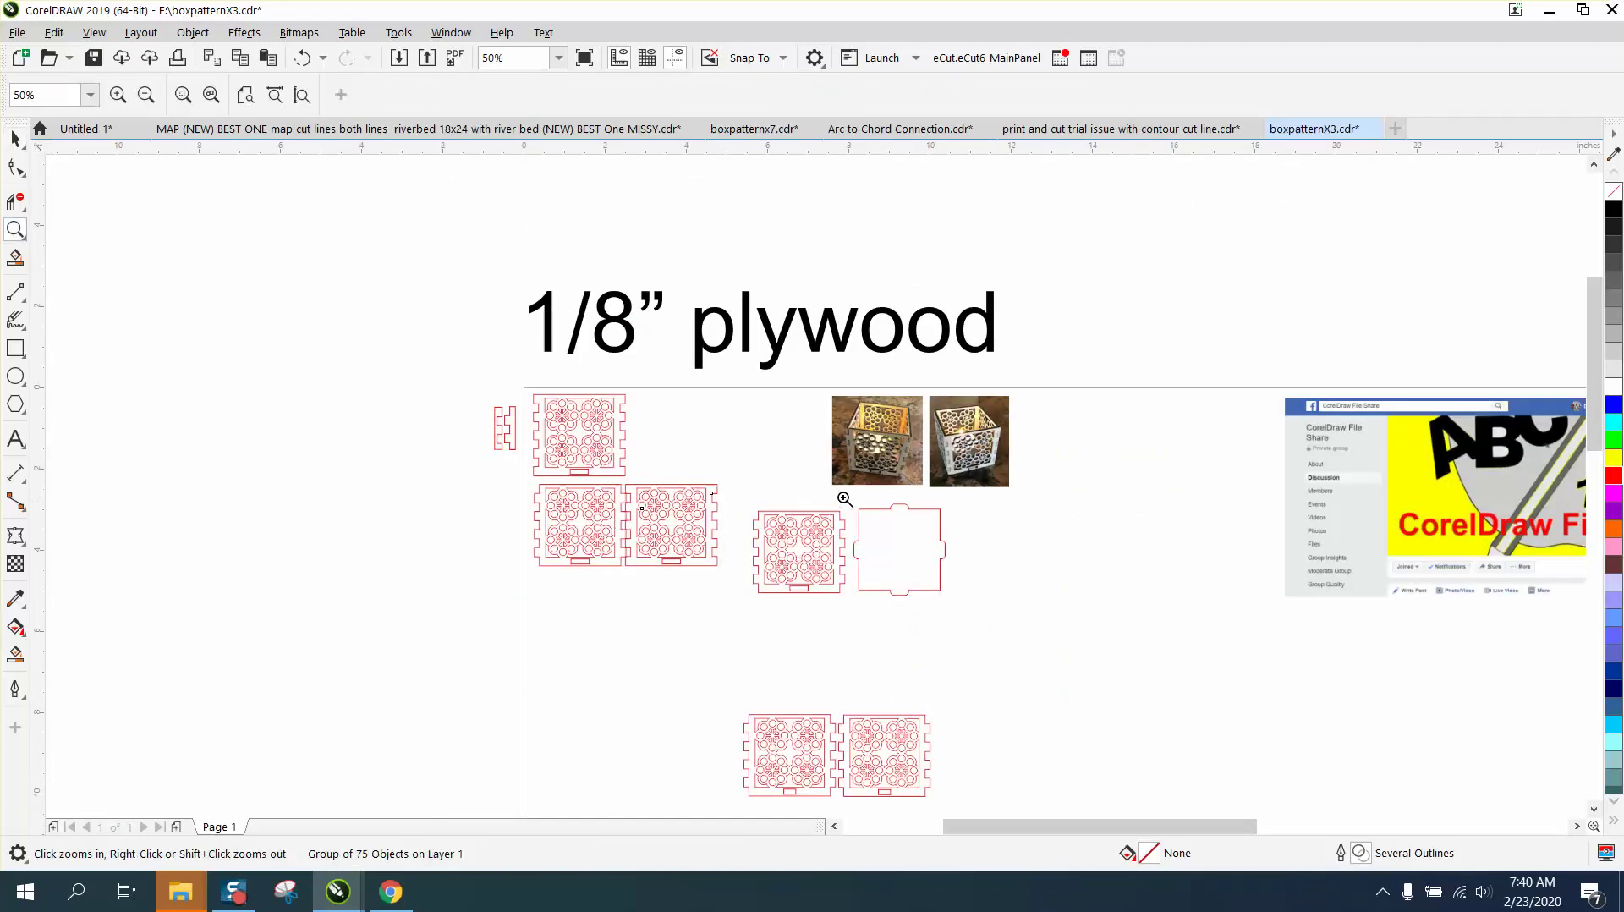
{"action": "left_click_drag", "start_coordinate": [844, 500], "coordinate": [1017, 627]}
{"action": "right_click", "coordinate": [853, 437]}
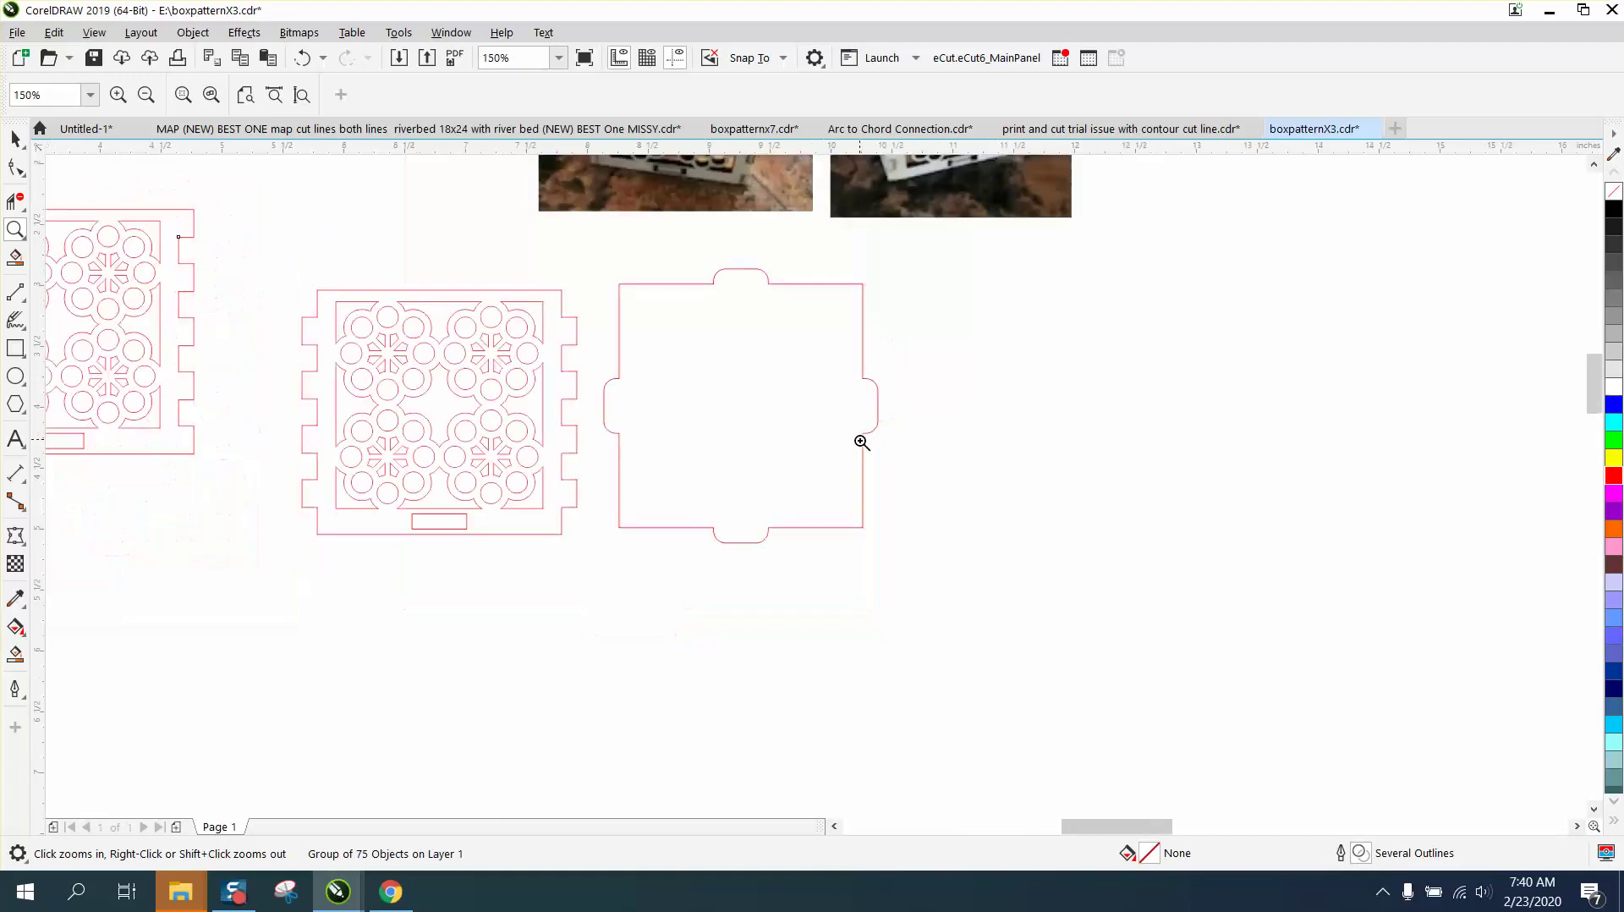
{"action": "right_click", "coordinate": [930, 229]}
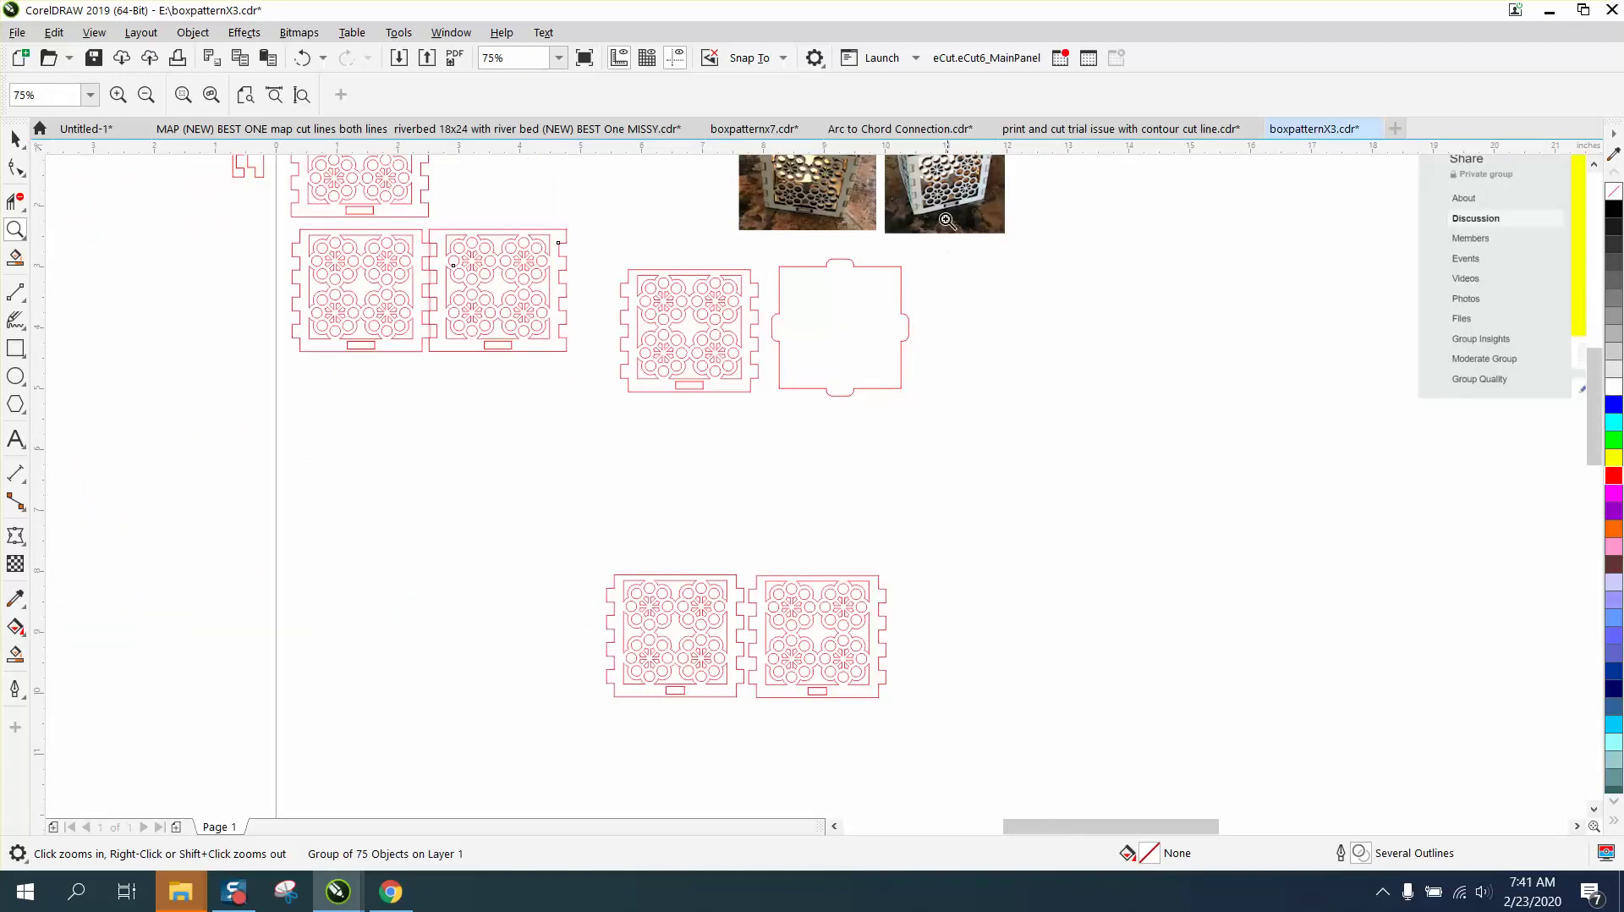
{"action": "left_click_drag", "start_coordinate": [924, 175], "coordinate": [1020, 254]}
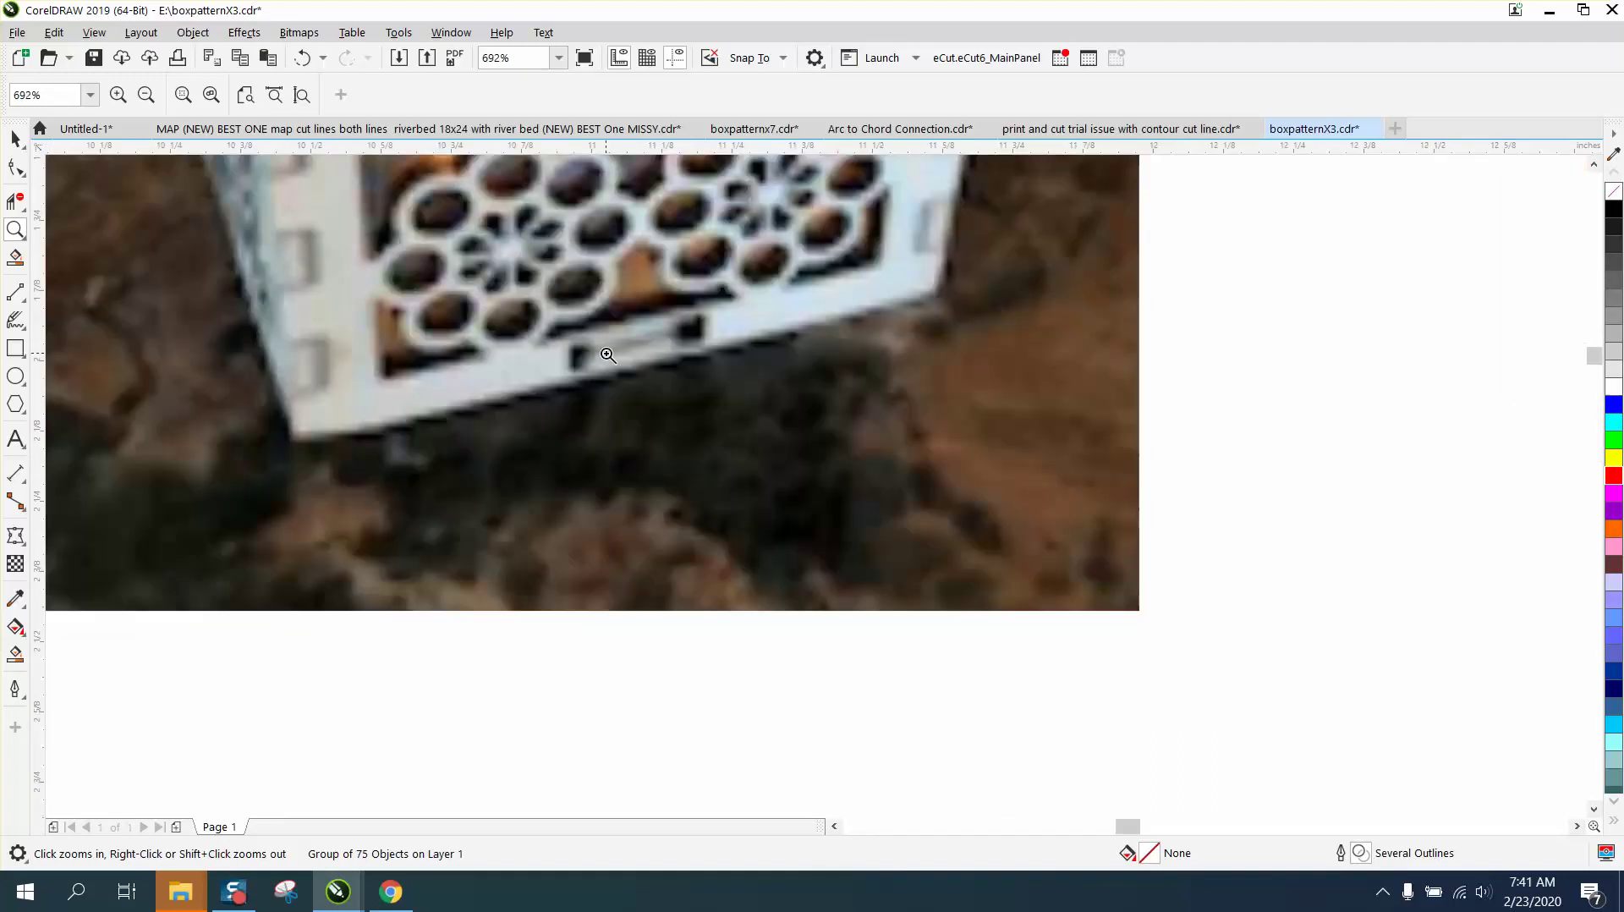
{"action": "right_click", "coordinate": [656, 352]}
{"action": "right_click", "coordinate": [616, 352]}
{"action": "left_click_drag", "start_coordinate": [302, 323], "coordinate": [382, 390]}
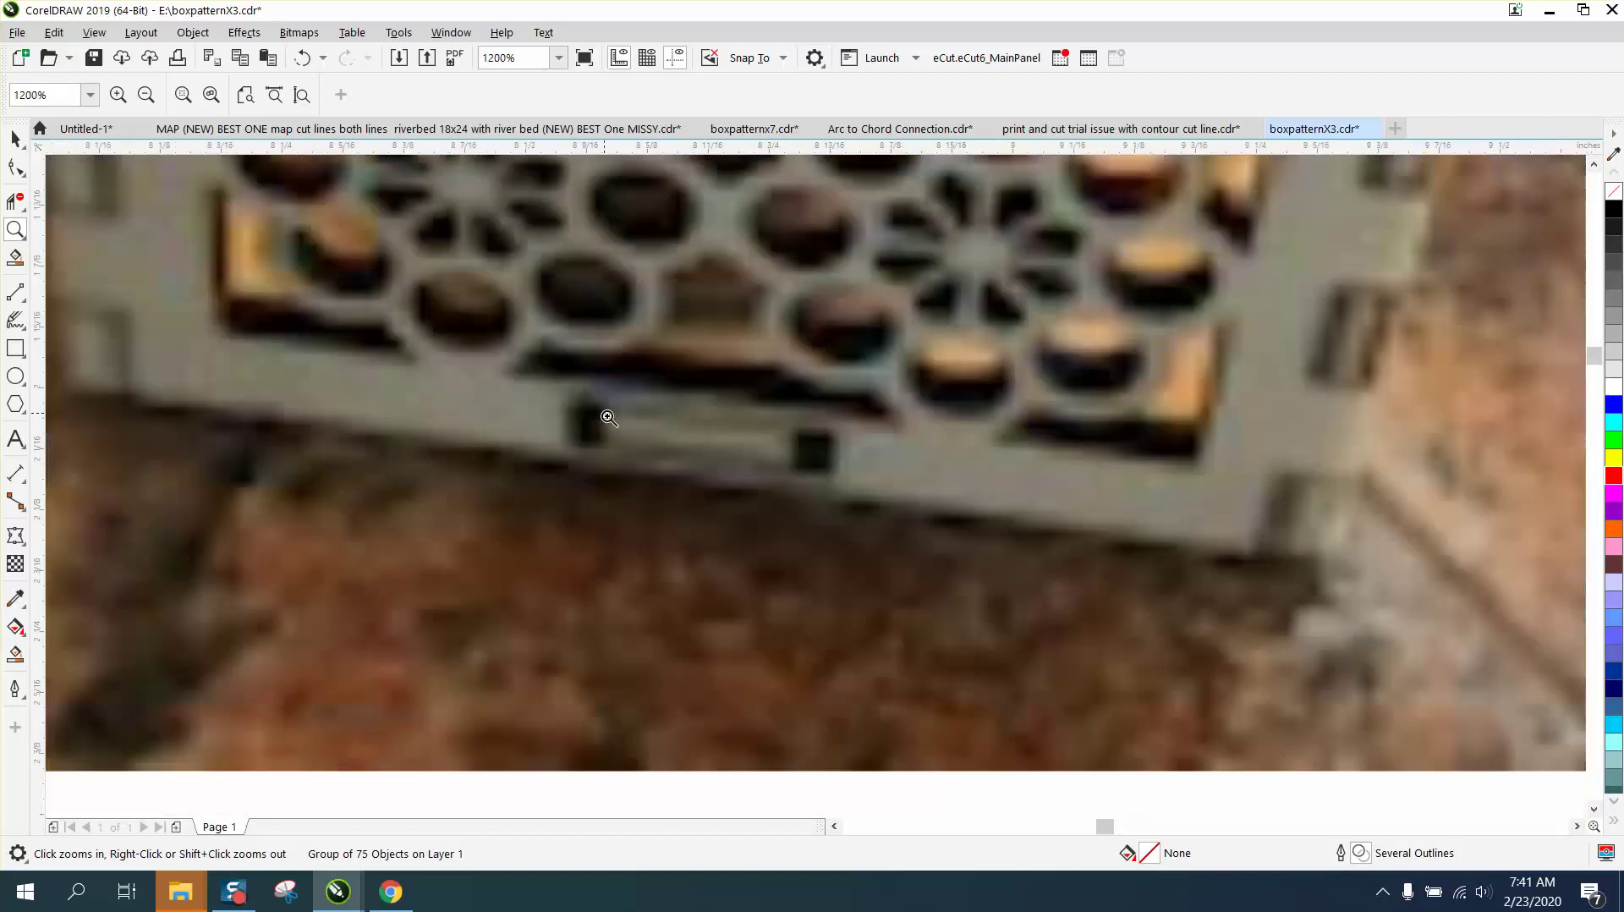
{"action": "right_click", "coordinate": [608, 418]}
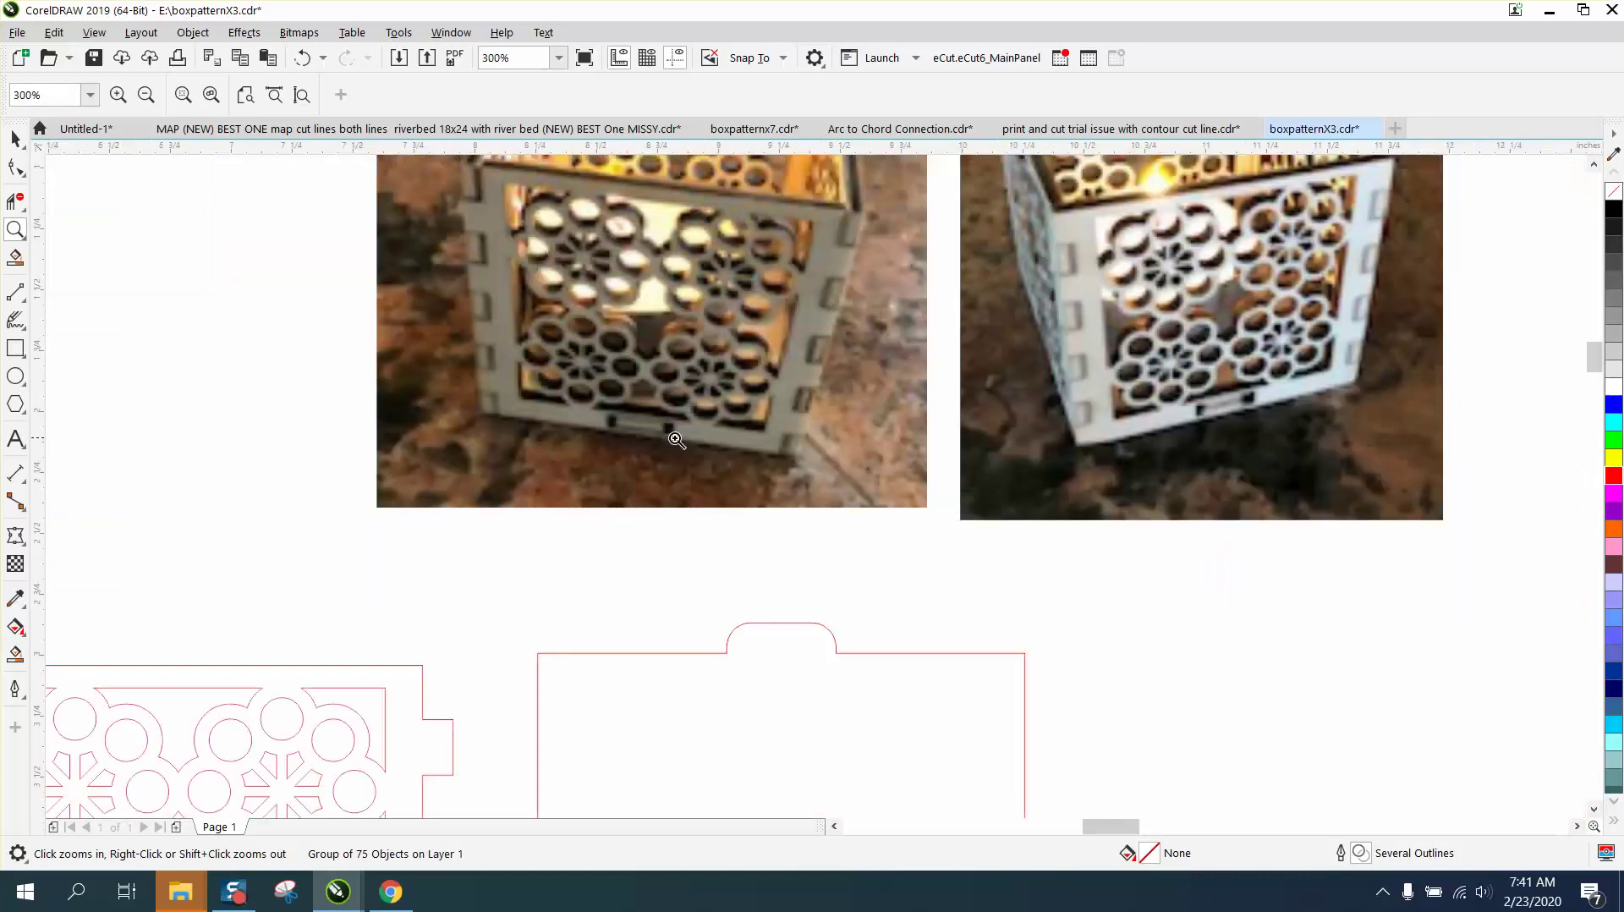
{"action": "right_click", "coordinate": [679, 440]}
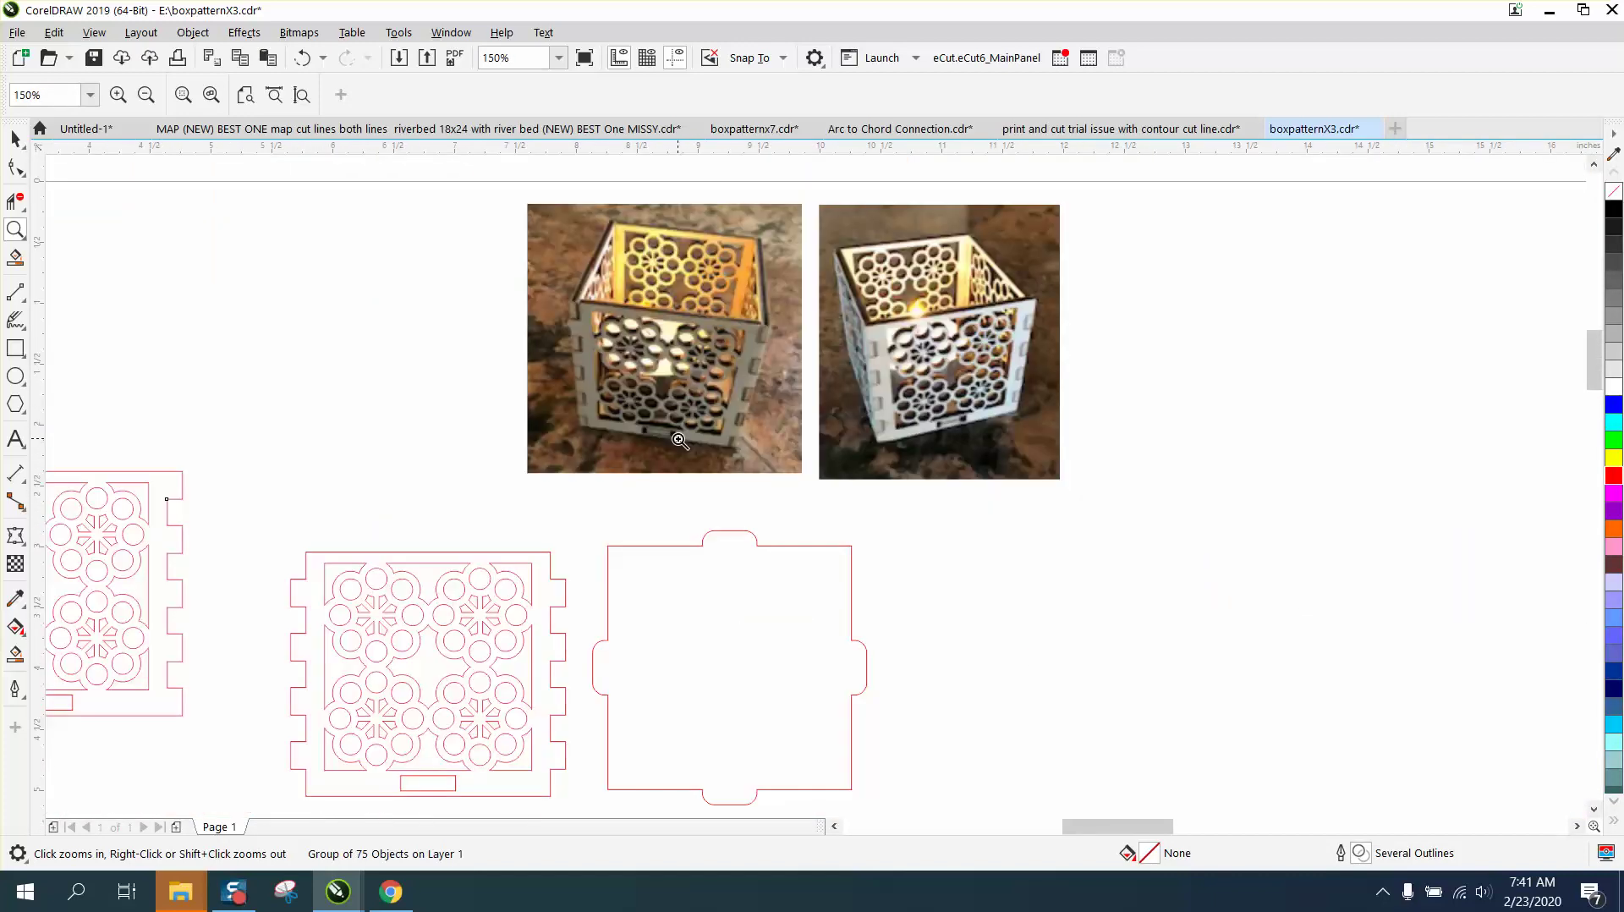
{"action": "right_click", "coordinate": [683, 372]}
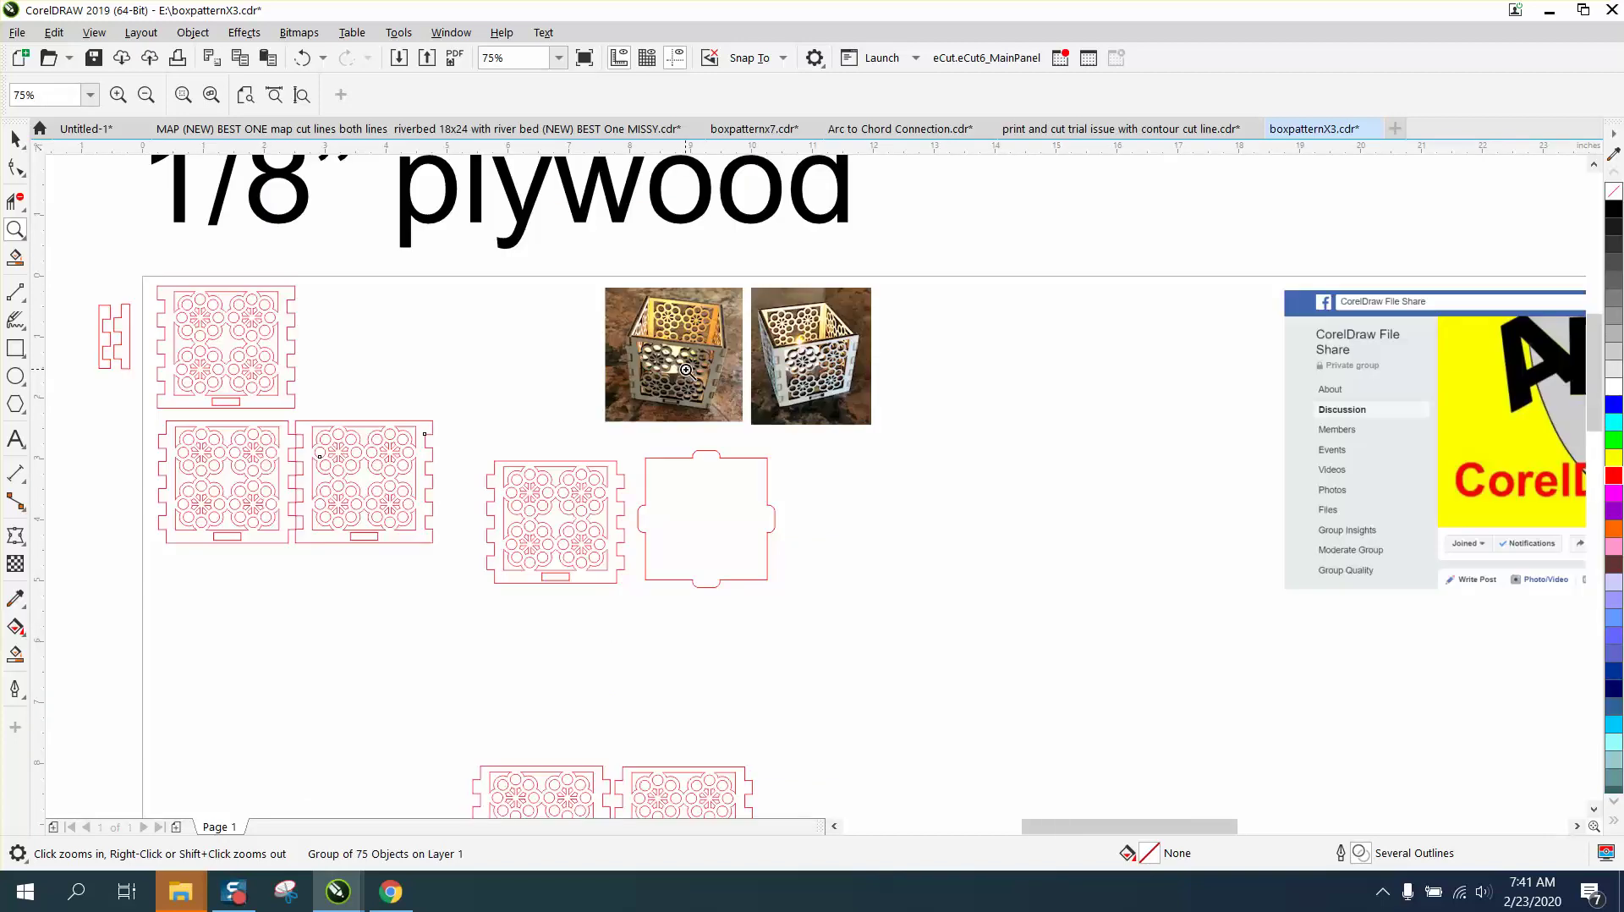
Examine the CorelDraw File Share group screenshot, focusing on the group name and its Files entry
{"action": "left_click_drag", "start_coordinate": [1139, 382], "coordinate": [1212, 418]}
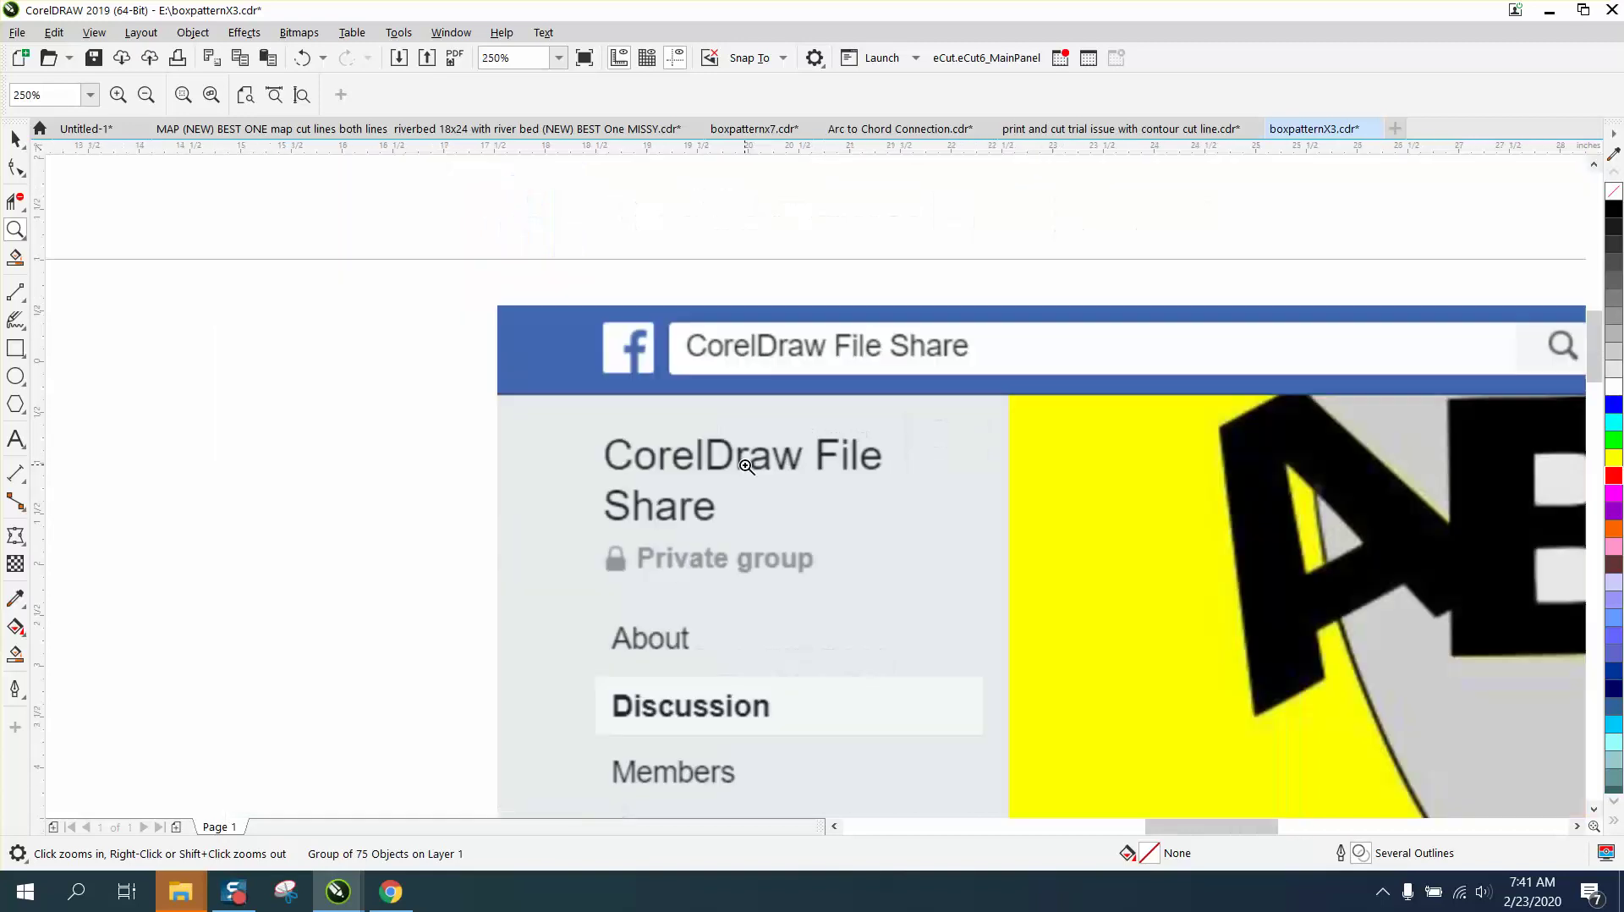
{"action": "right_click", "coordinate": [736, 458]}
{"action": "right_click", "coordinate": [744, 460]}
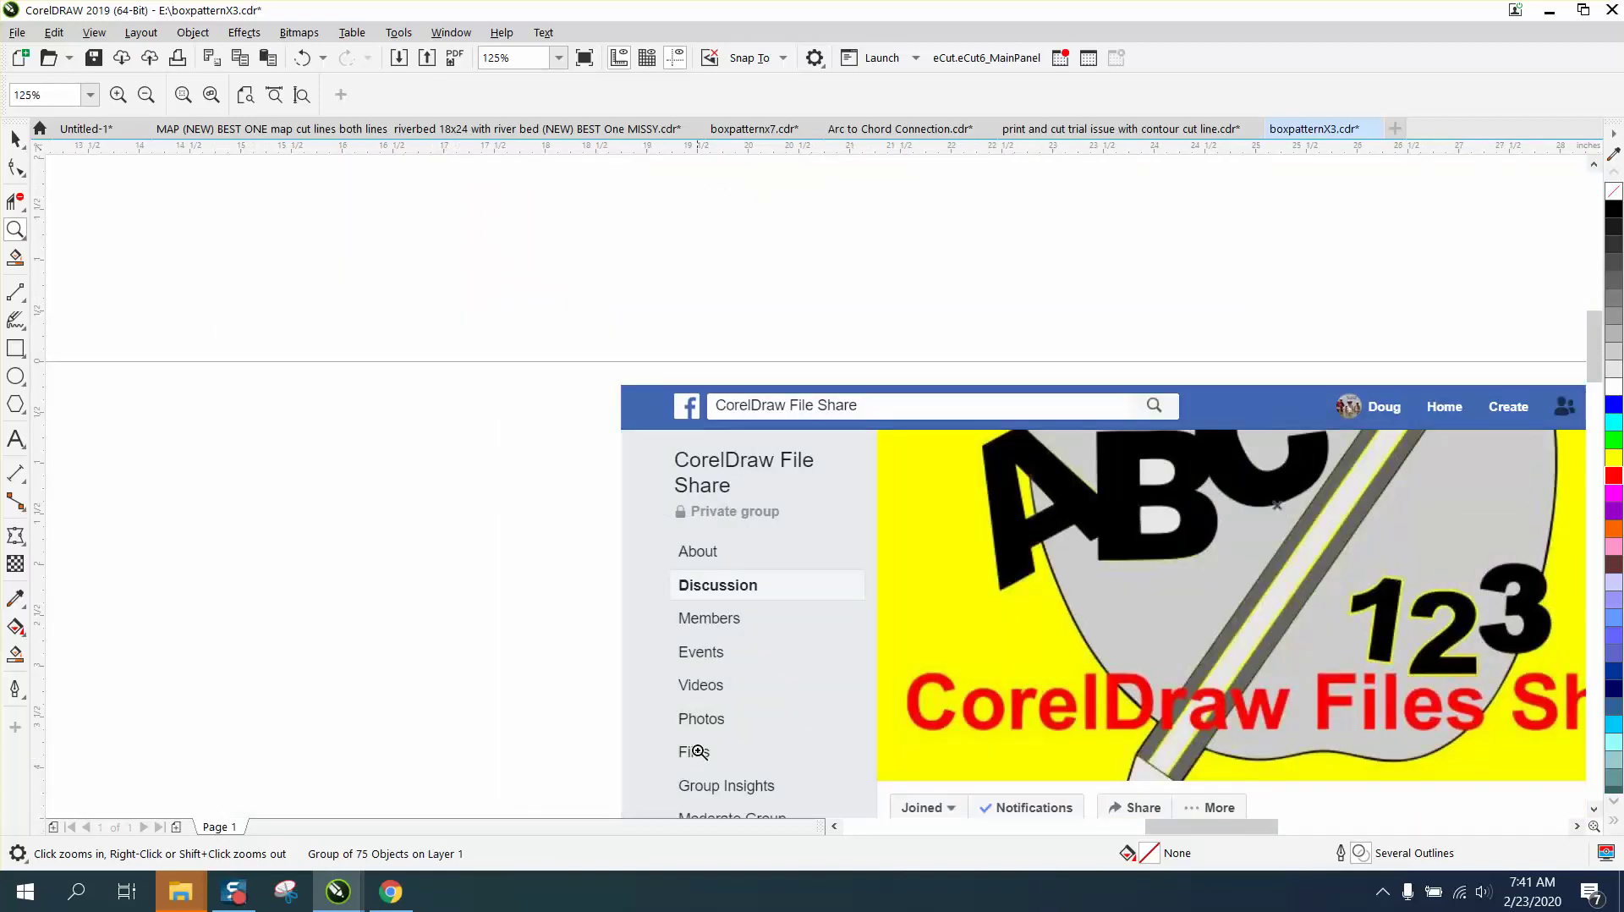
{"action": "left_click_drag", "start_coordinate": [668, 762], "coordinate": [736, 770]}
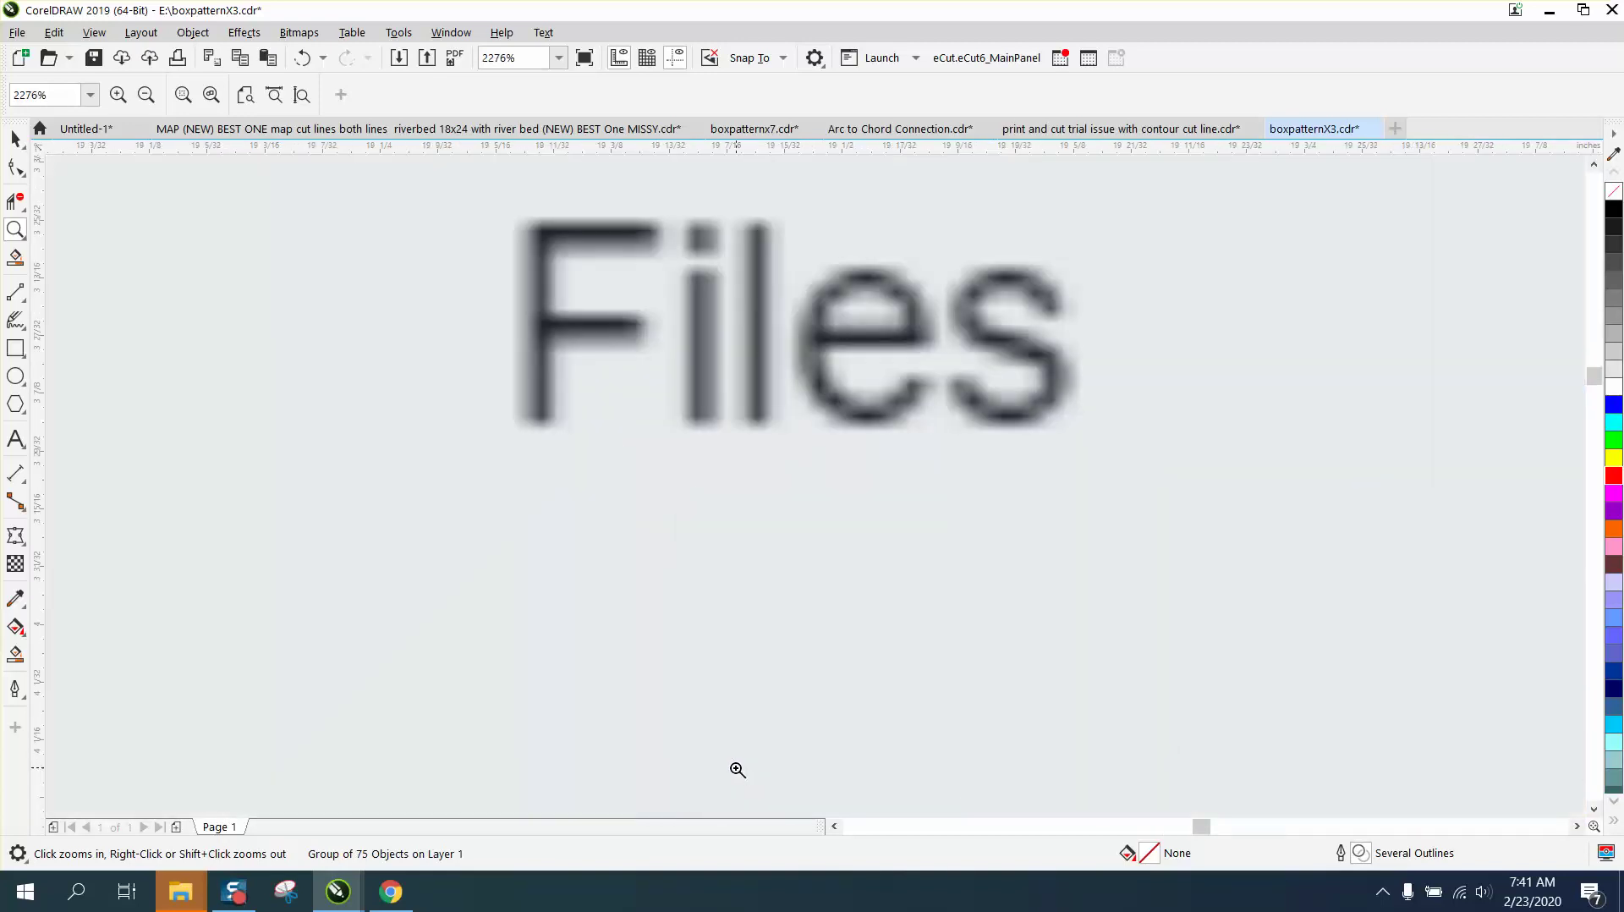